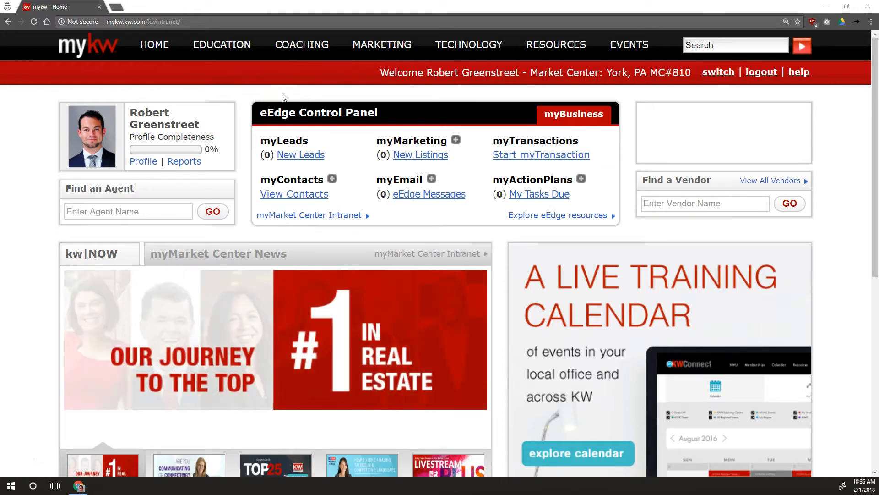
In the eEdge Control Panel, go to View Contacts under myContacts
left_click_drag(263, 113, 382, 118)
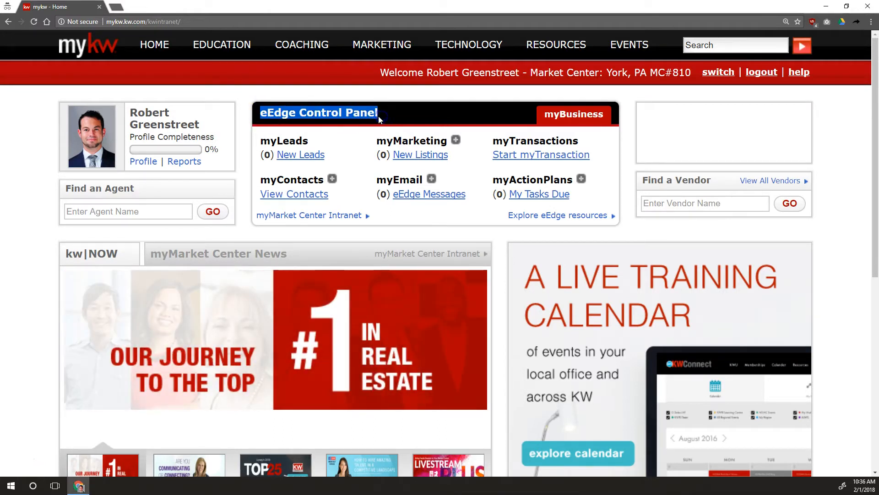
left_click(301, 194)
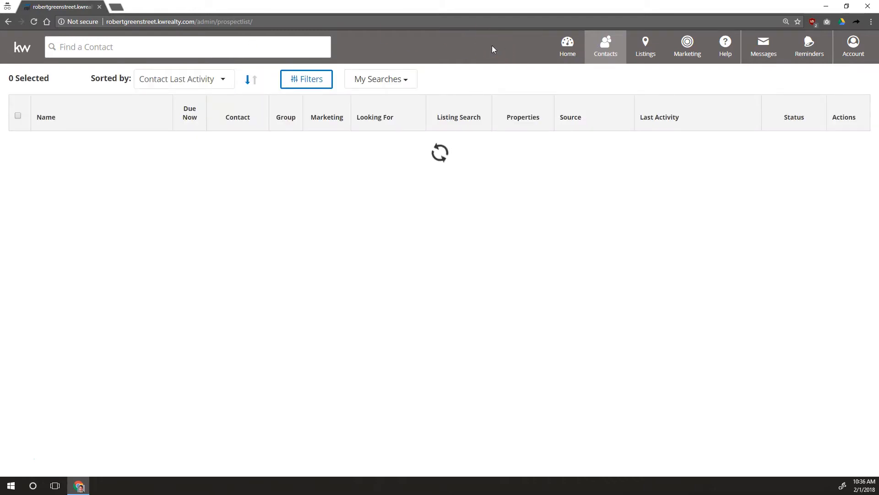
Choose Import/Export Contacts from the Contacts tab menu
left_click(598, 52)
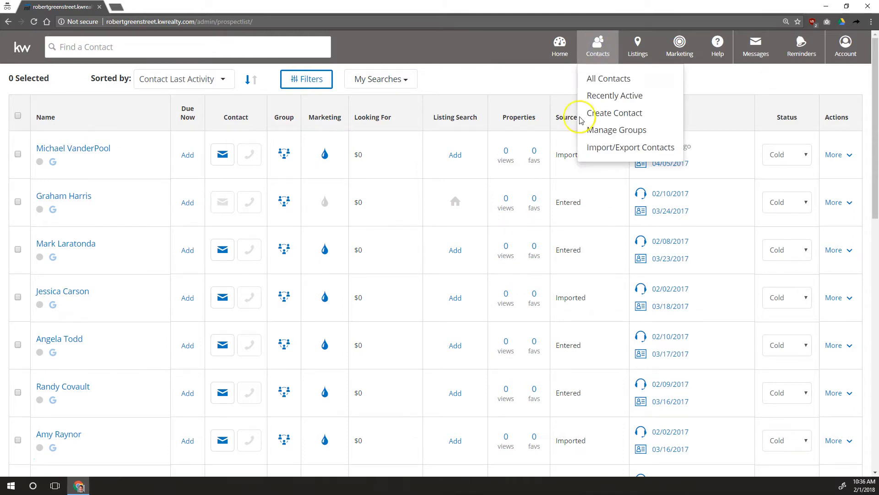
left_click(625, 148)
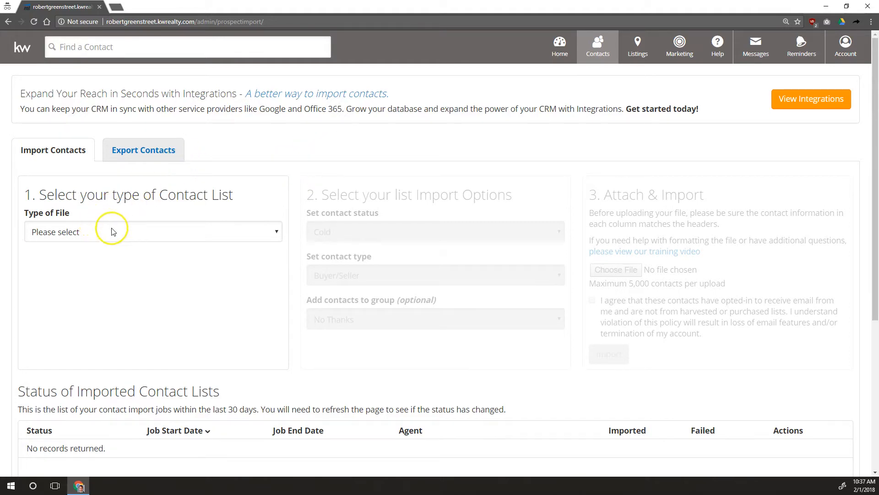
Set the Type of File to Basic Contact List
left_click(42, 195)
left_click_drag(41, 195, 230, 189)
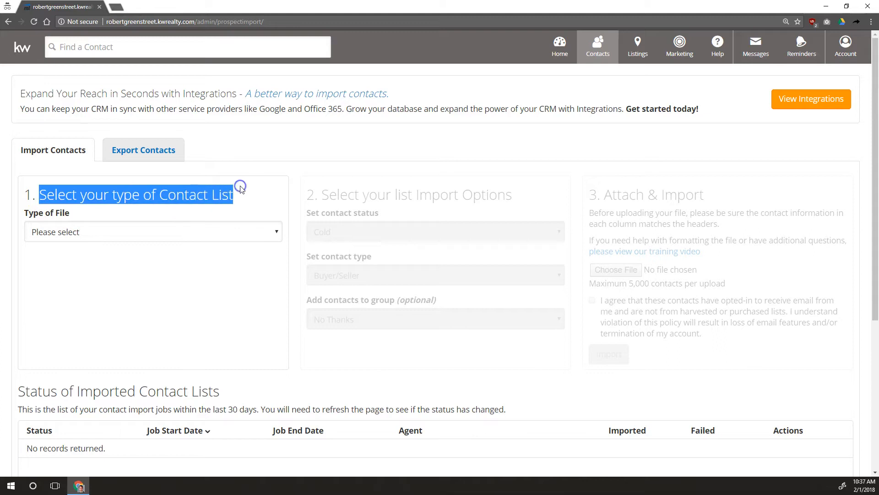
left_click(173, 232)
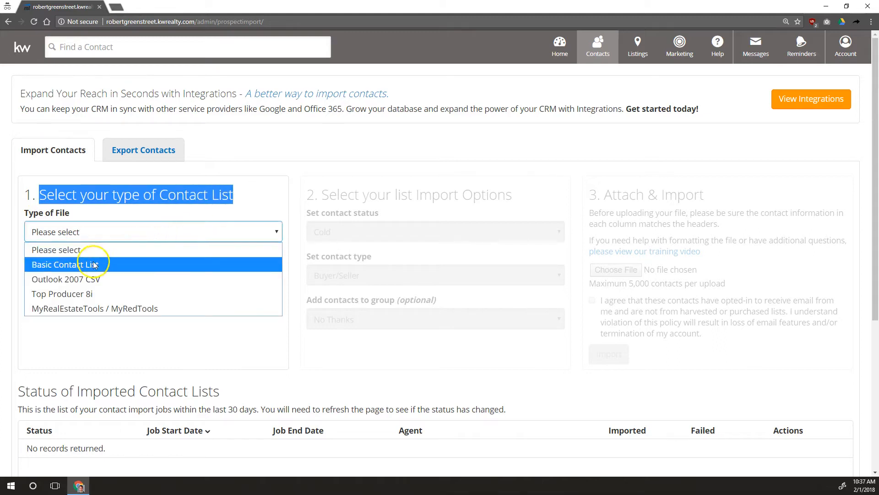
left_click(69, 268)
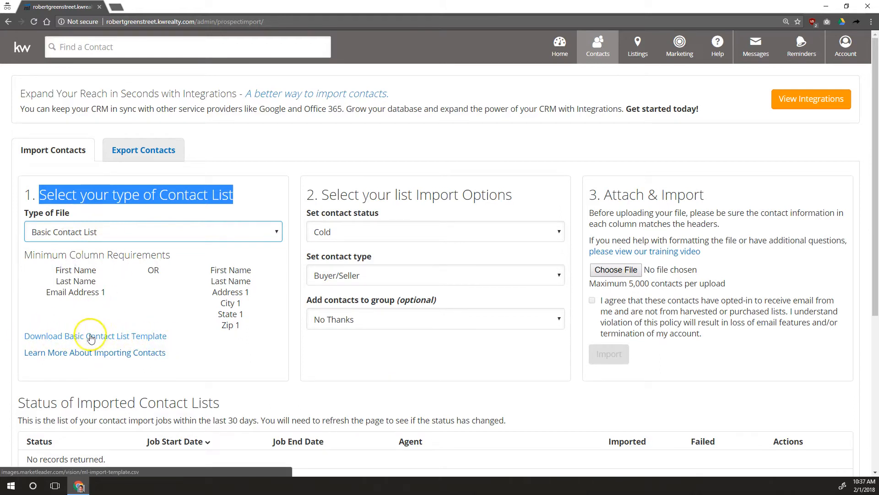
Download the Basic Contact List template and bring up the Downloads folder
left_click(52, 335)
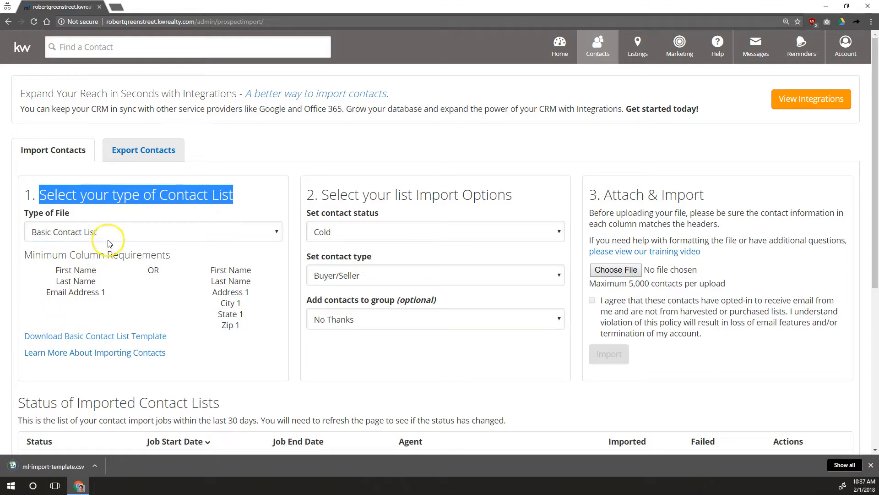
left_click(72, 467)
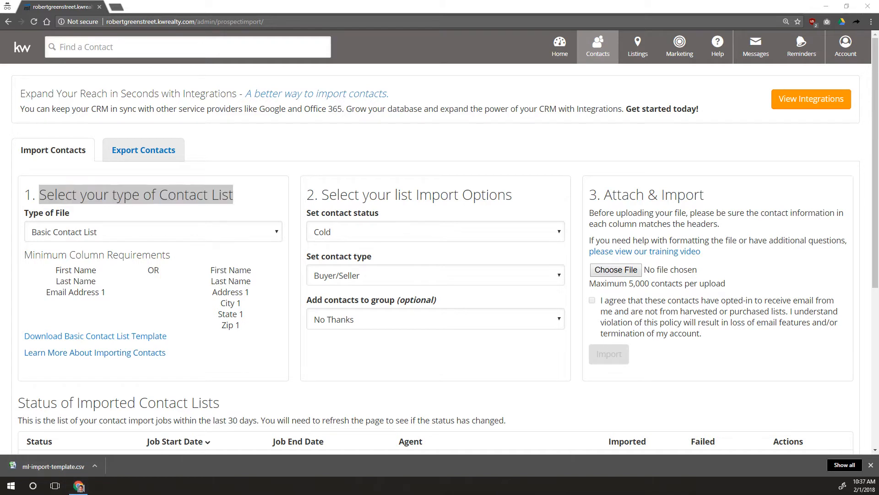
left_click_drag(554, 494, 568, 70)
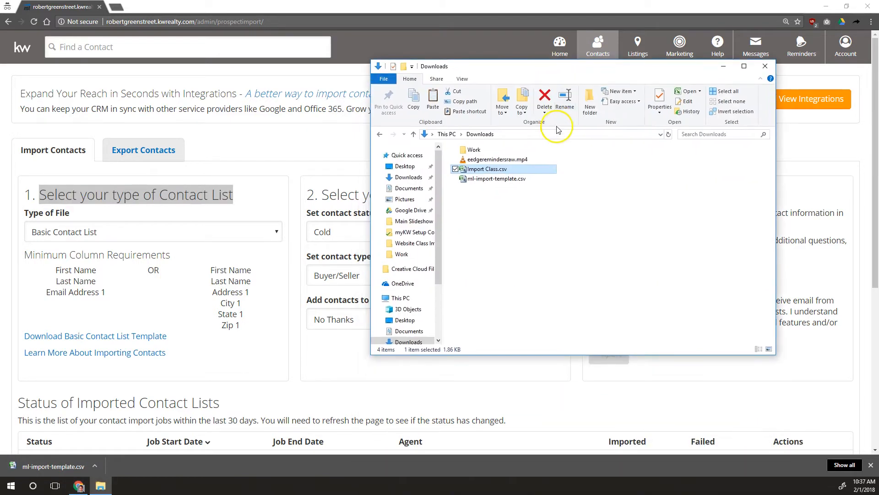
Open ml-import-template.csv from the Downloads folder in Excel
double_click(494, 179)
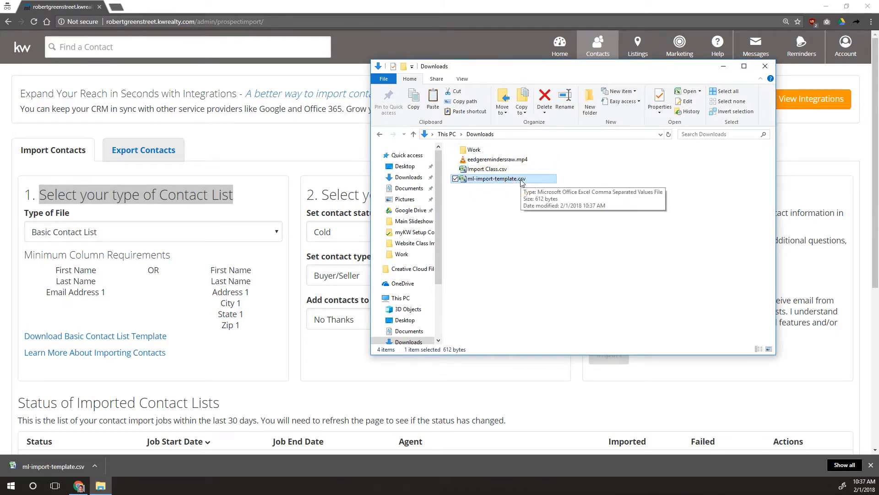
left_click(568, 114)
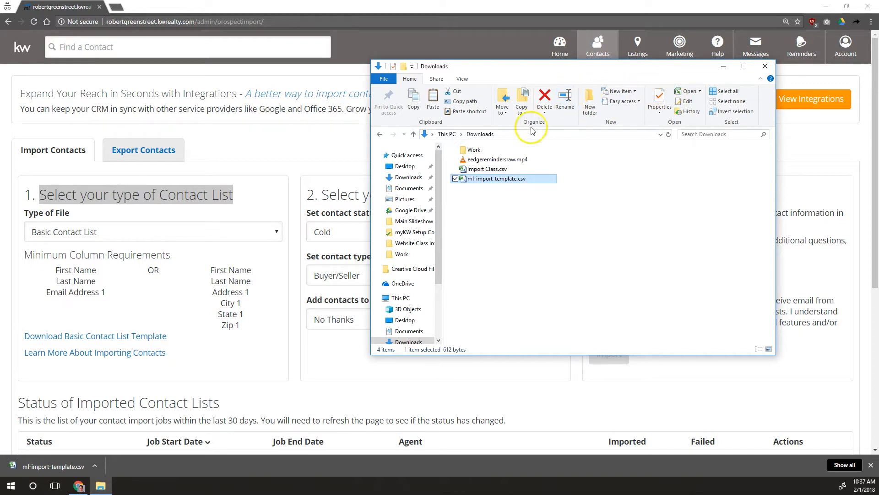
left_click(569, 179)
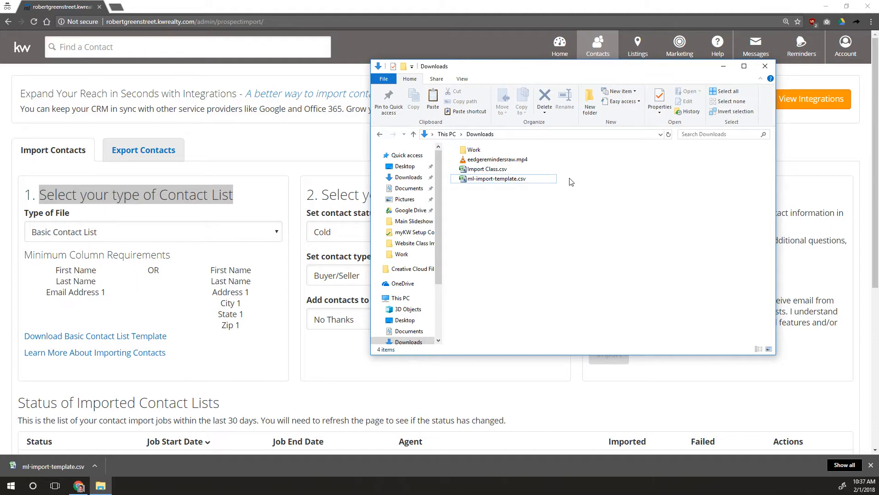
left_click(519, 181)
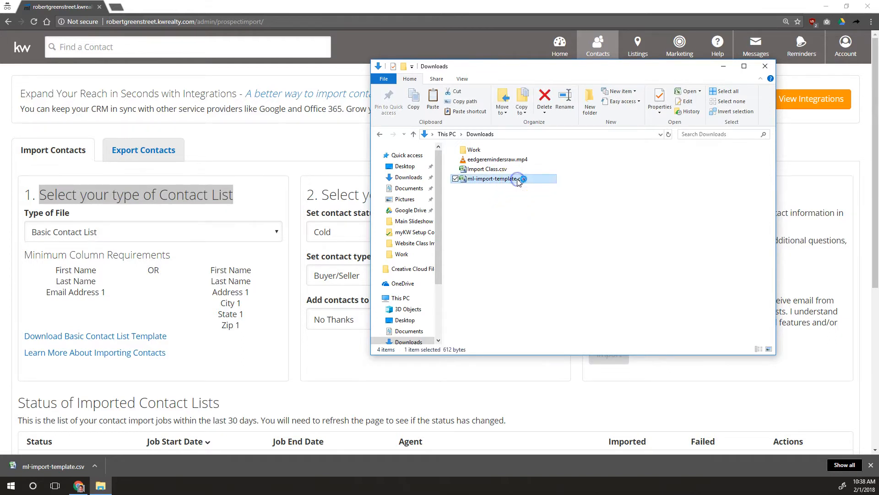
left_click(519, 180)
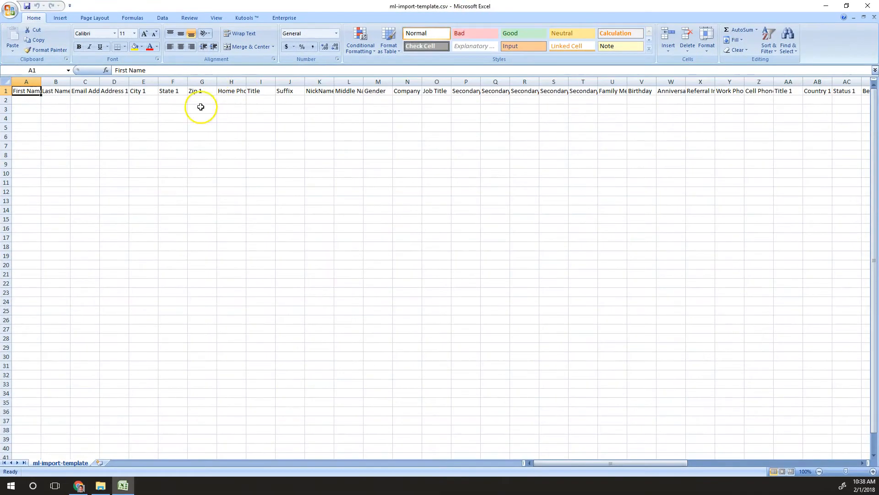
Select the whole template sheet and AutoFit every column to its header text
left_click(274, 174)
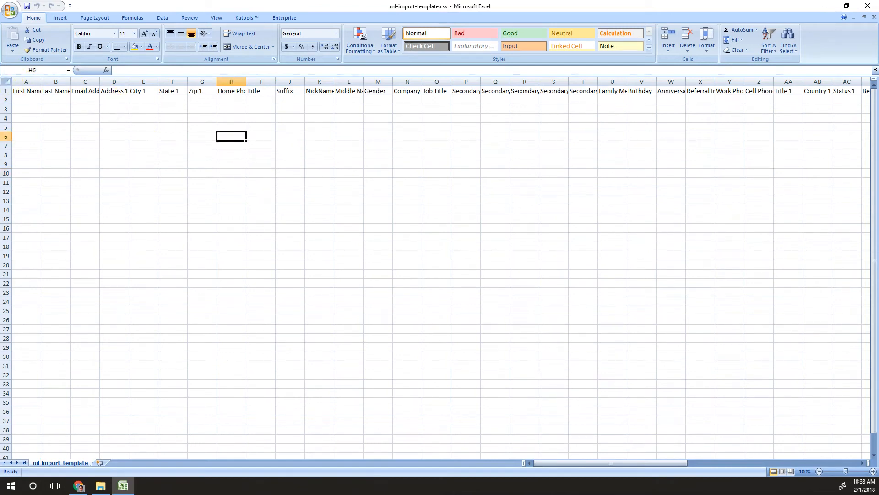
left_click(3, 83)
double_click(41, 81)
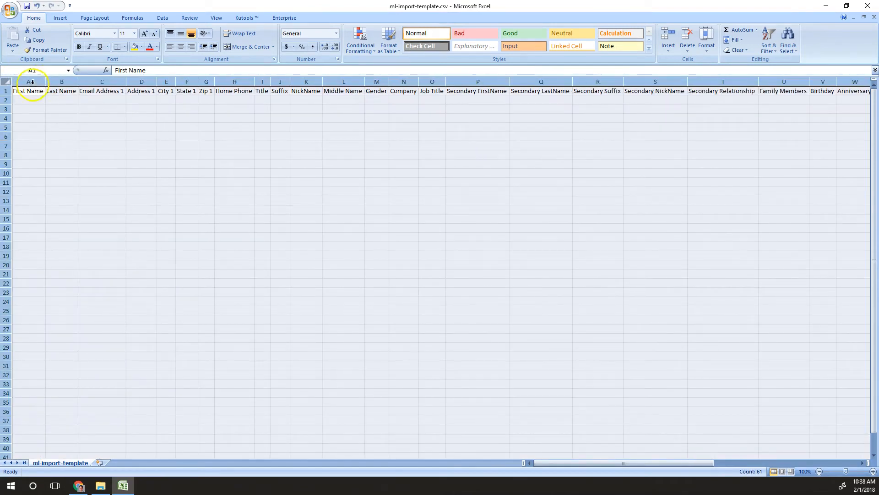
Step through the header row to review the primary and secondary contact fields
left_click(29, 83)
left_click(62, 83)
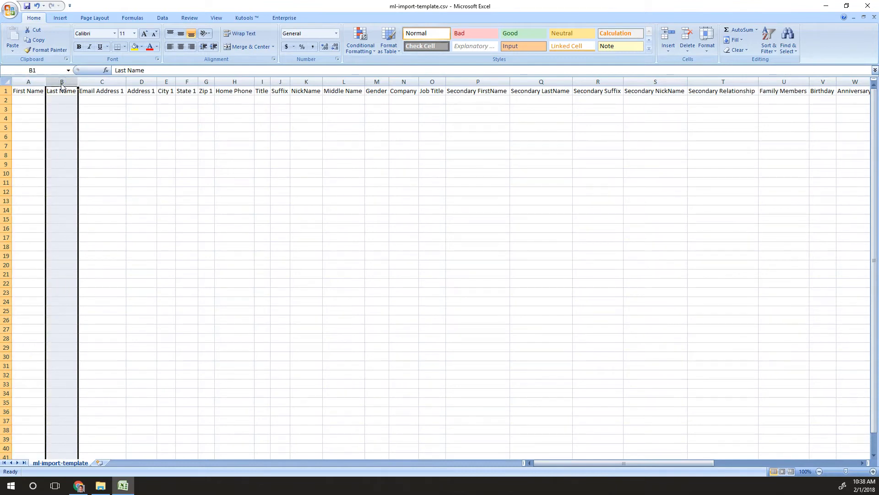
key("Right")
key("Right")
key("Right")
key("Right")
key("Right")
key("Right")
key("Right")
key("Right")
key("Right")
key("Right")
key("Right")
key("Right")
key("Right")
key("Right")
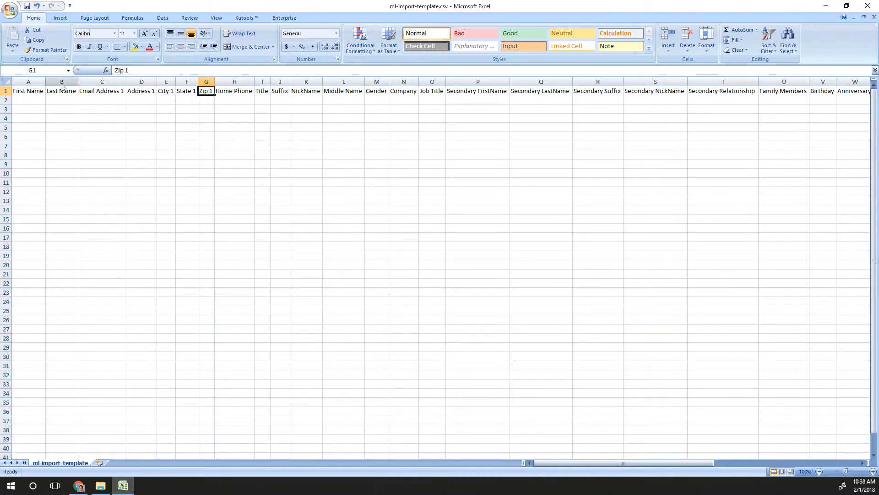
key("Right")
key("Right")
key("Left")
key("Right")
key("Left")
key("Left")
key("Right")
key("Right")
key("Right")
key("Right")
key("Right")
key("Right")
key("Right")
key("Right")
key("Right")
key("Right")
key("Right")
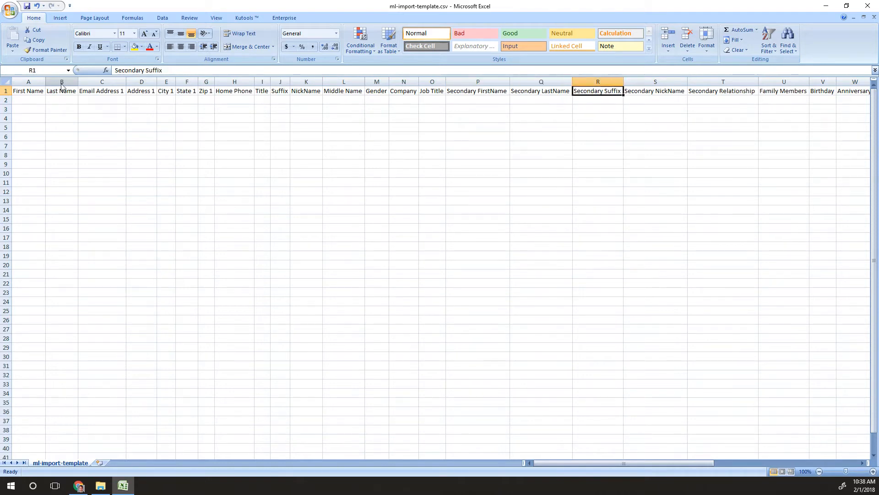
key("Right")
key("Right")
key("Right")
key("Right")
key("Right")
key("Right")
key("Right")
key("Right")
key("Right")
key("Right")
key("Right")
key("Right")
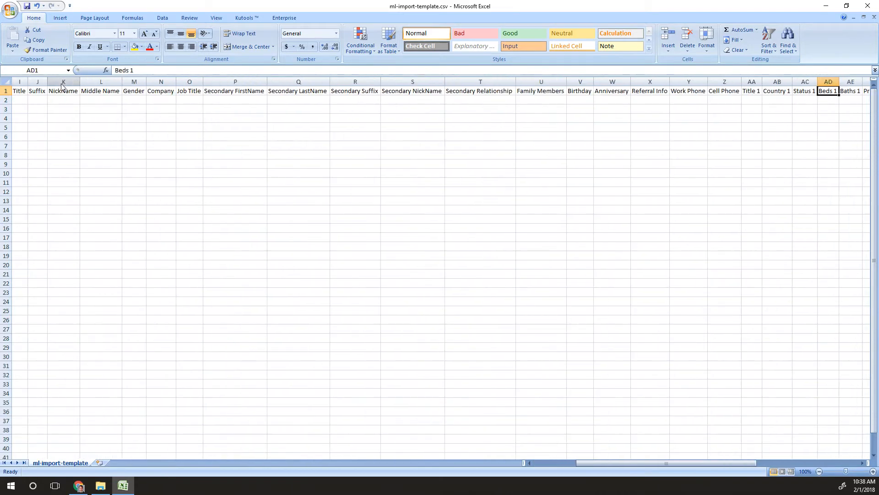
key("Right")
key("Right")
key("Right")
key("Right")
key("Right")
key("Right")
key("Right")
key("Right")
key("Right")
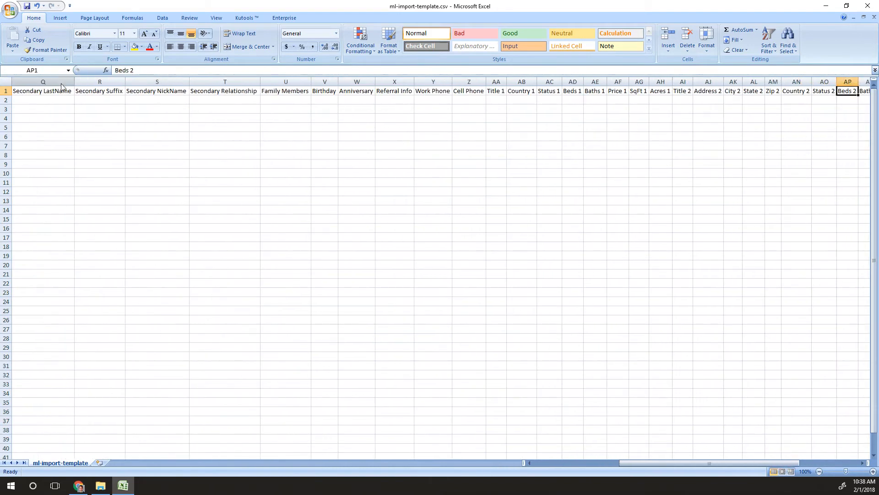
key("Home")
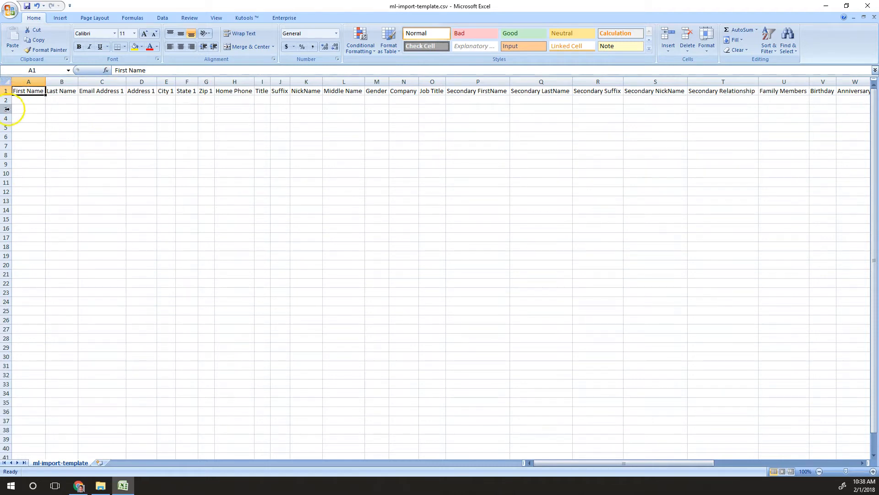
Select the First Name, Secondary FirstName and Secondary LastName columns, then the header row
left_click(26, 84)
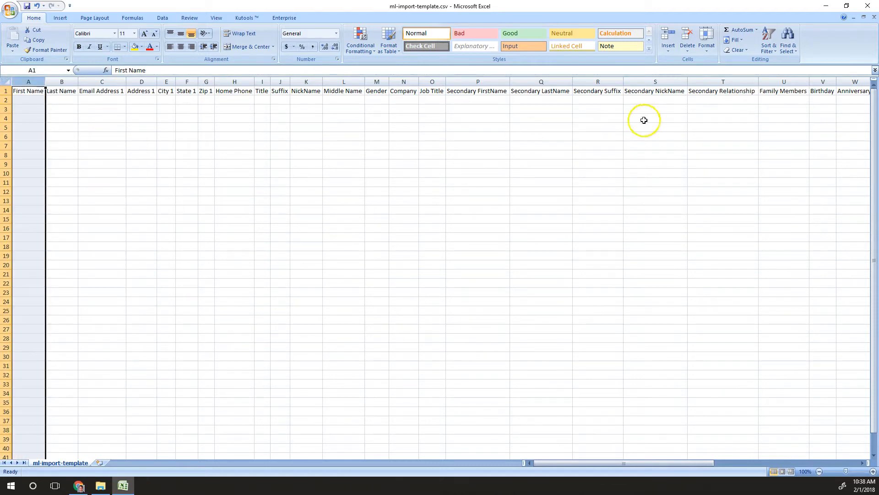
left_click(495, 82)
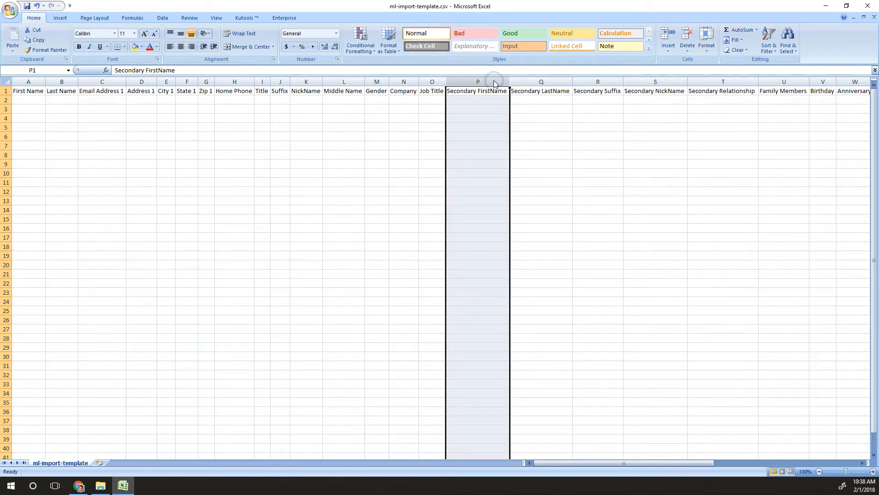
left_click(549, 82)
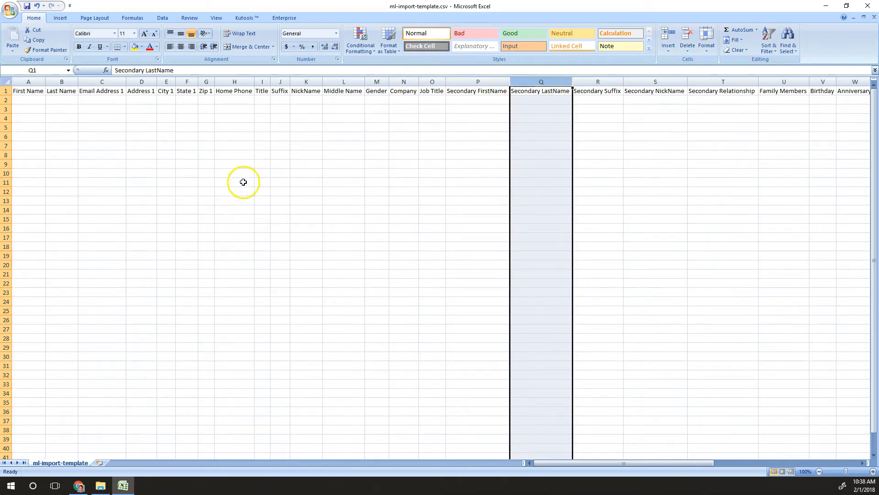
left_click(5, 90)
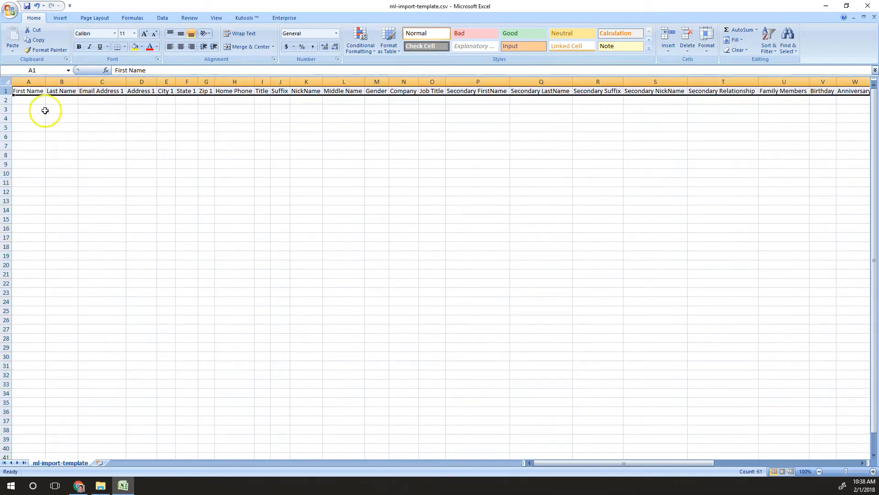
Cut the First Name column and insert it ahead of Last Name in column A
left_click(33, 82)
right_click(33, 85)
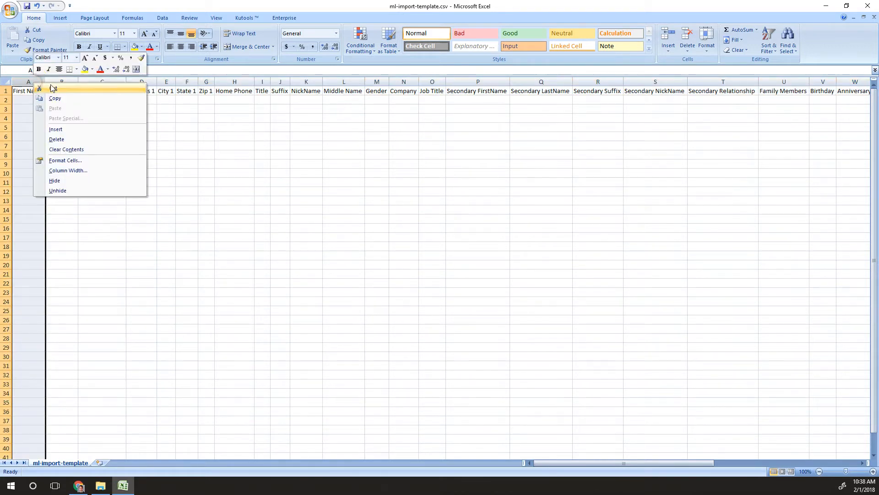
left_click(52, 89)
right_click(83, 78)
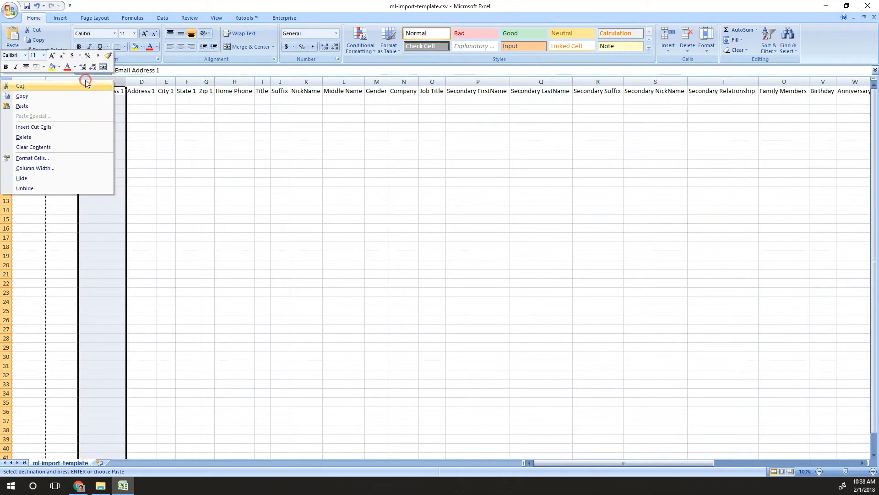
left_click(38, 126)
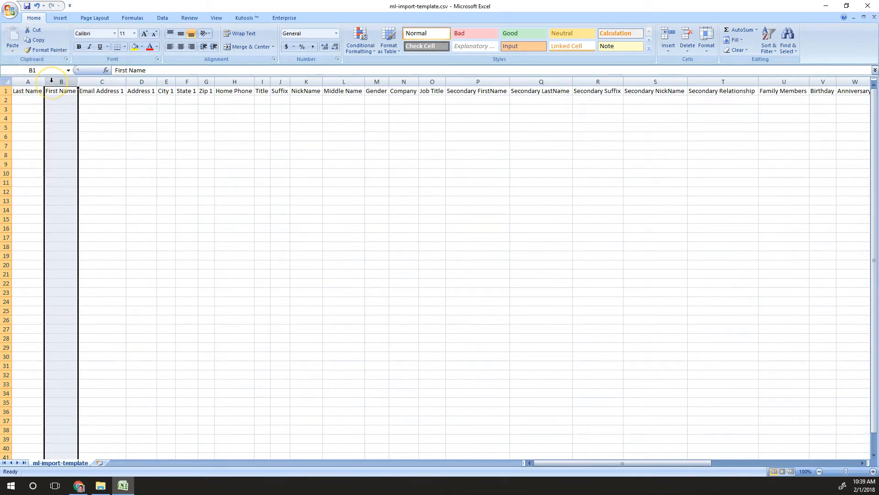
right_click(52, 81)
left_click(69, 89)
right_click(35, 84)
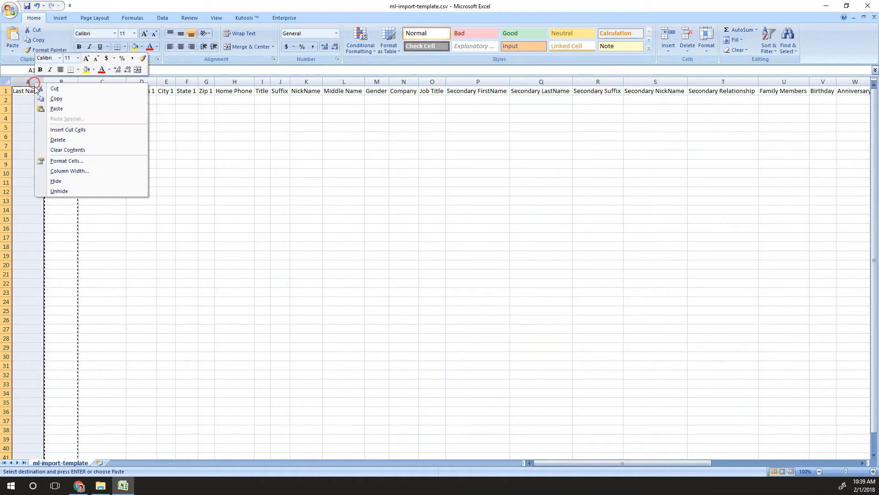
left_click(56, 108)
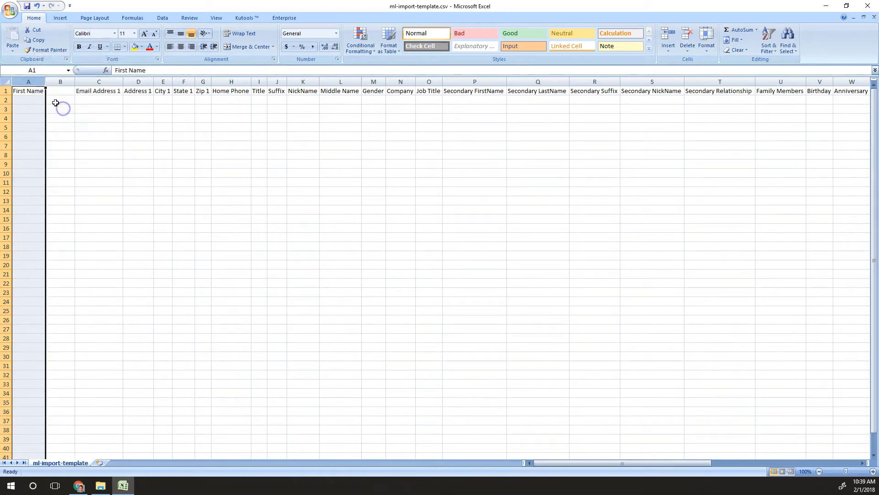
key("ctrl+z")
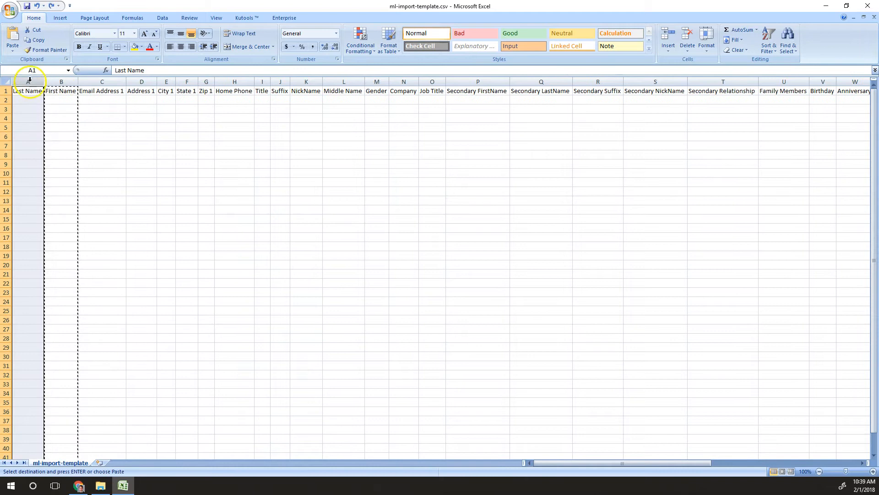
right_click(32, 79)
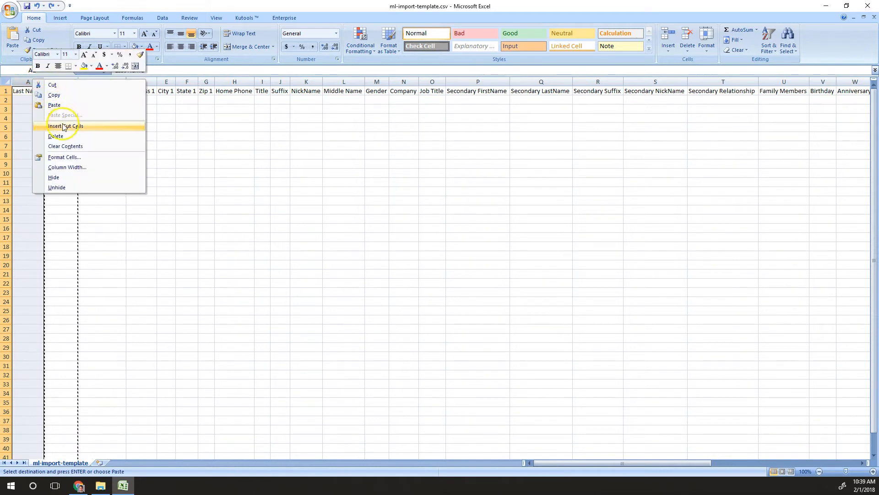
left_click(65, 124)
left_click(67, 106)
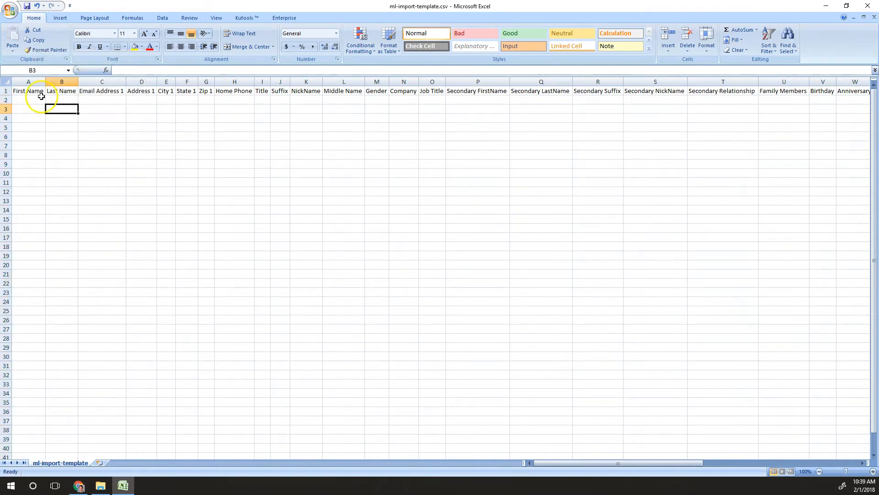
Correct the A1 header to read 'First Name'
left_click(41, 90)
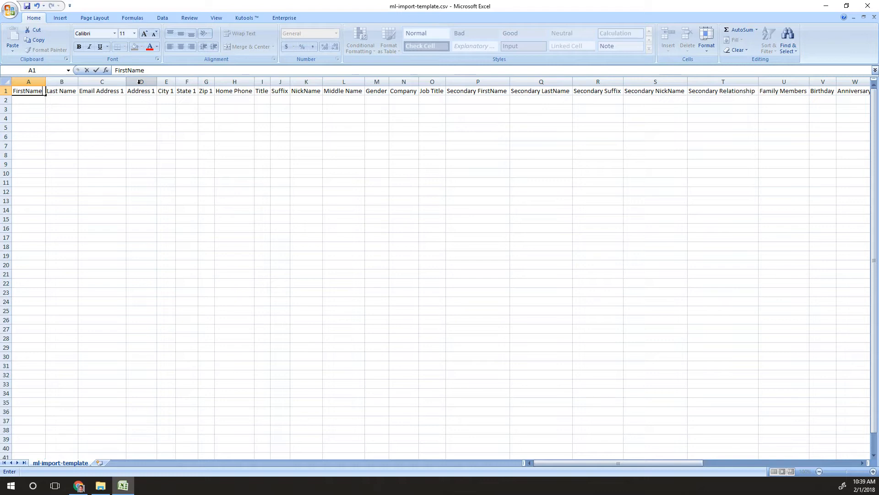
key("BackSpace")
key("BackSpace")
type("Name")
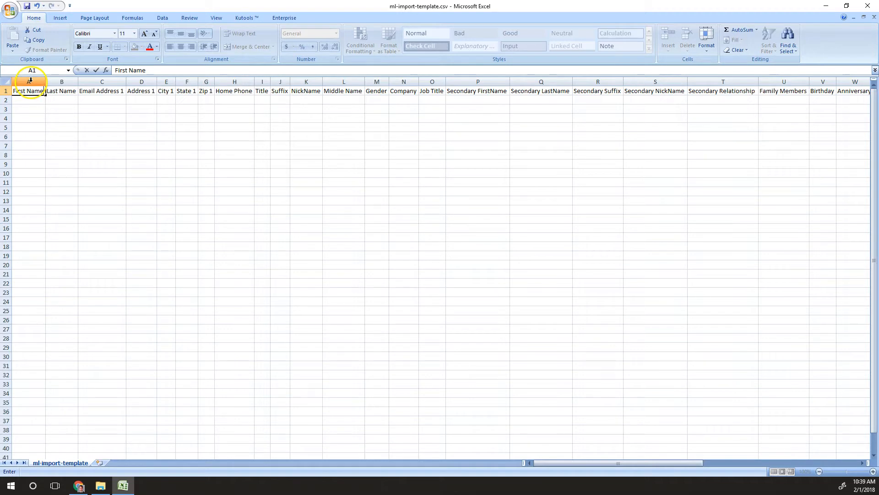
left_click_drag(27, 103, 62, 202)
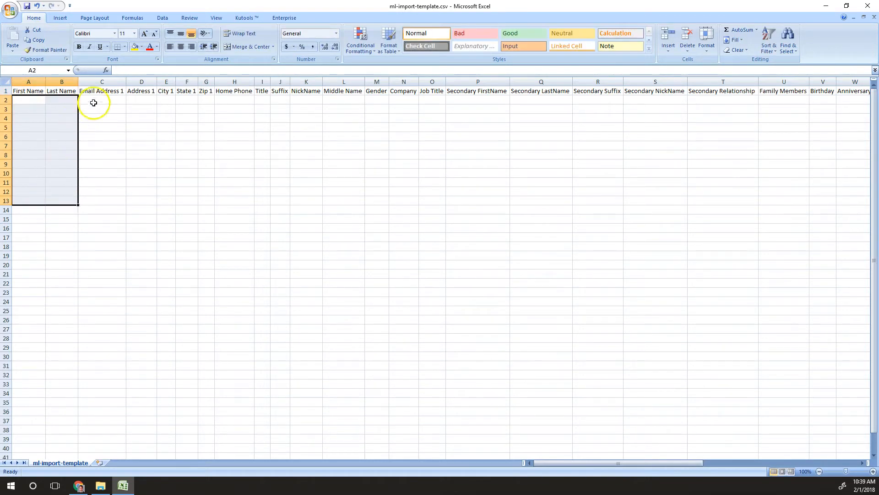
left_click(88, 101)
left_click_drag(30, 100, 124, 202)
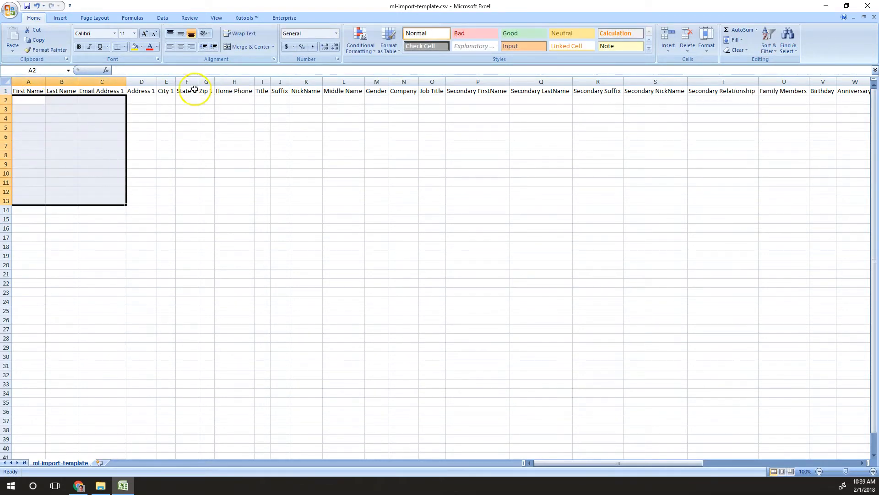
left_click_drag(142, 82, 779, 81)
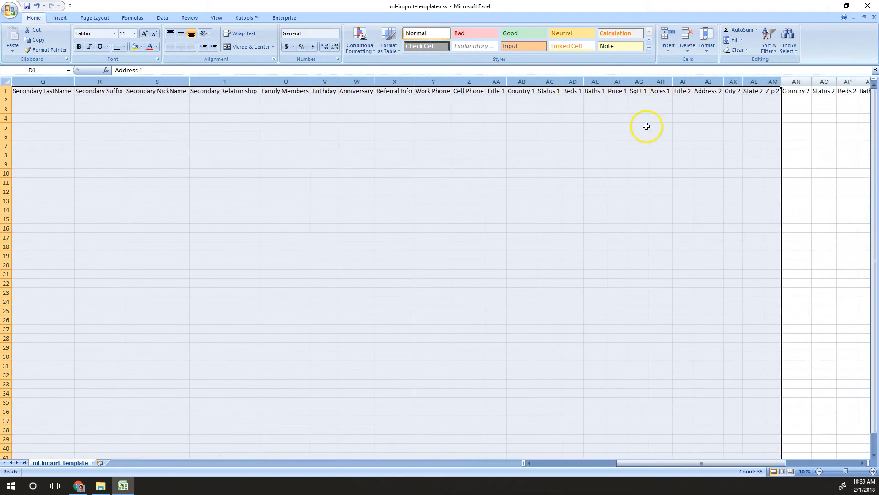
key("ctrl+Home")
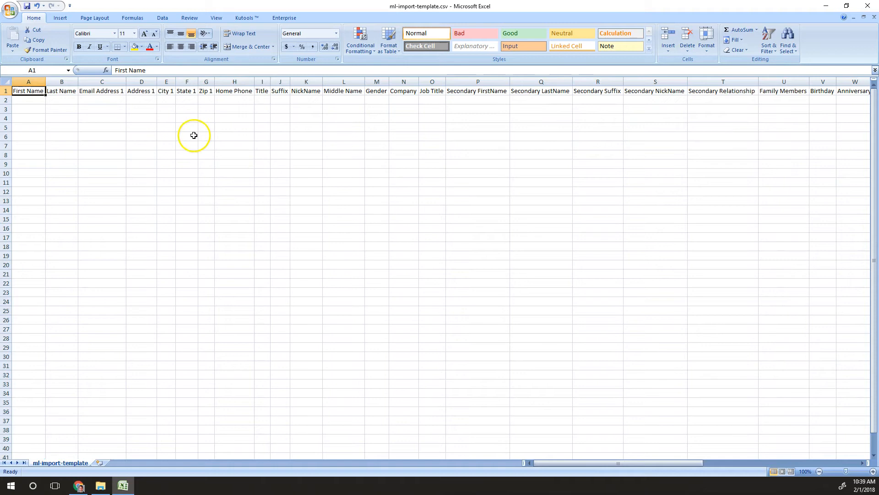
left_click(104, 103)
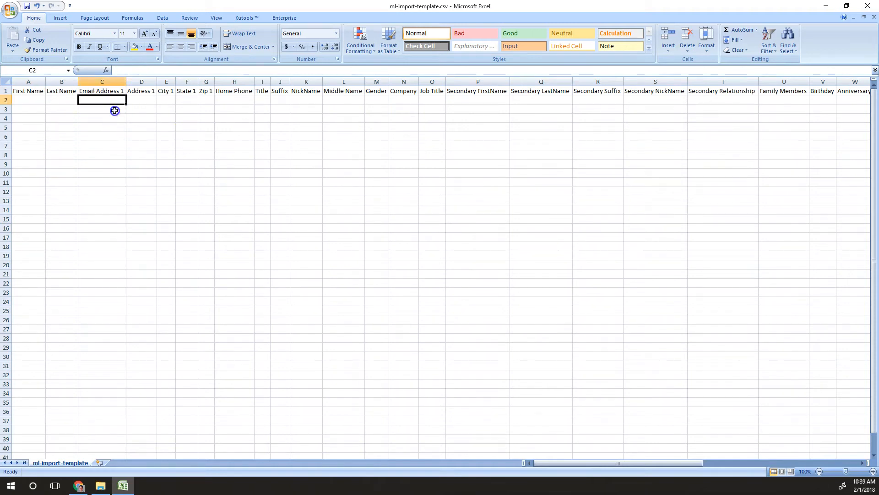
left_click_drag(104, 103, 671, 198)
left_click(672, 199)
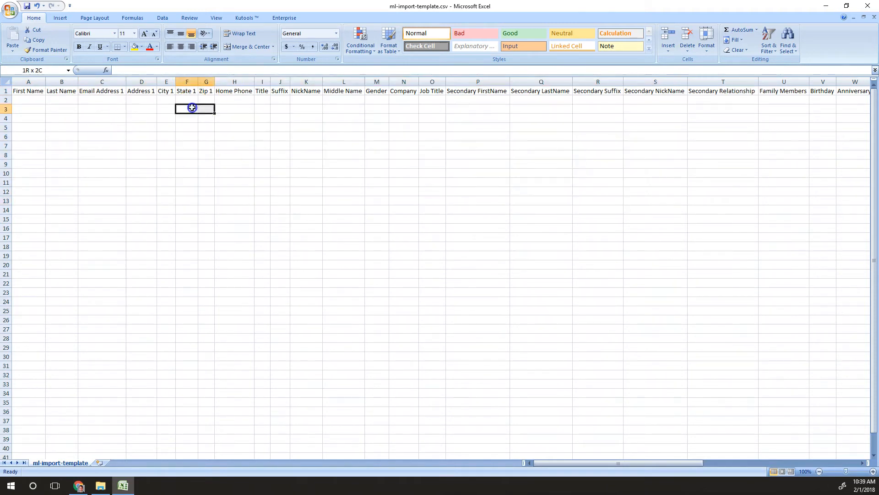
left_click_drag(191, 104, 405, 162)
left_click_drag(26, 103, 112, 205)
left_click(313, 83)
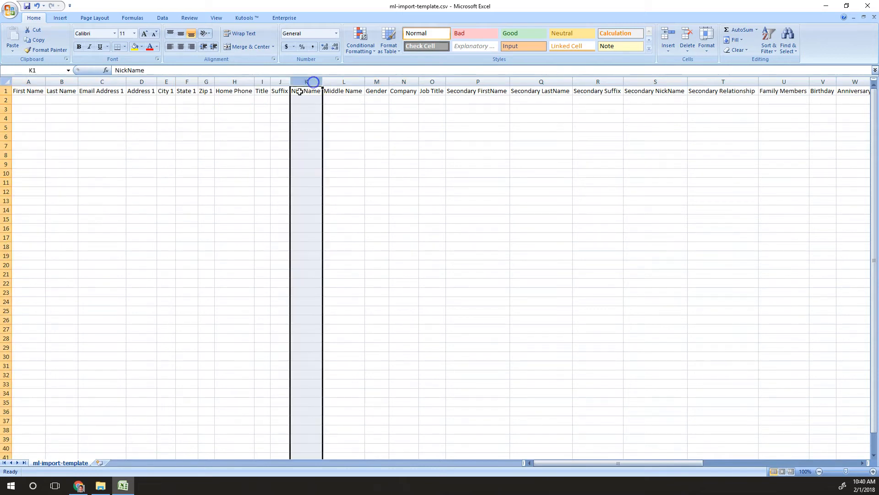
left_click(206, 128)
left_click(6, 80)
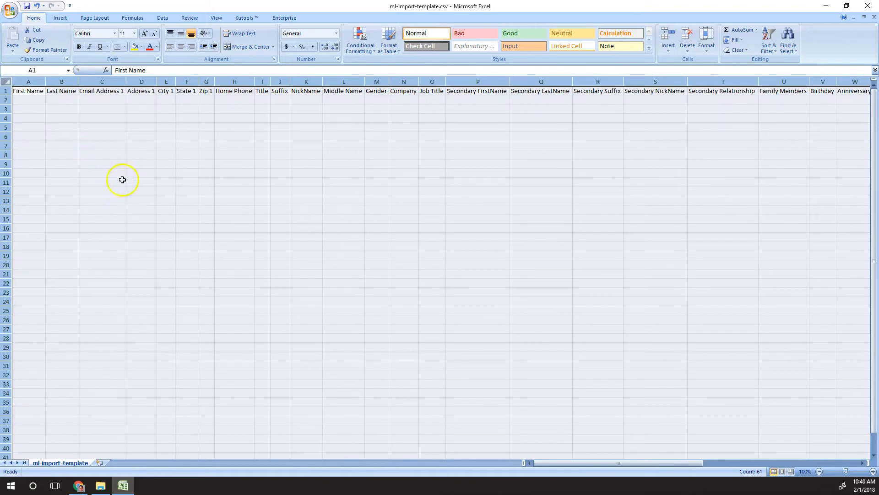
left_click(180, 162)
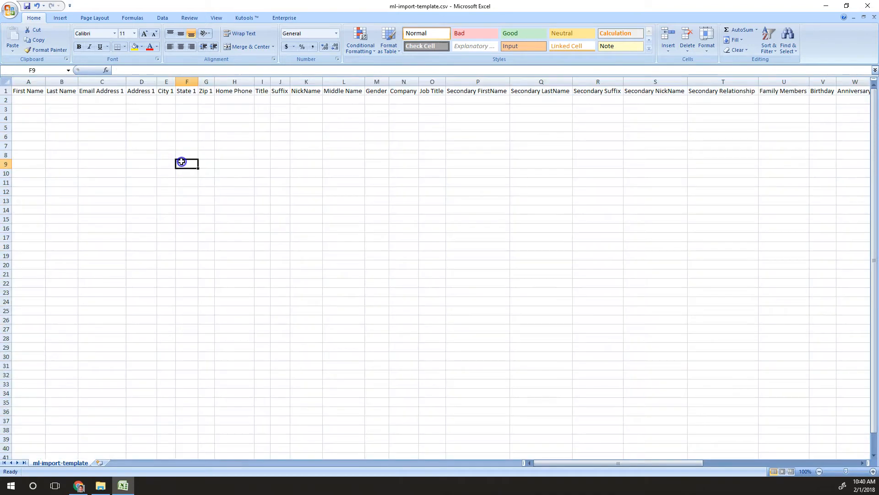
left_click(29, 91)
left_click(48, 82)
left_click_drag(48, 81, 65, 82)
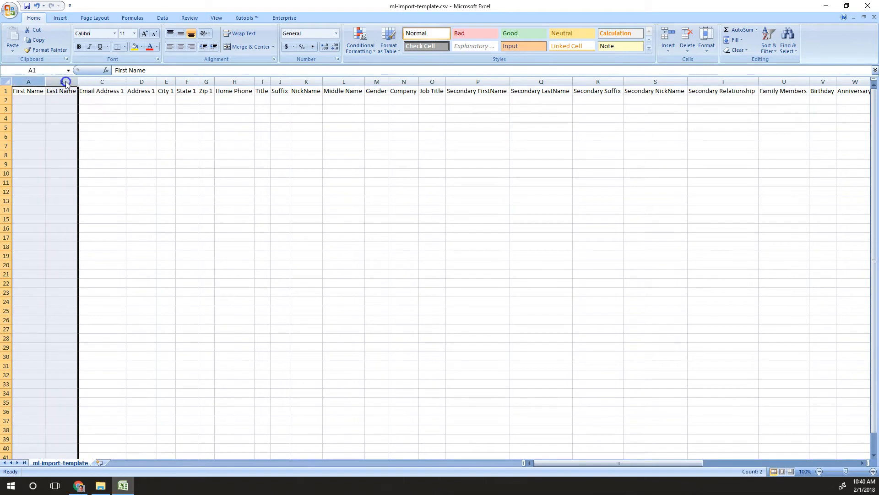
left_click(74, 111)
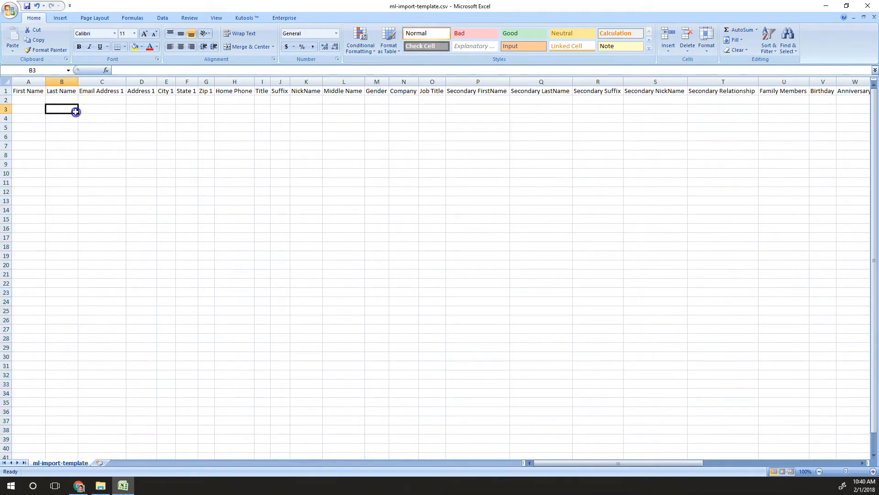
left_click(37, 103)
left_click(55, 103)
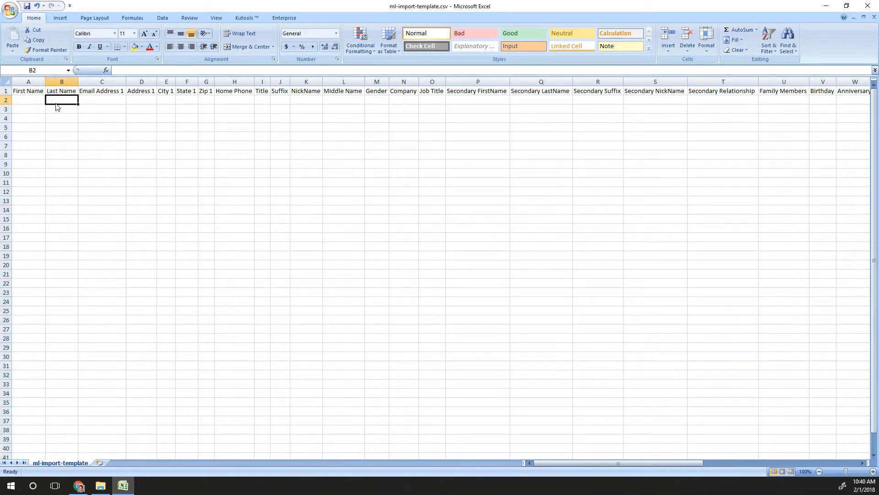
left_click(56, 99)
type(".")
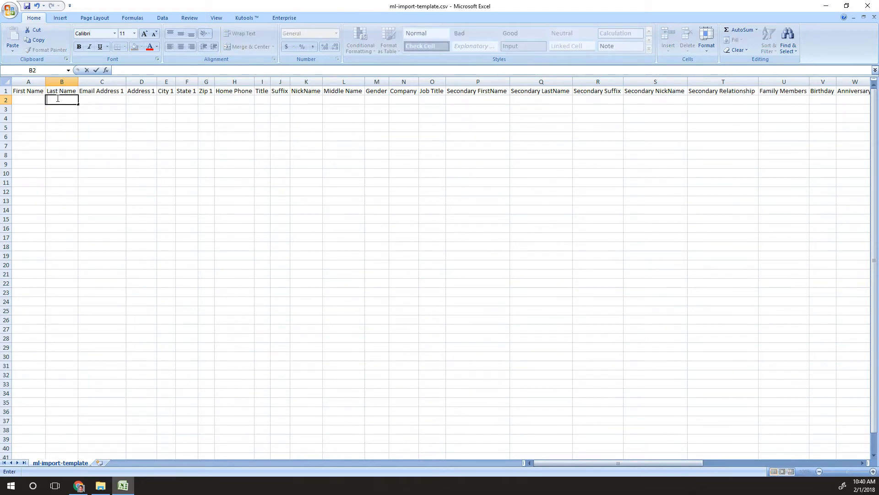
key("BackSpace")
key("BackSpace")
key("BackSpace")
key("BackSpace")
key("BackSpace")
key("BackSpace")
key("BackSpace")
left_click(33, 98)
left_click(59, 100)
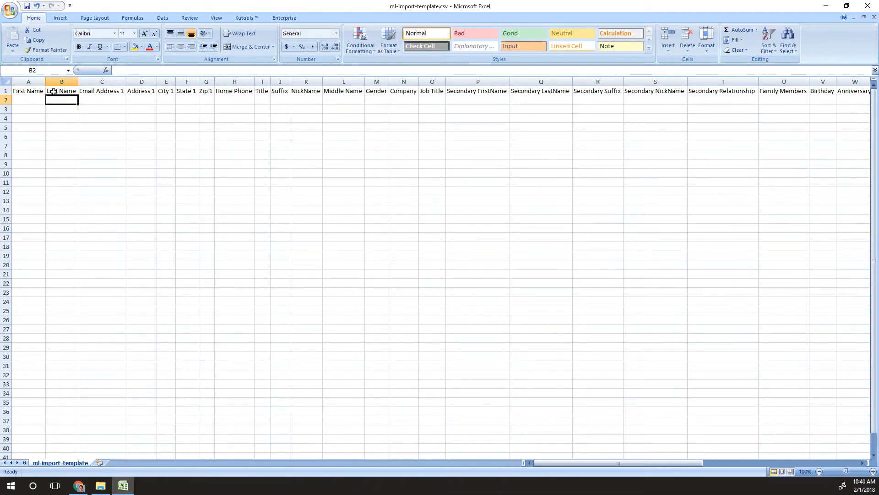
left_click(59, 99)
left_click(55, 99)
left_click_drag(29, 82, 61, 83)
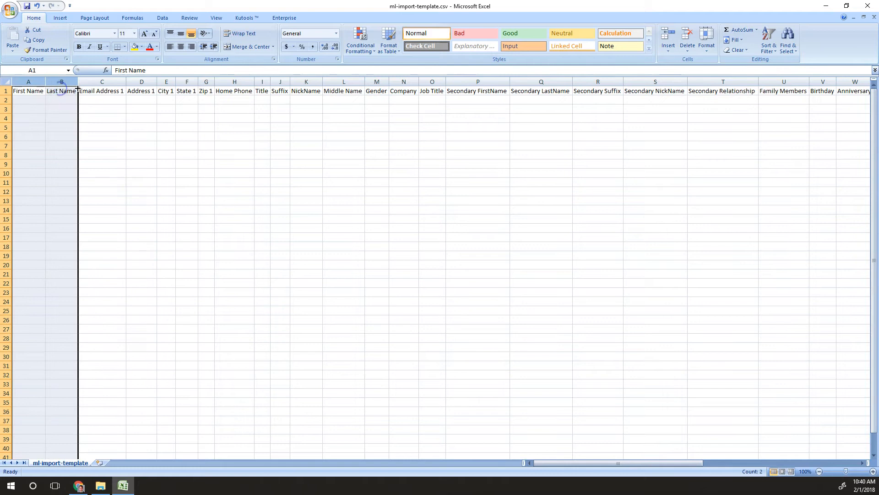
left_click(110, 82)
left_click_drag(152, 78, 212, 73)
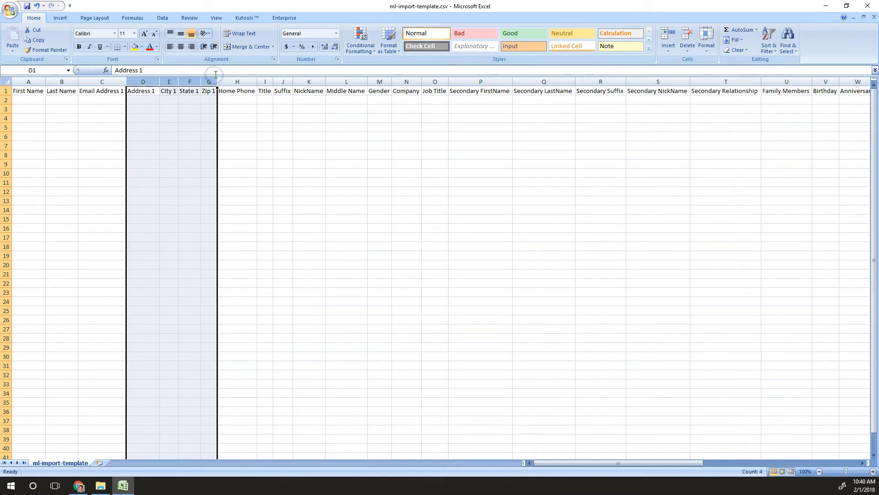
left_click(236, 80)
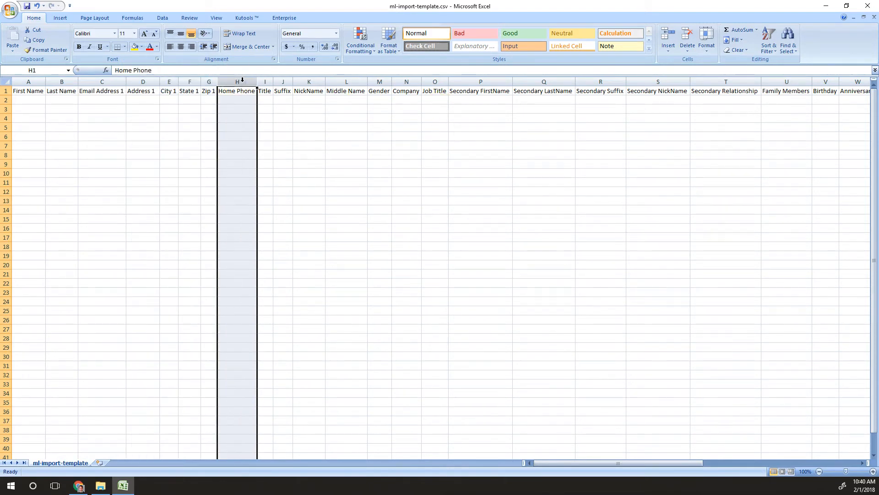
left_click_drag(585, 463, 626, 464)
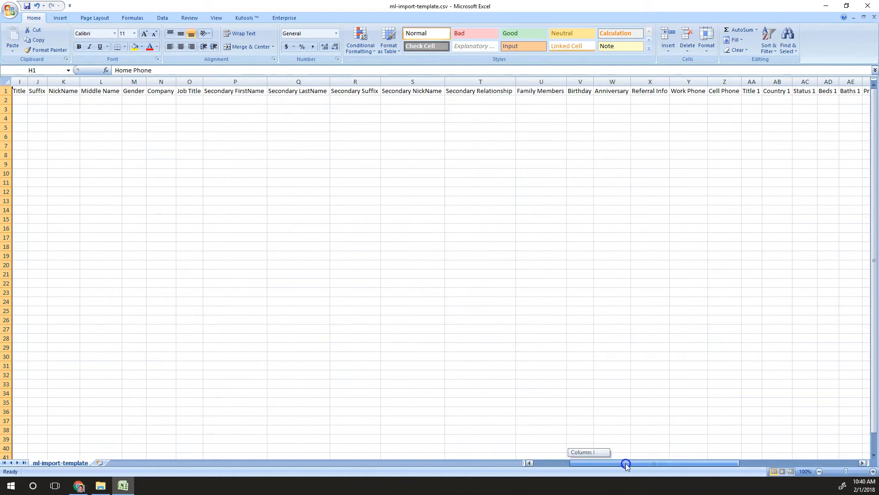
left_click(689, 82)
left_click(723, 83)
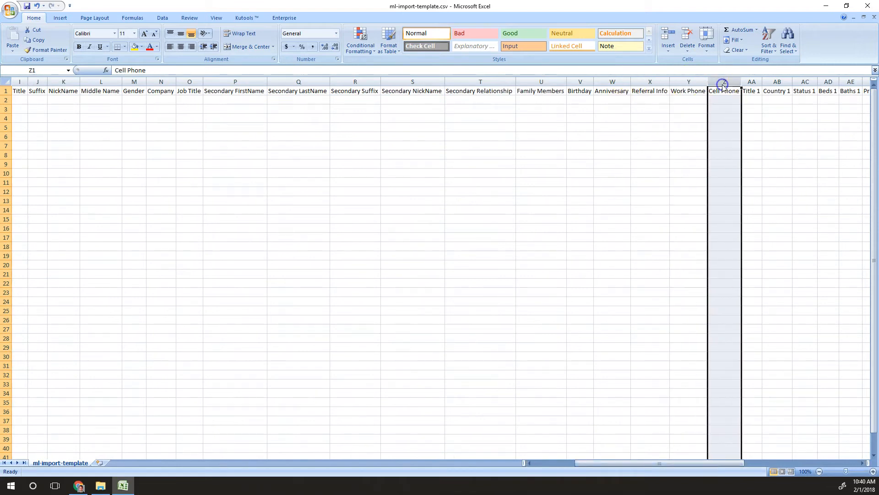
key("ctrl+Home")
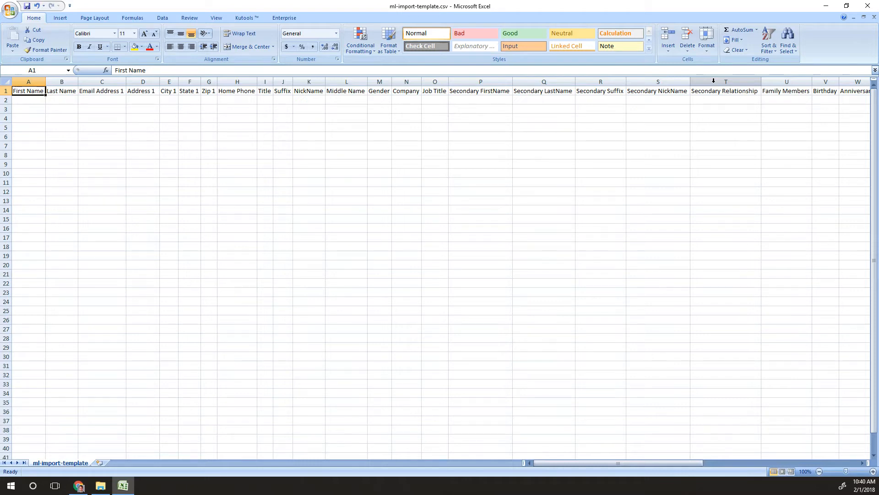
left_click(870, 6)
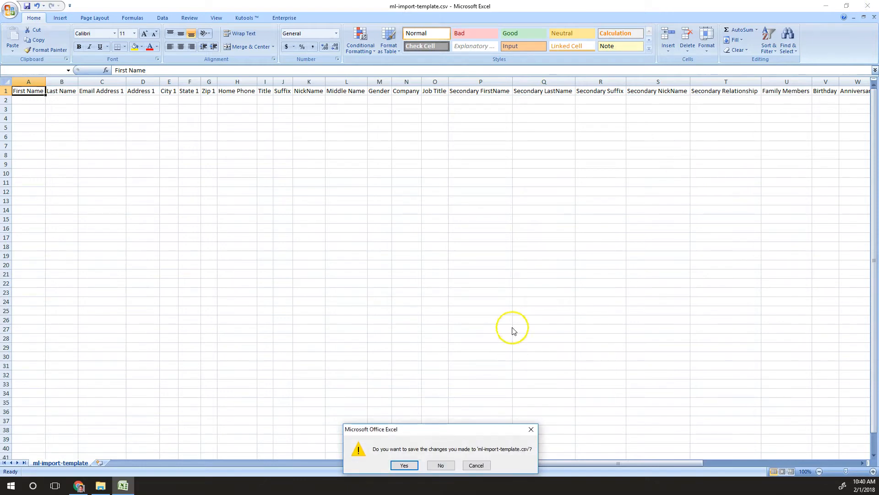
Discard the template changes and open Import Class.csv from Downloads
left_click(441, 465)
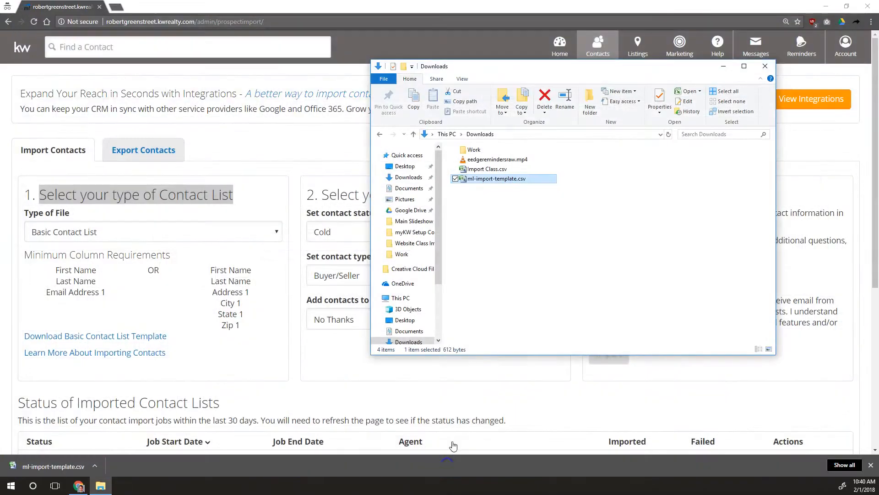
double_click(481, 169)
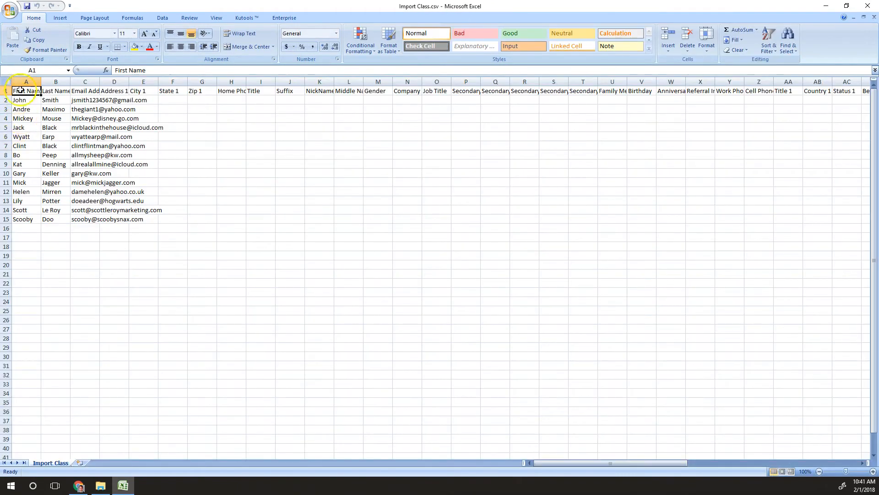
AutoFit all columns and review the existing contact data in A2:C15
left_click(5, 81)
double_click(46, 81)
left_click(135, 147)
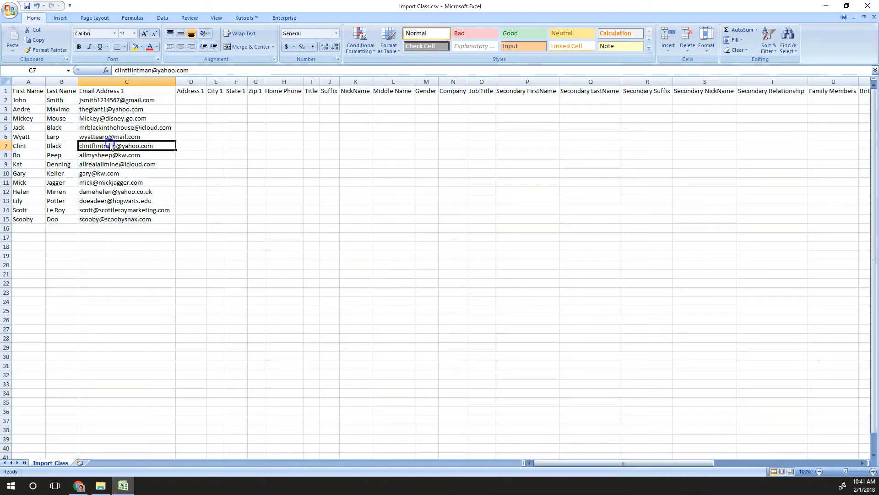
left_click_drag(28, 100, 70, 214)
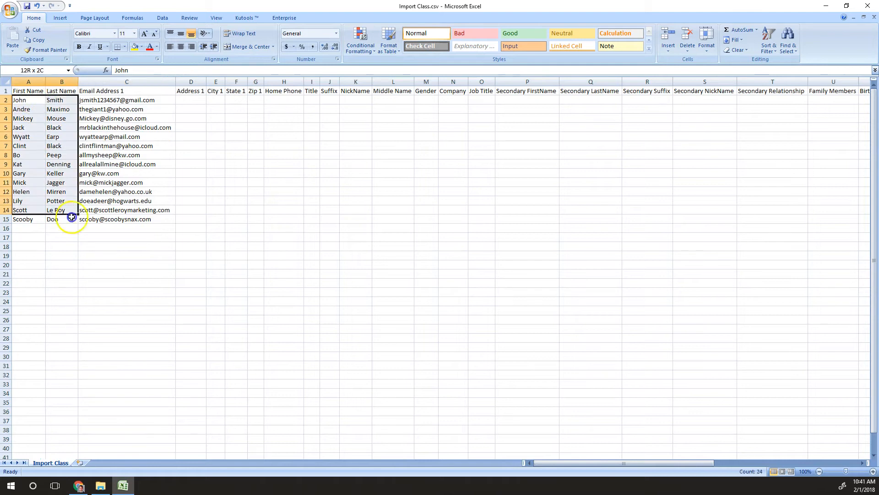
left_click(111, 189)
left_click(55, 147)
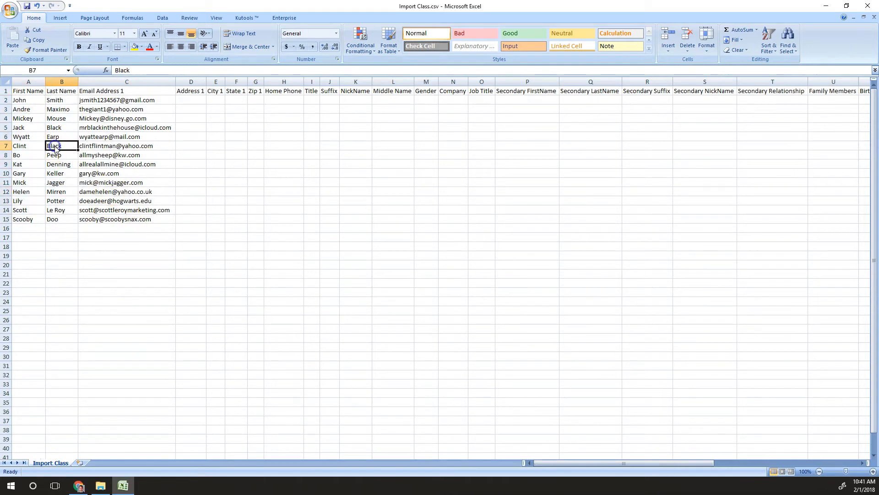
left_click_drag(23, 100, 139, 222)
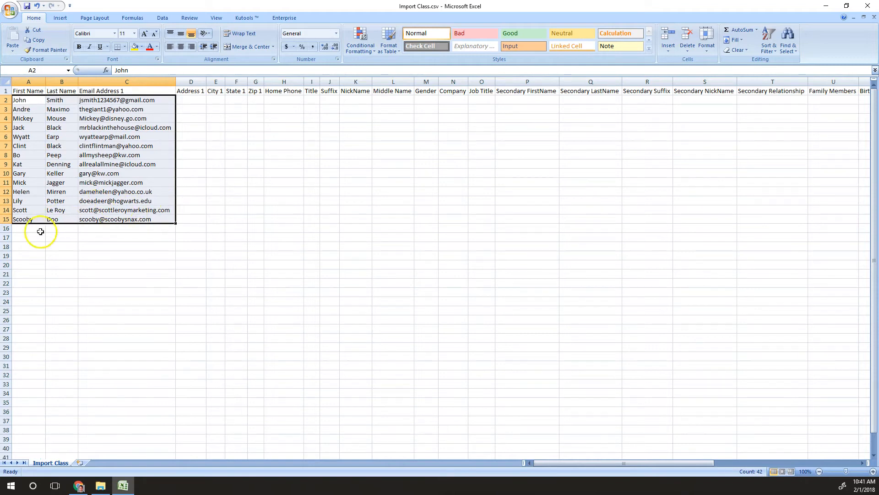
Add a contact in row 16 with a first and last name but no e-mail
left_click(27, 230)
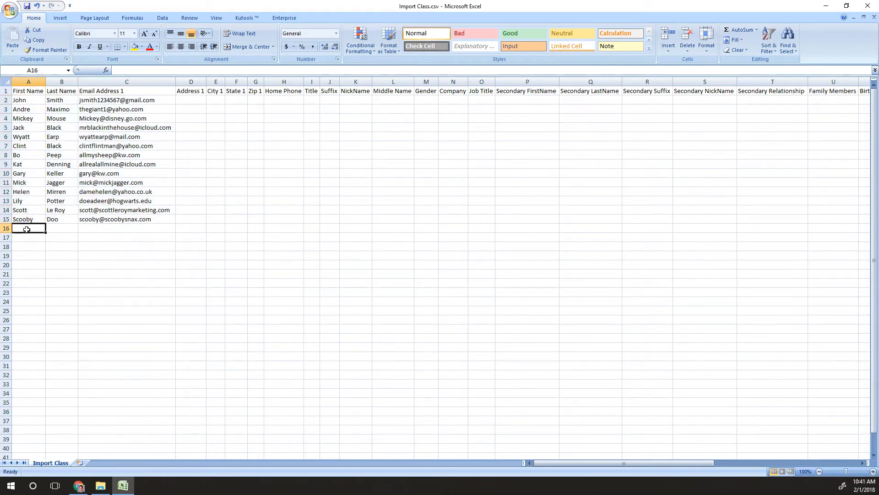
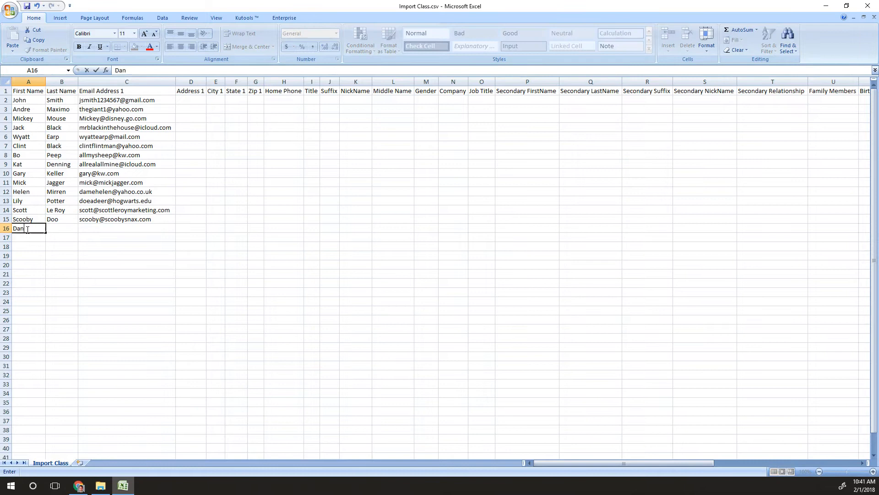
key("Tab")
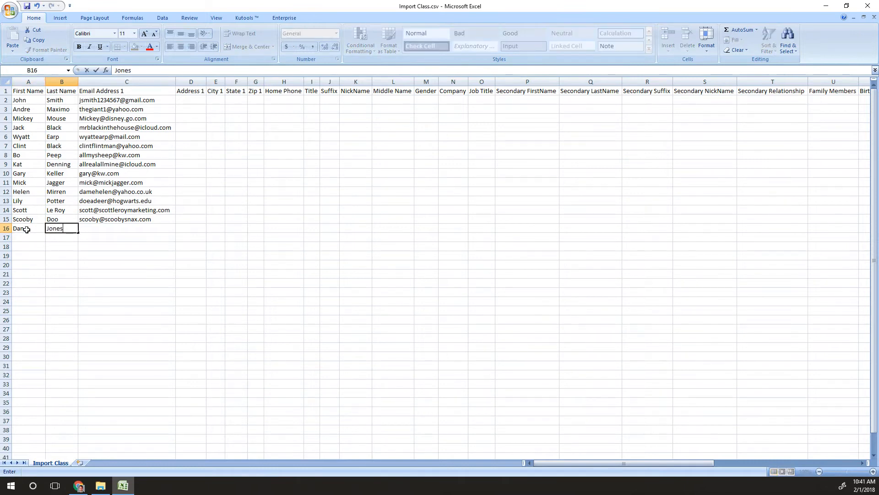
left_click(131, 231)
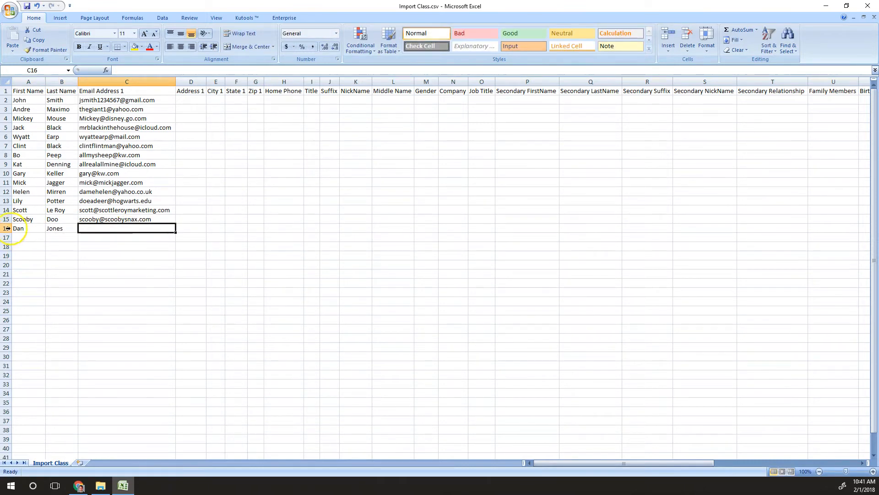
left_click(6, 228)
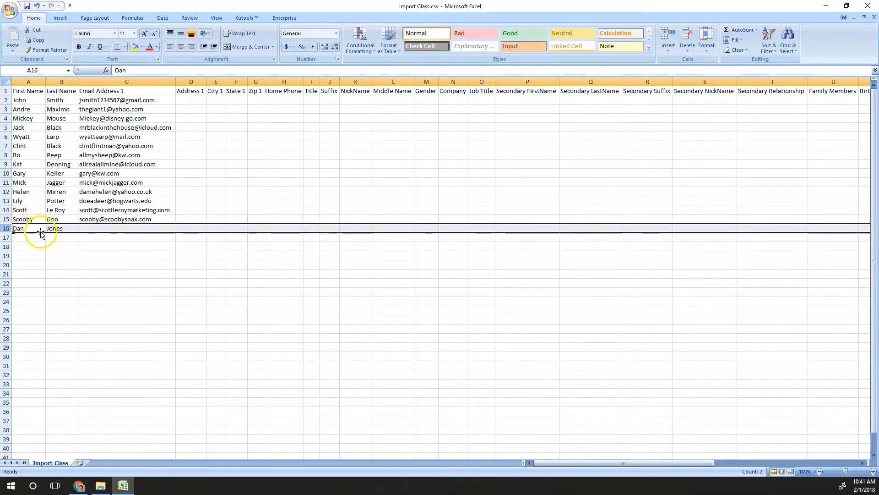
left_click(59, 237)
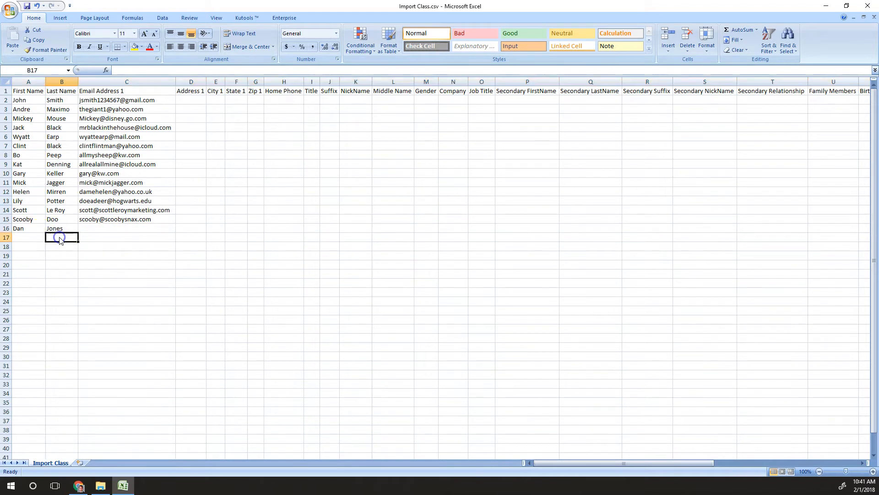
Add a row 17 contact with a first name and e-mail, leaving Last Name blank
left_click(29, 237)
type("Jenny")
key("Tab")
key("Tab")
left_click(85, 237)
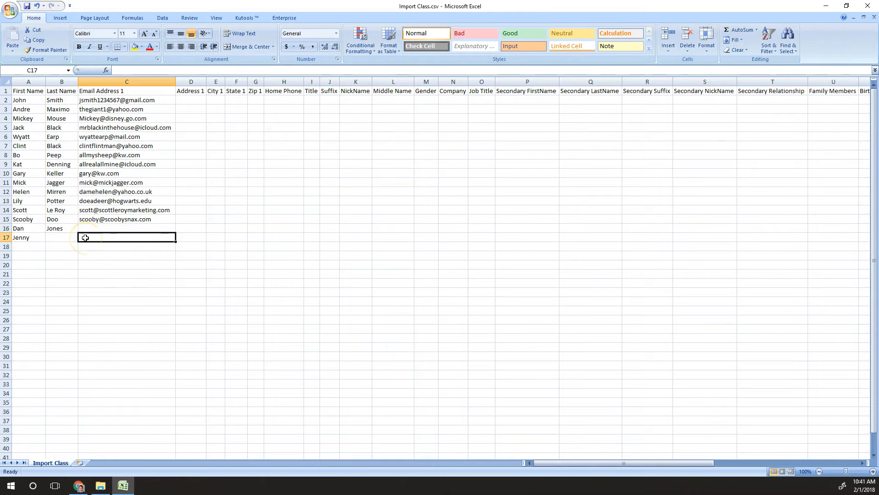
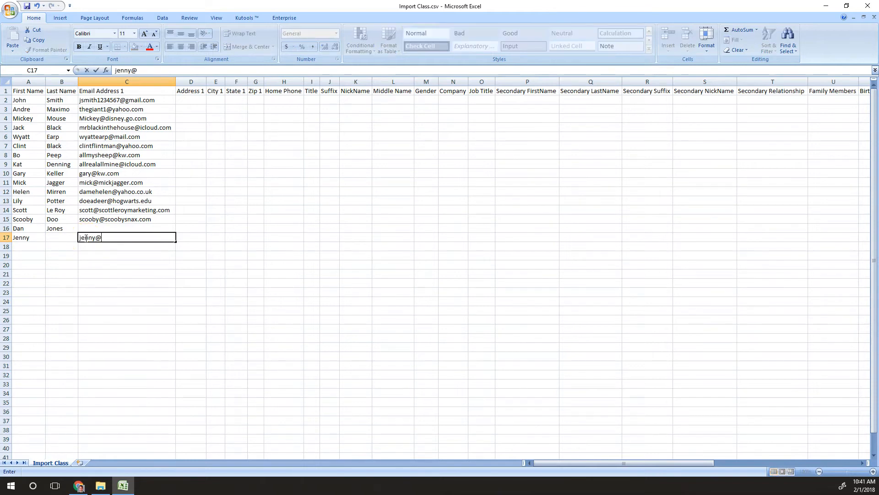
left_click(54, 237)
left_click(54, 236)
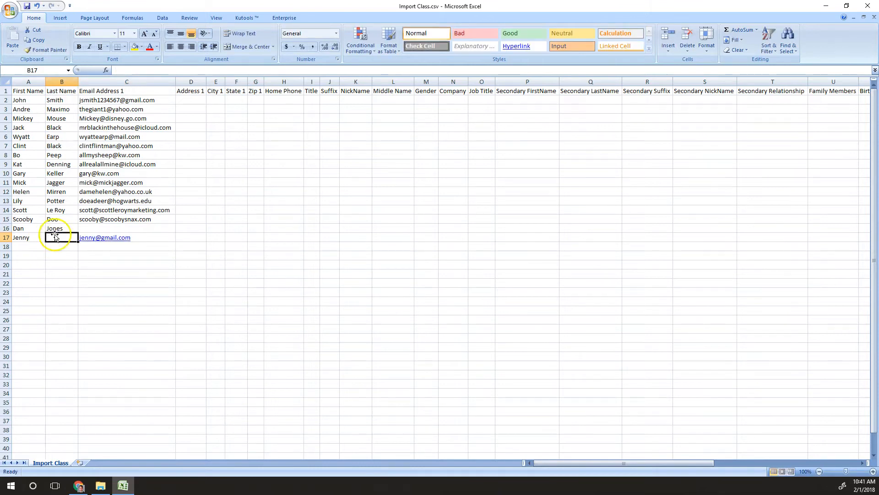
left_click(7, 238)
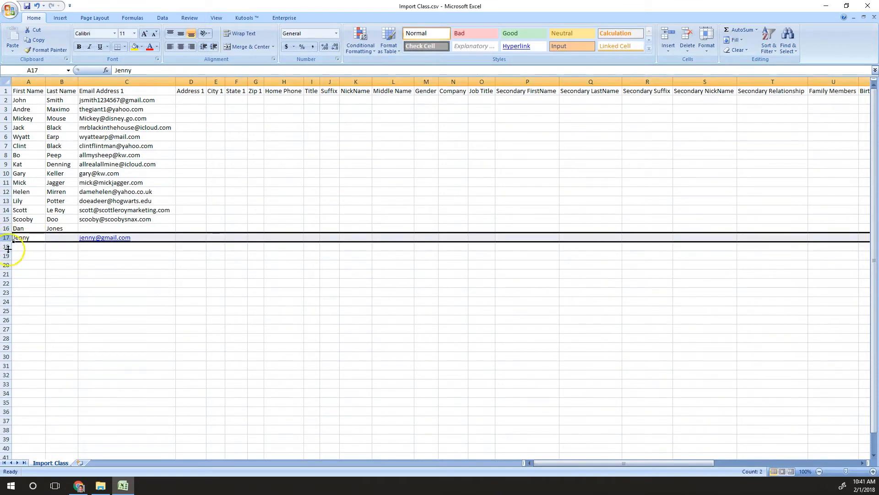
left_click(30, 247)
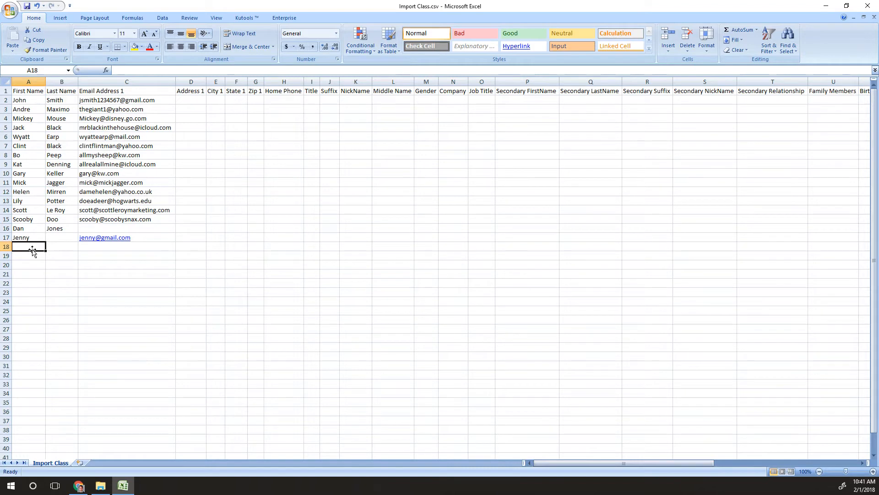
Enter a last name and e-mail in row 18, leaving First Name empty
key("Tab")
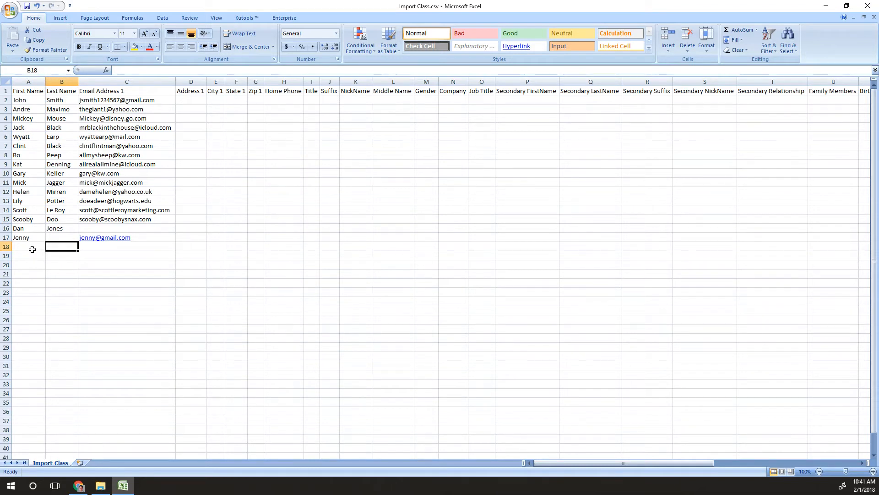
type("Au")
type("thur")
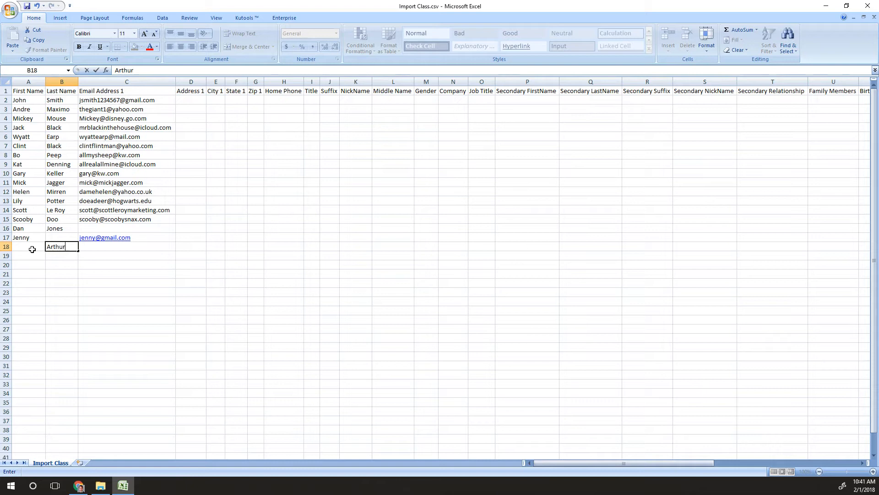
key("Tab")
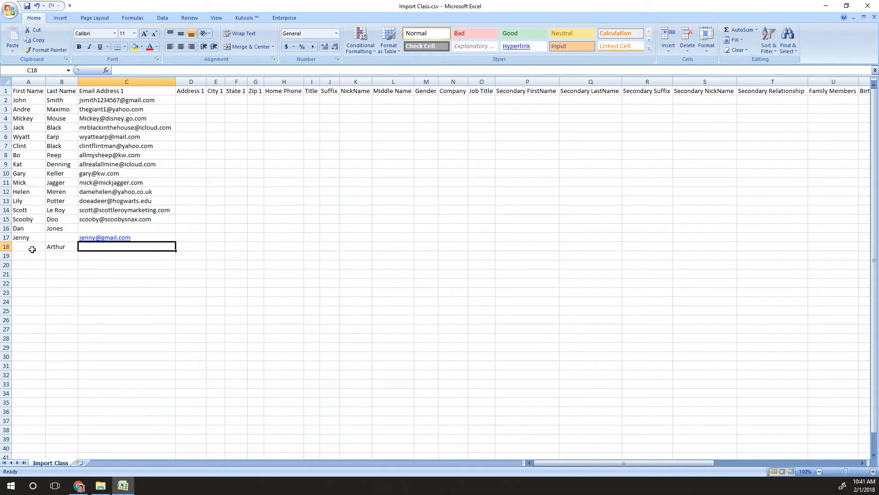
type("soandso@soandso.com")
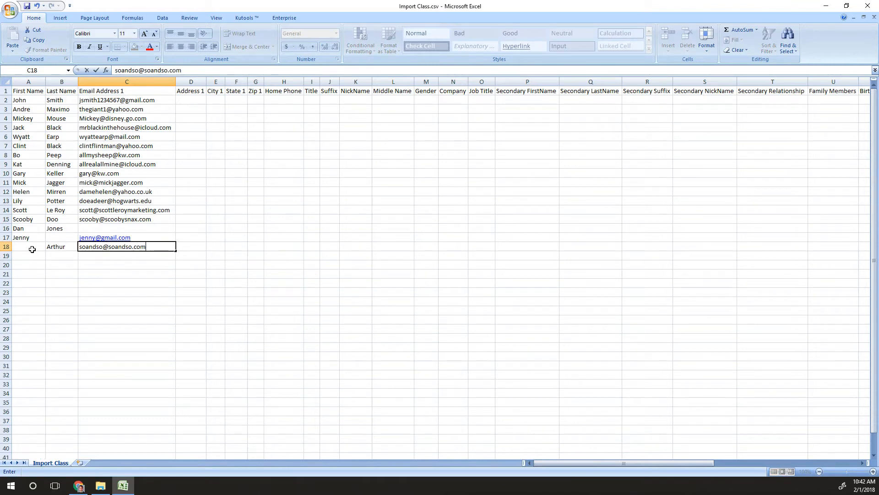
left_click(26, 246)
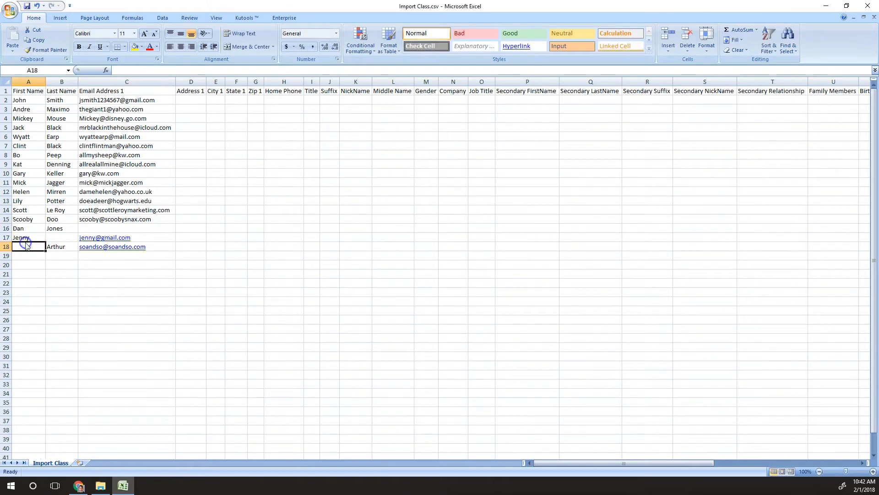
left_click(6, 246)
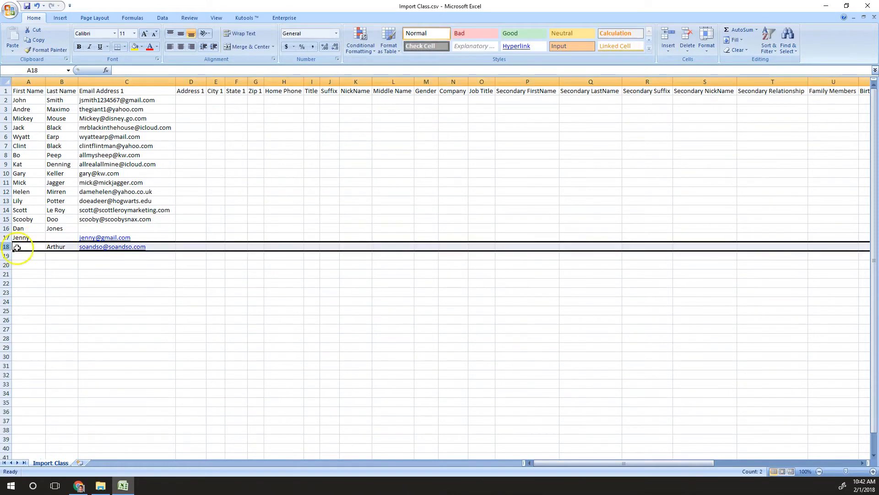
left_click(32, 248)
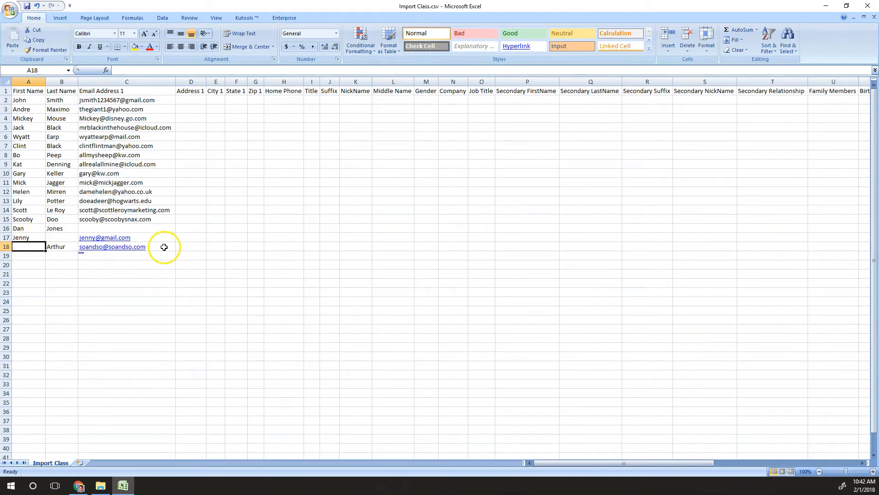
Copy row 18's e-mail into A18 and type a period in row 17's last-name cell
left_click(164, 247)
key("ctrl+c")
key("Left")
key("Left")
key("ctrl+v")
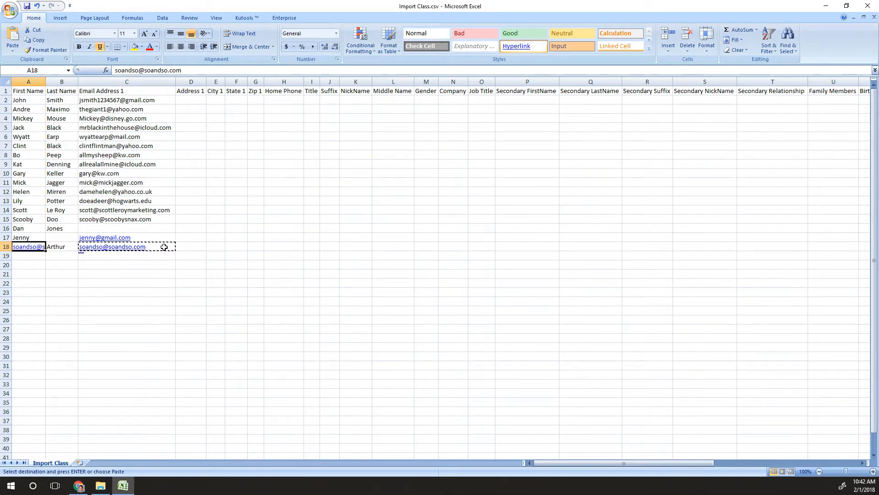
key("Up")
key("Right")
type(".")
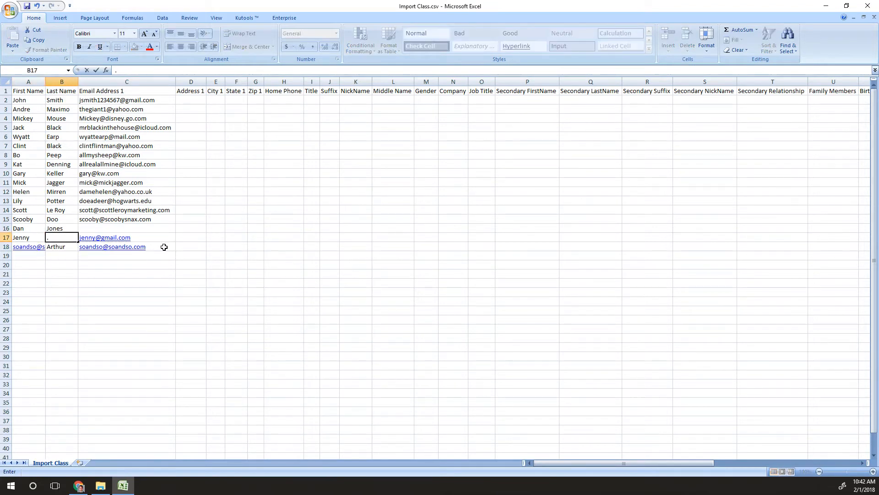
left_click(115, 365)
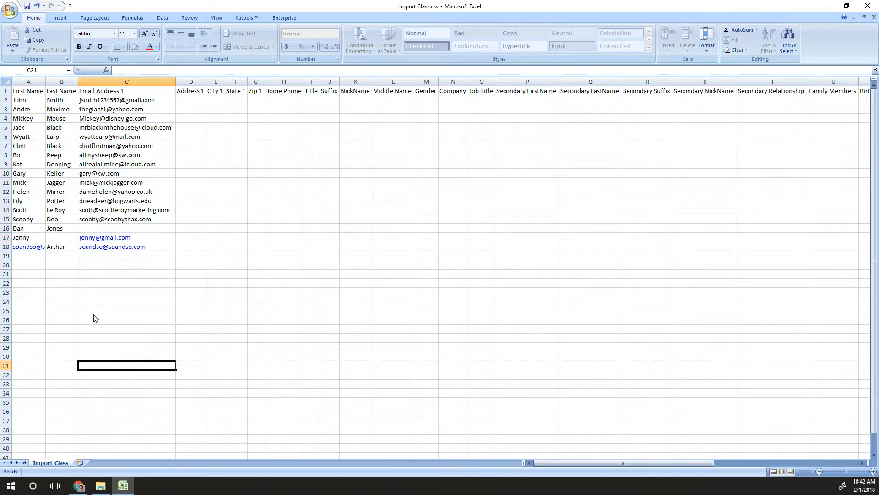
left_click(38, 250)
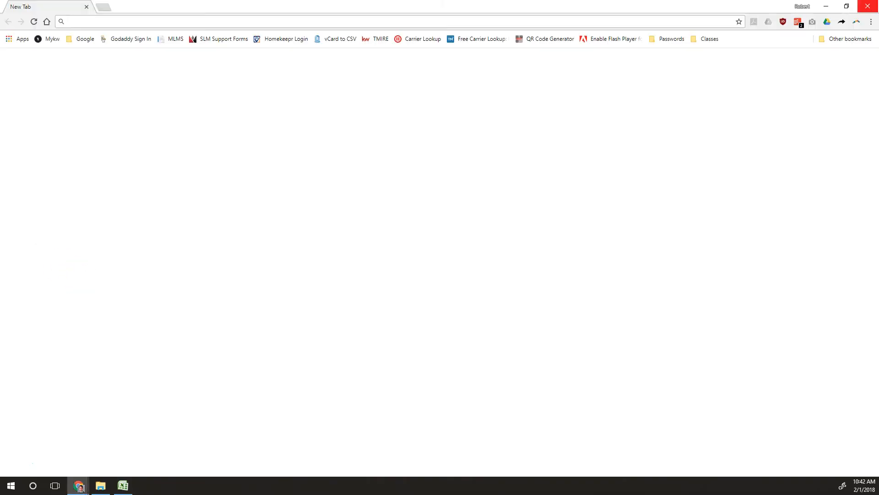
Clear A18, then enter a new contact's first and last name in row 19
key("Delete")
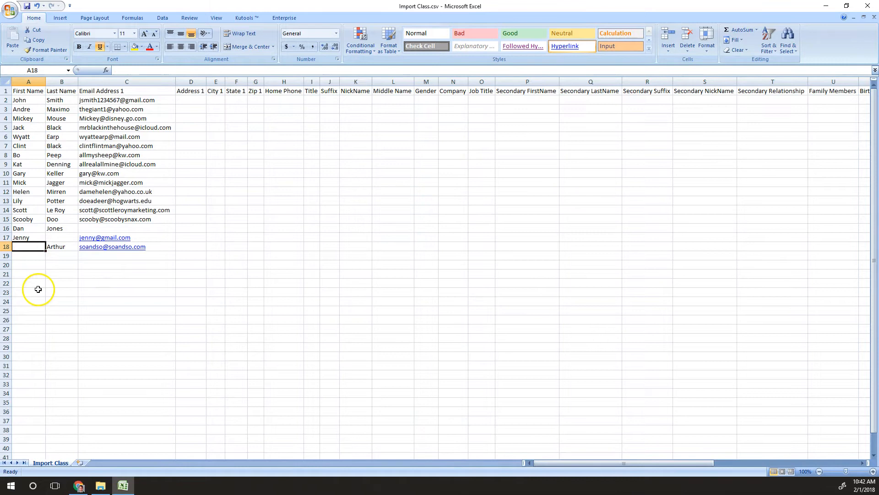
left_click(66, 264)
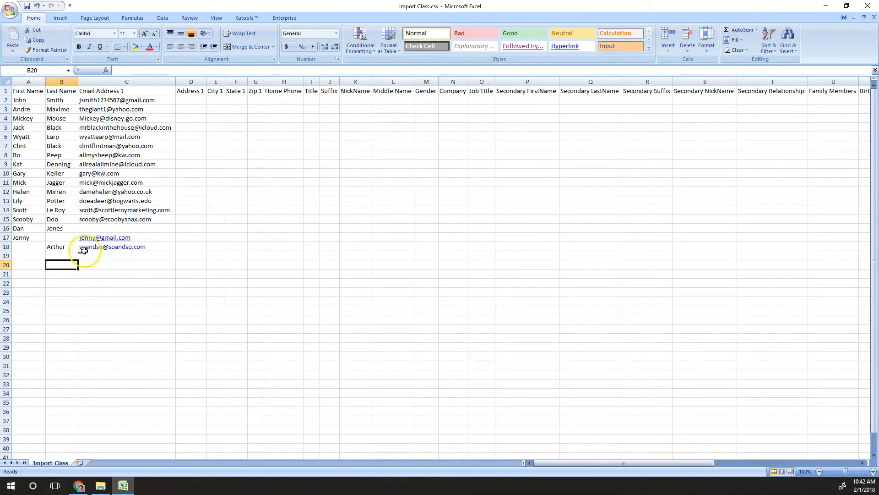
left_click(6, 257)
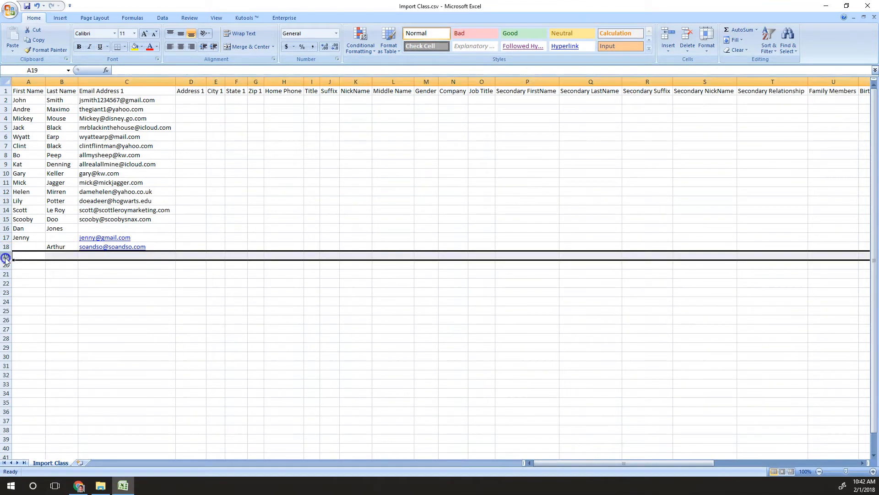
left_click(26, 255)
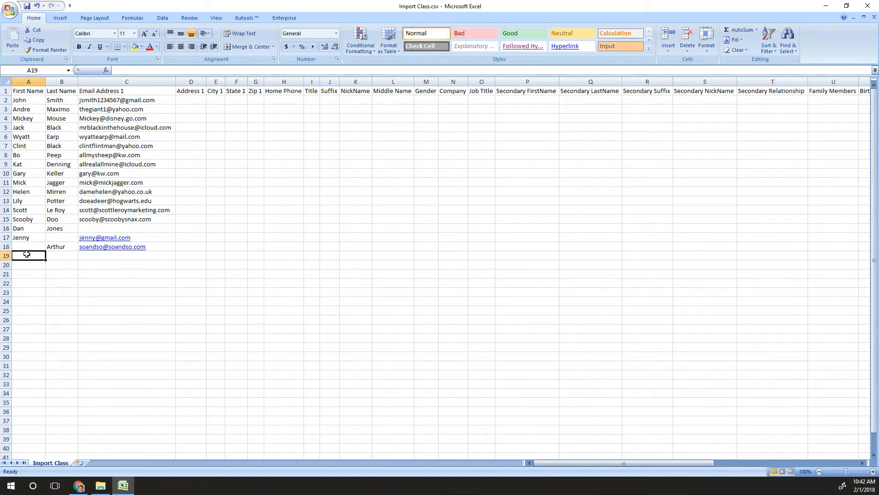
type("Jim")
key("Tab")
type("Beam")
key("Tab")
key("Tab")
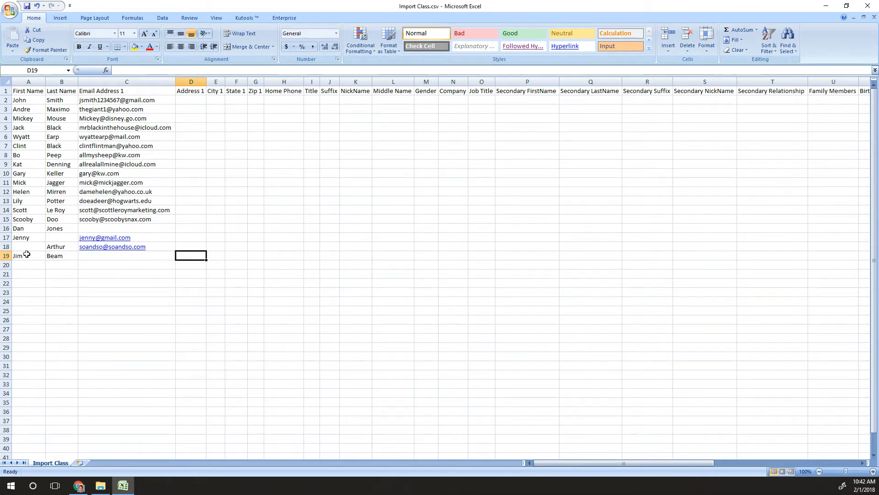
Fill in row 19's street address, city, state and zip code under Zip 1
type("123 E Main St")
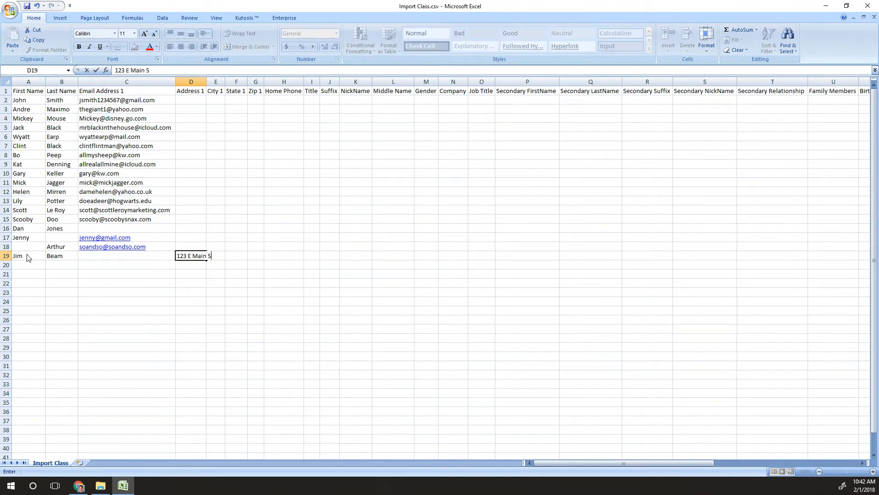
key("Tab")
type("own")
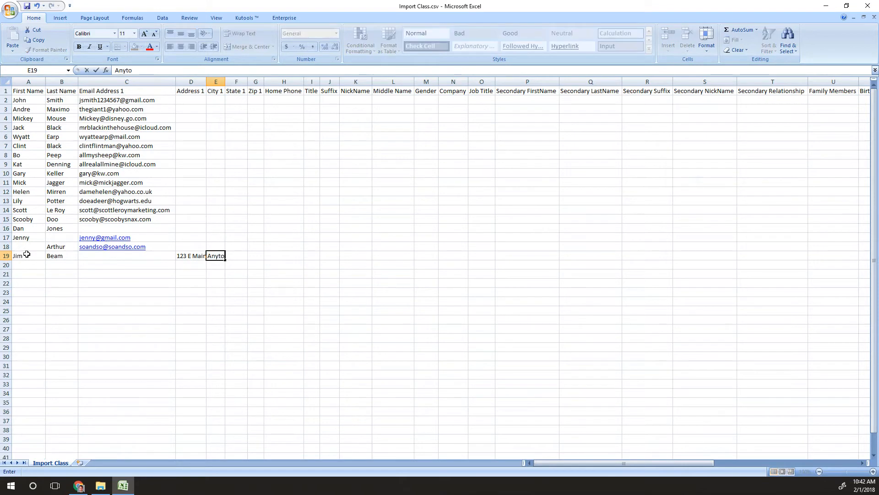
key("Tab")
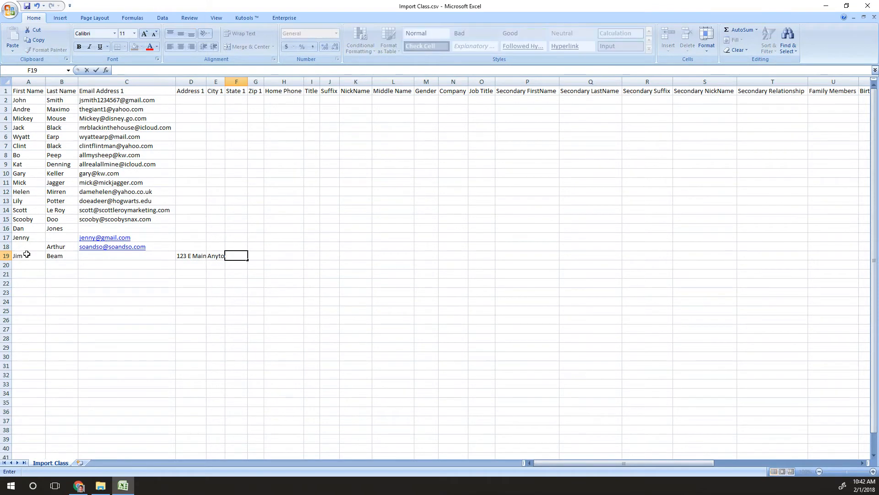
key("shift+Tab")
type("aNYTOWN")
key("BackSpace")
key("BackSpace")
key("BackSpace")
key("BackSpace")
key("BackSpace")
key("BackSpace")
key("BackSpace")
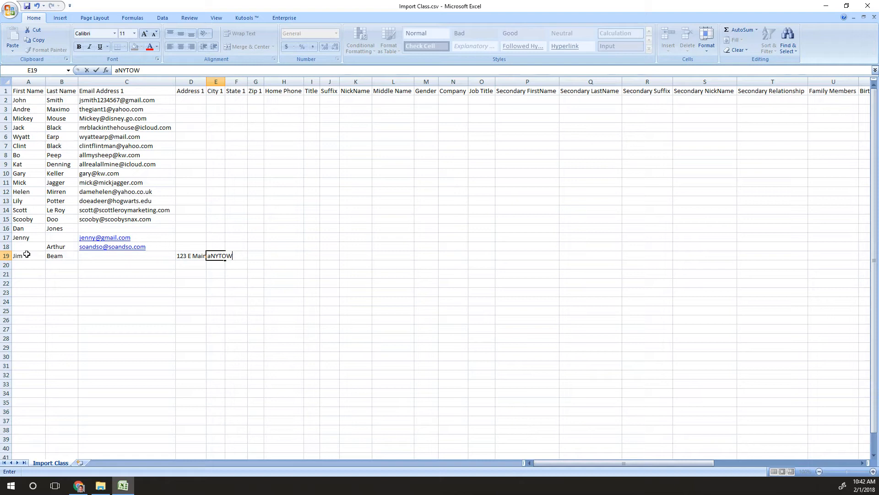
type("Anytown")
key("Tab")
type("VA")
key("Tab")
type("12345")
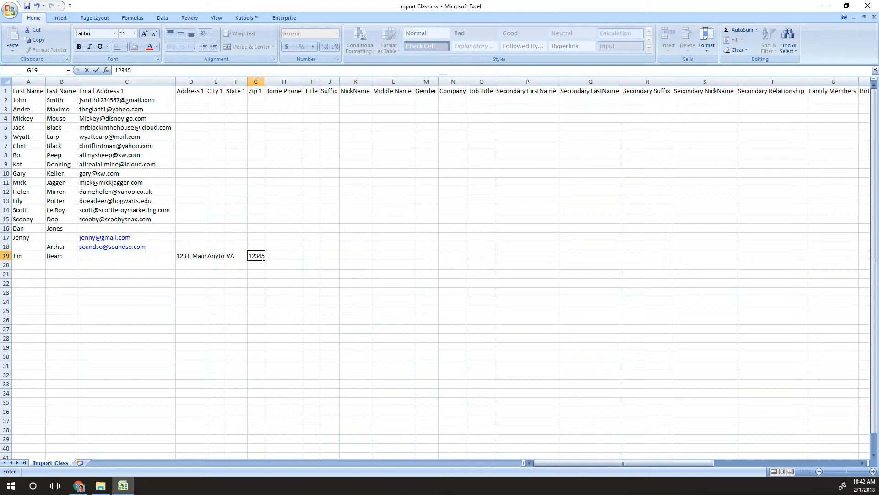
left_click(6, 255)
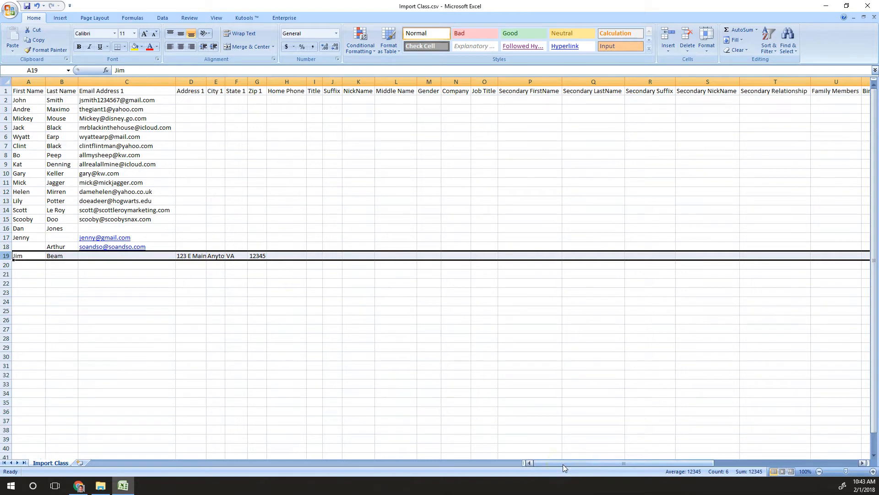
left_click(273, 256)
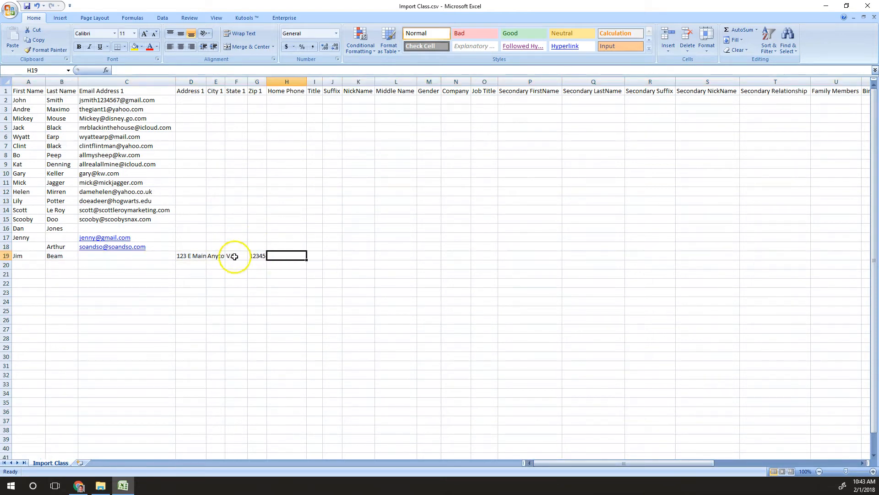
left_click(288, 82)
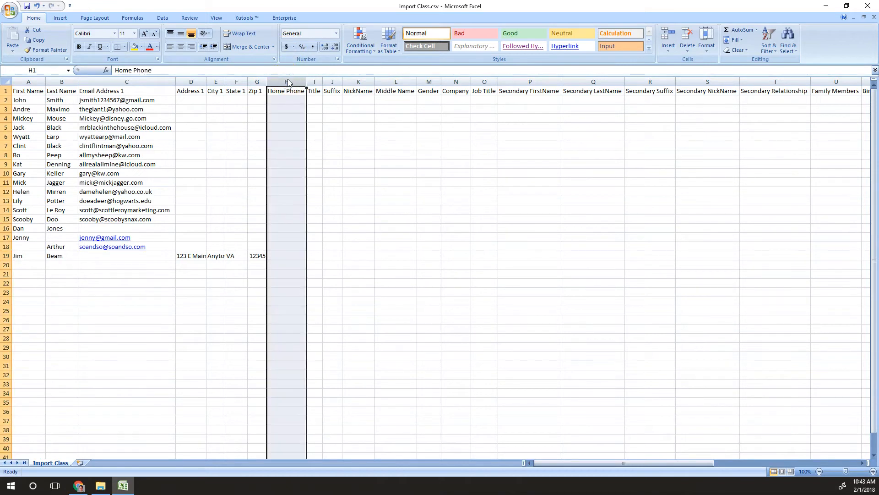
left_click_drag(191, 81, 257, 75)
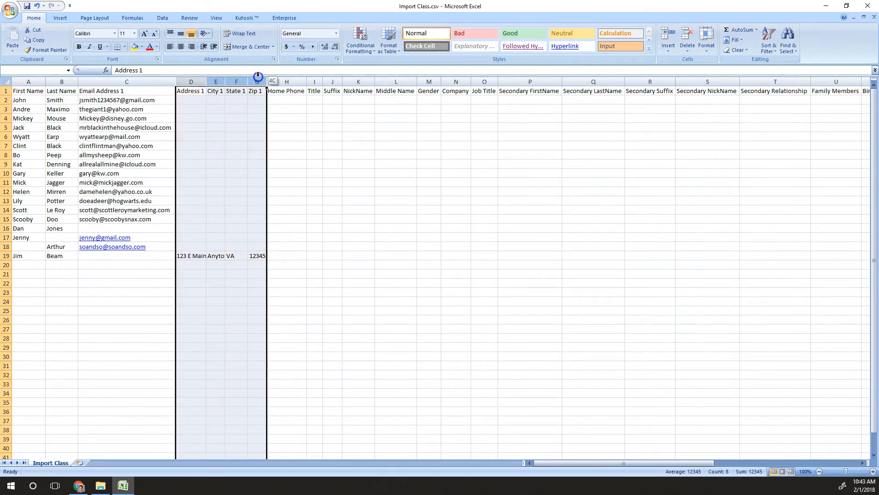
left_click(286, 82)
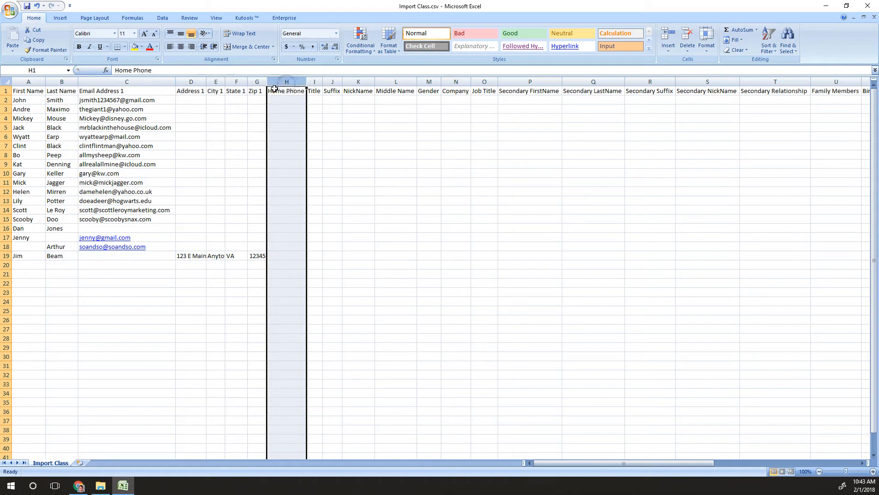
left_click(6, 258)
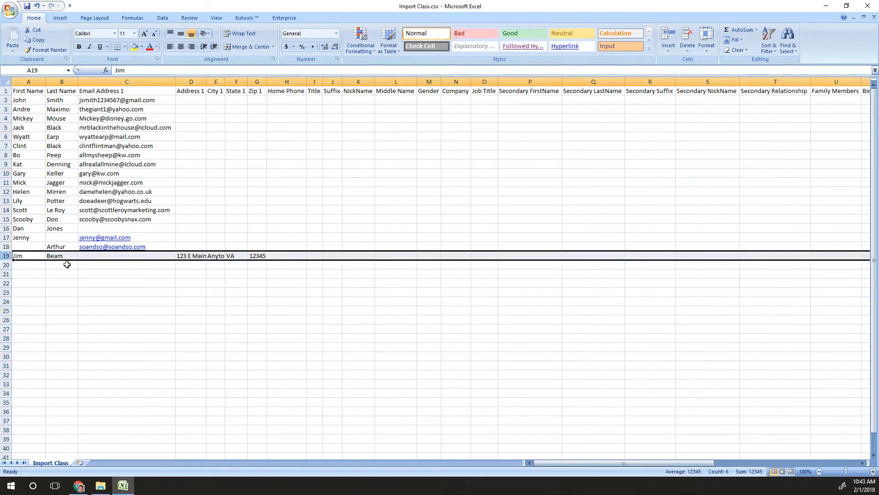
left_click_drag(614, 463, 699, 461)
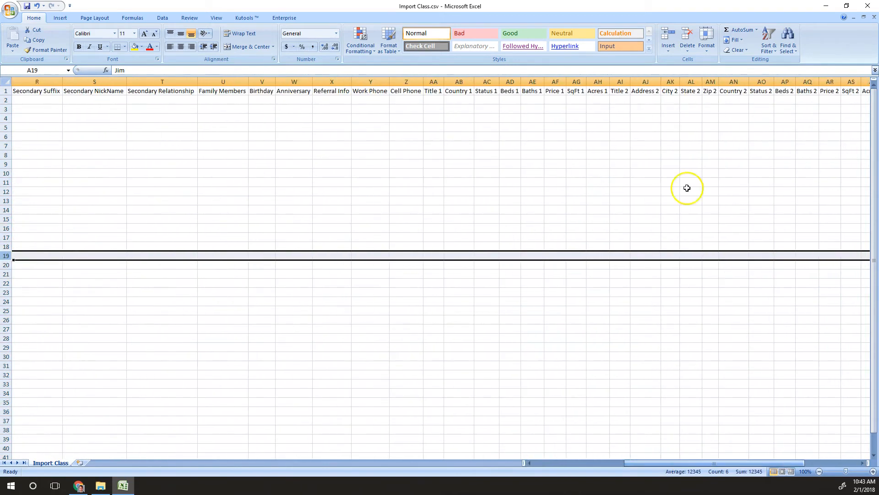
left_click(453, 82)
left_click_drag(691, 462, 738, 456)
left_click(80, 257)
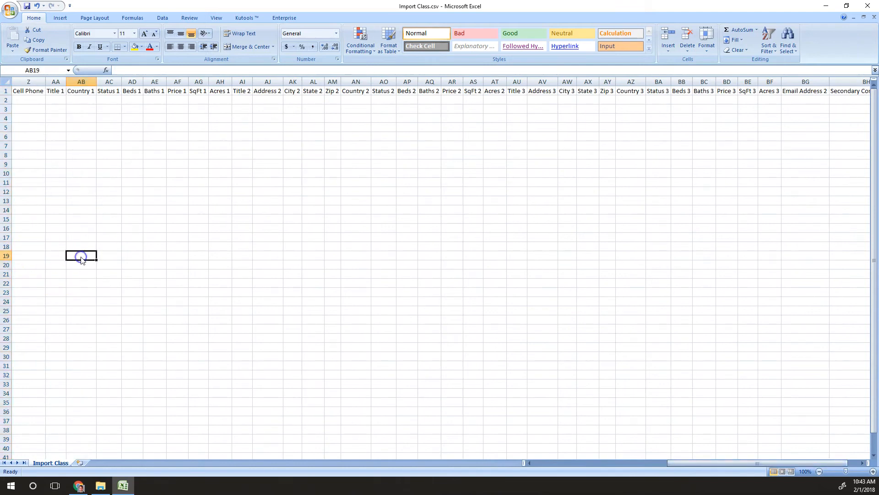
type("USA")
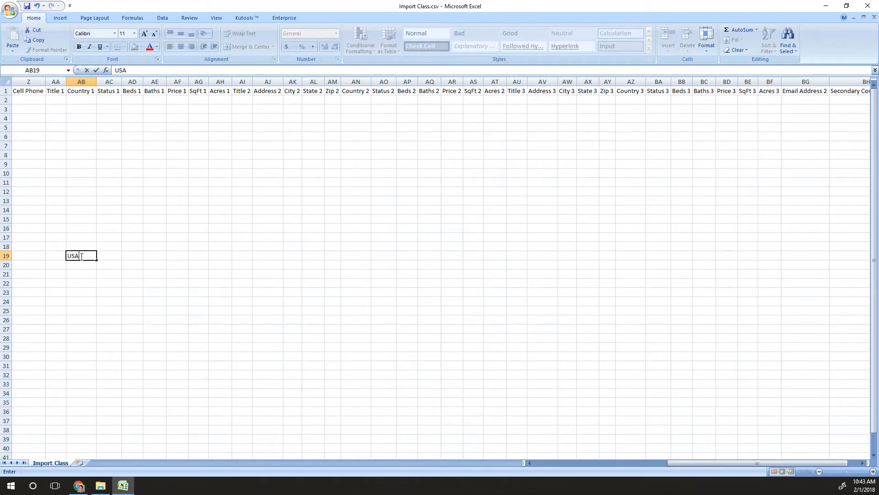
key("BackSpace")
key("BackSpace")
key("BackSpace")
type("CAN")
key("BackSpace")
key("BackSpace")
key("BackSpace")
type("UK")
key("BackSpace")
key("BackSpace")
left_click(6, 256)
left_click_drag(718, 463, 556, 463)
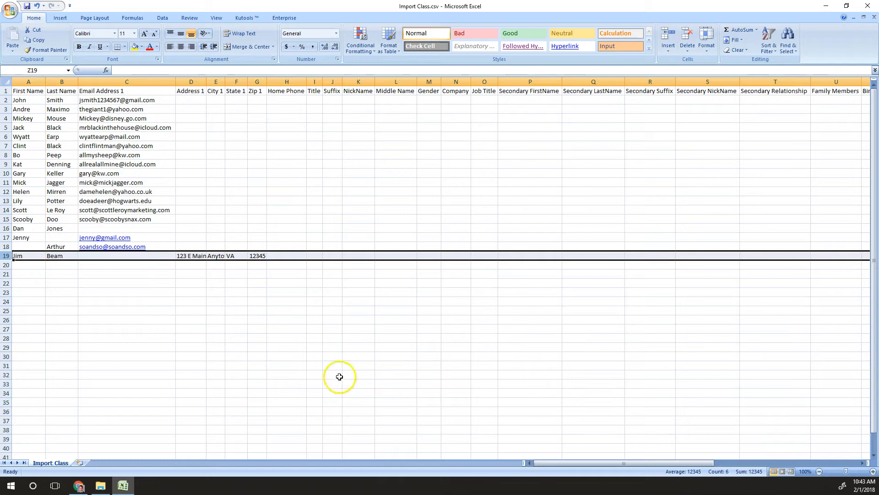
scroll(321, 280, "down", 1)
scroll(321, 277, "up", 1)
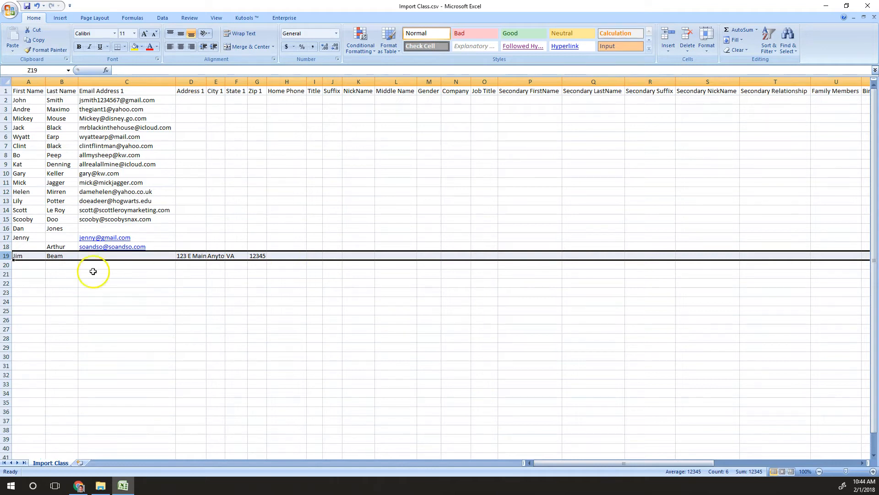
Enter the new contact's first name in A20 and last name in B20
left_click(28, 267)
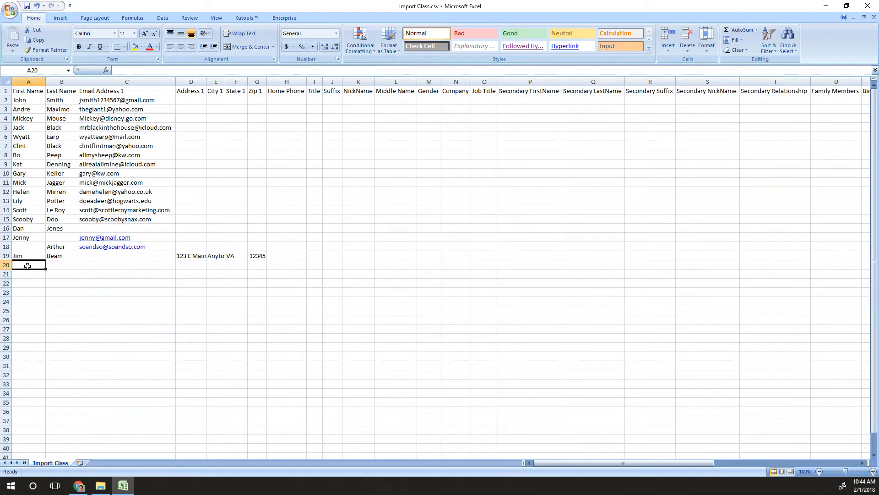
type("Gipetto")
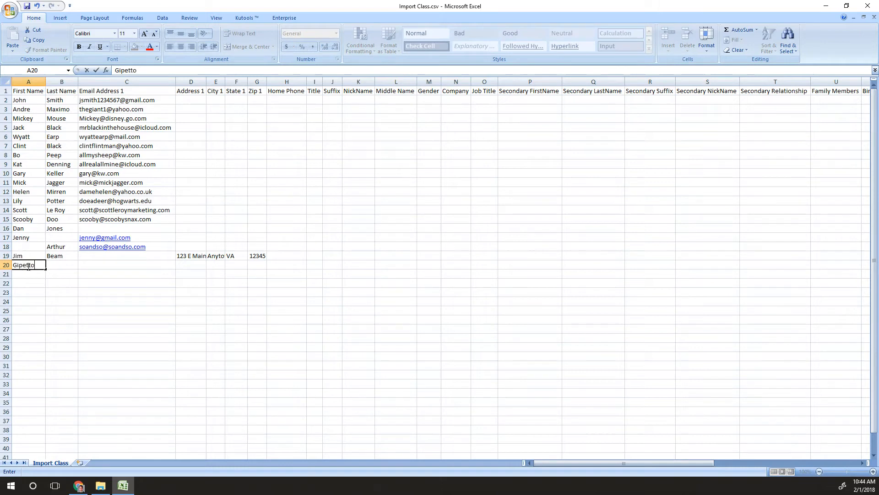
key("Tab")
type("Puppet")
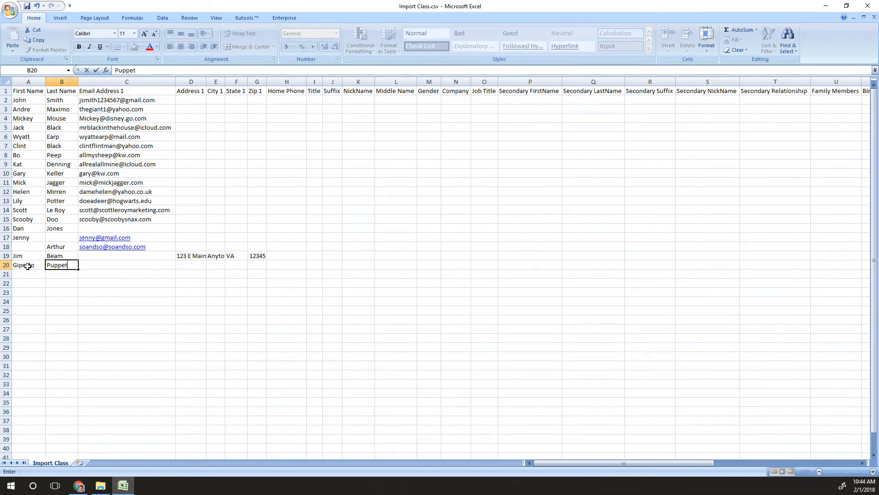
key("Tab")
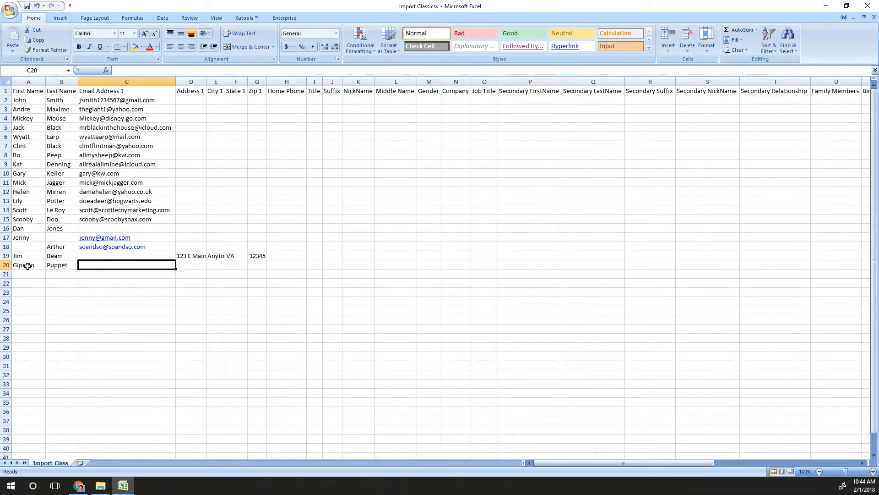
key("Tab")
key("Tab")
key("Tab")
key("Tab")
key("Tab")
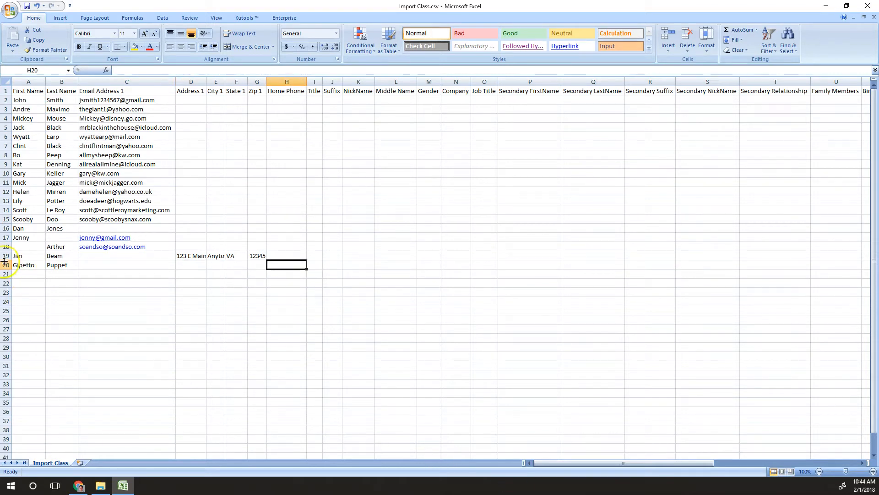
Enter the contact's cell phone number in the Cell Phone column of row 20
left_click(5, 264)
left_click_drag(569, 463, 629, 463)
left_click(655, 265)
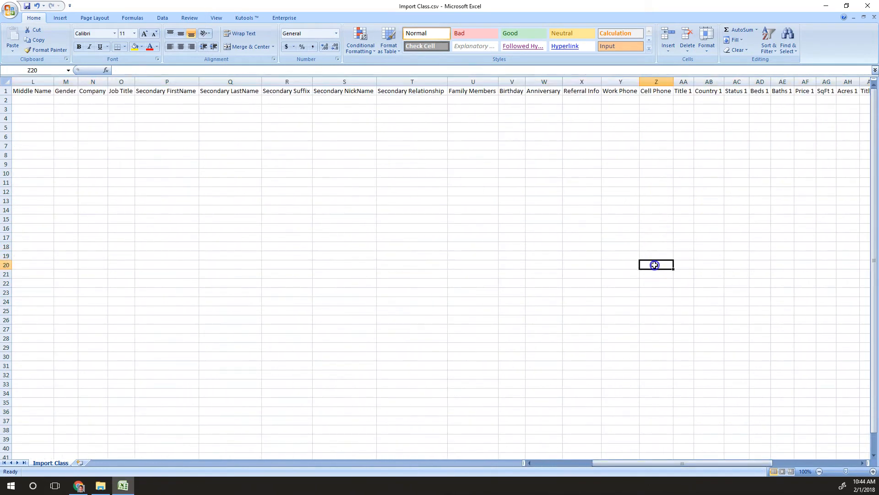
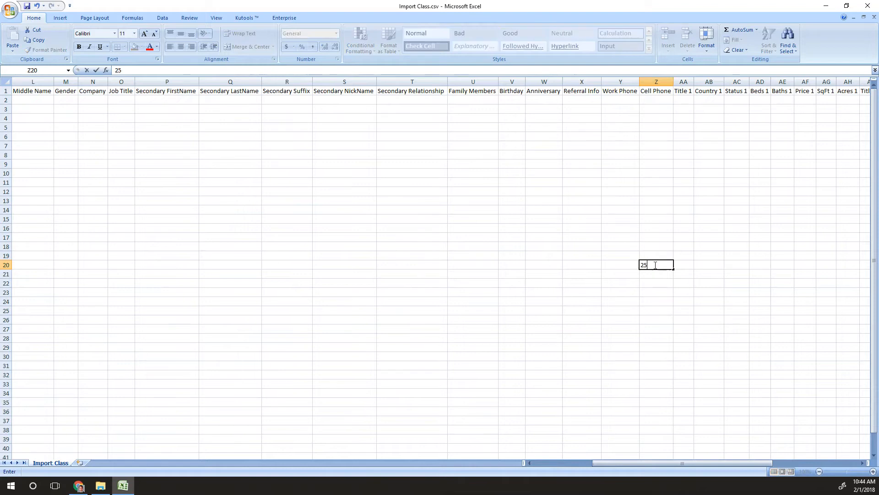
Enter the row 20 contact's work phone number in Y20, replacing the first entry
left_click(609, 265)
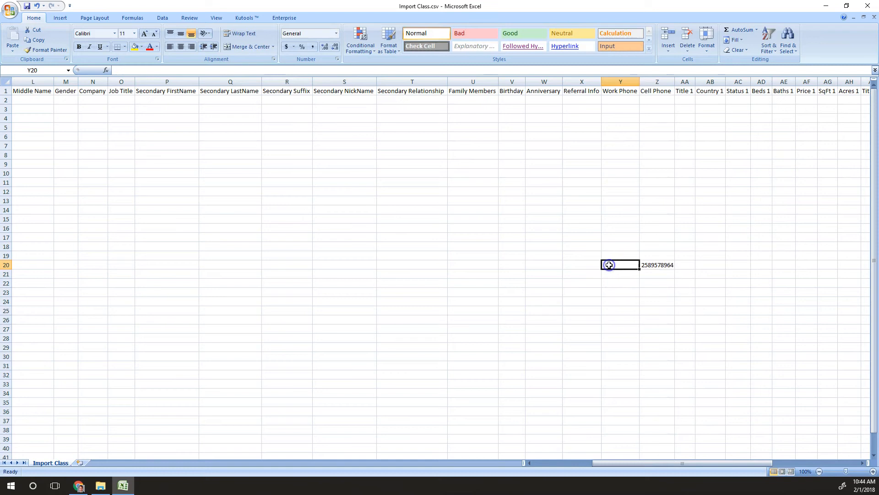
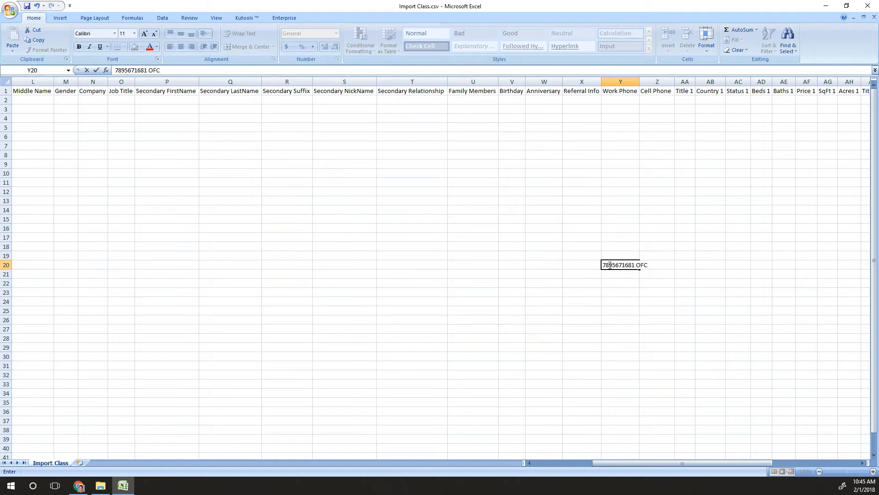
type("DIR")
key("BackSpace")
key("BackSpace")
key("BackSpace")
key("BackSpace")
key("Return")
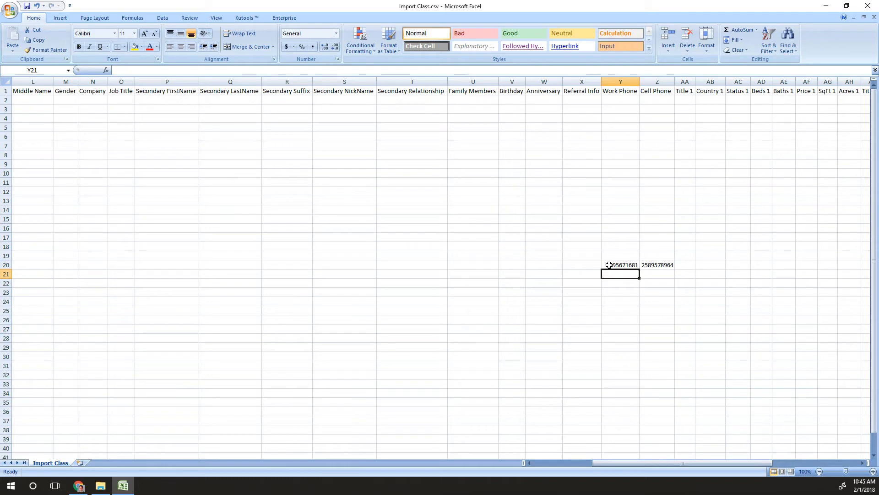
left_click(609, 265)
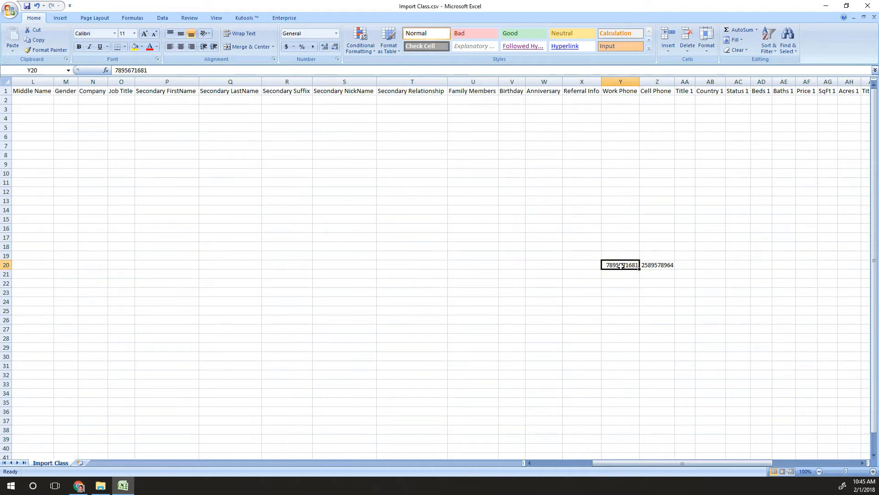
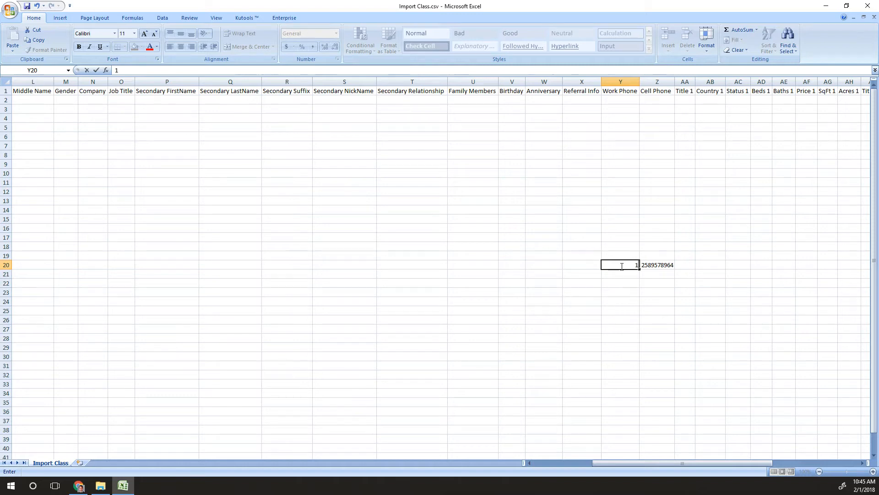
key("shift+Left")
Edit the work phone in the formula bar to wrap the area code in parentheses and add a dash
left_click(621, 266)
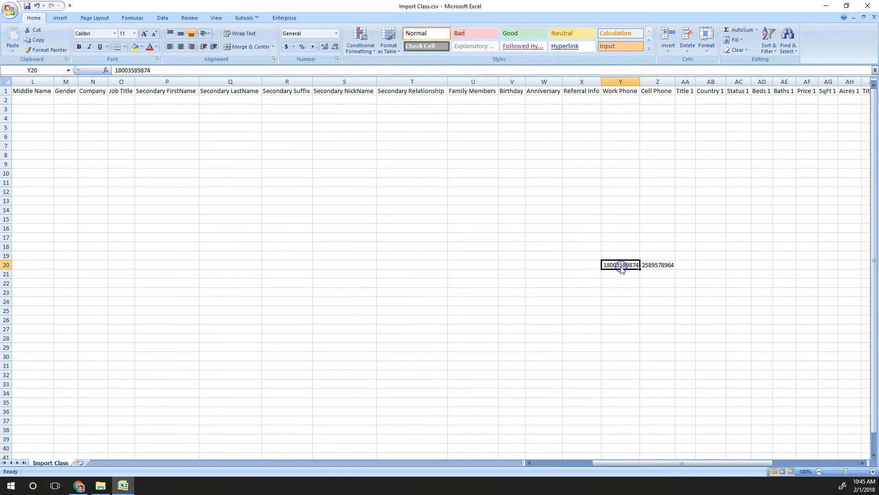
left_click(151, 70)
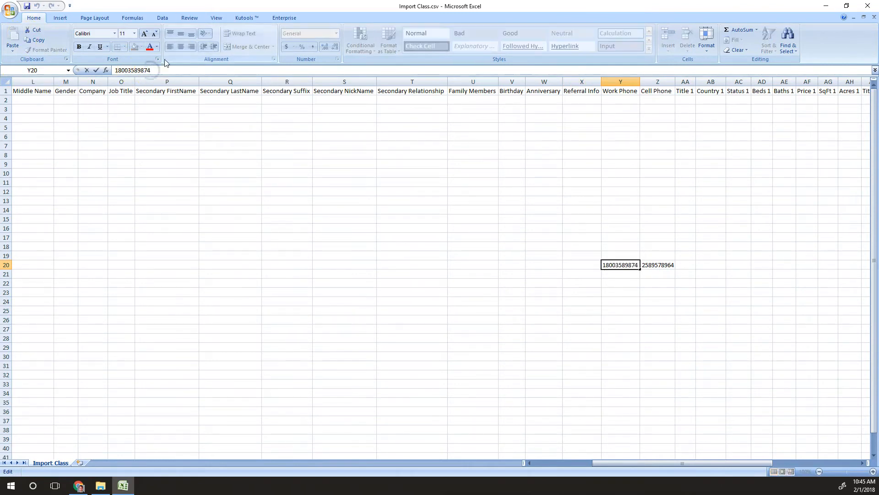
key("shift+Left")
key("shift+Left")
key("shift+Left")
key("shift+Left")
key("shift+Left")
key("shift+Left")
key("shift+Left")
key("shift+Left")
key("shift+Left")
key("shift+Left")
key("shift+Left")
key("Right")
type("(")
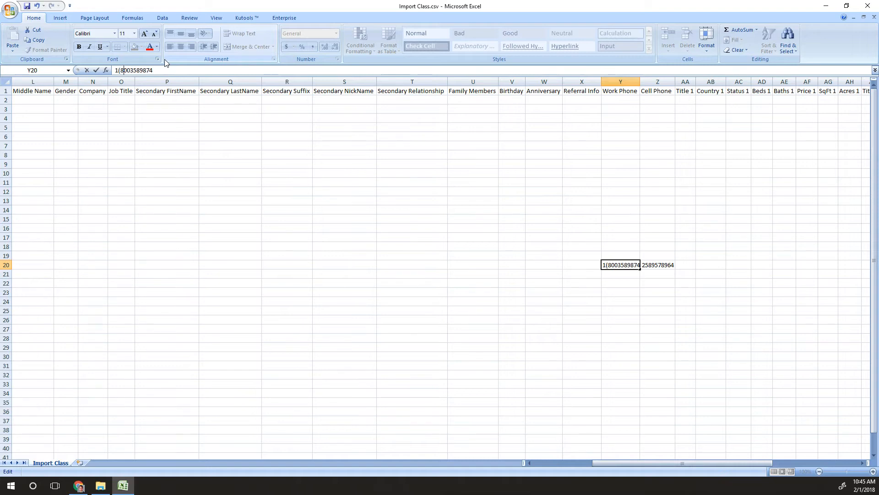
type(")")
type("-")
key("End")
key("shift+Left")
key("shift+Left")
key("shift+Left")
key("shift+Left")
key("shift+Left")
key("shift+Left")
key("shift+Left")
key("shift+Left")
key("shift+Left")
key("shift+Left")
key("shift+Left")
key("shift+Left")
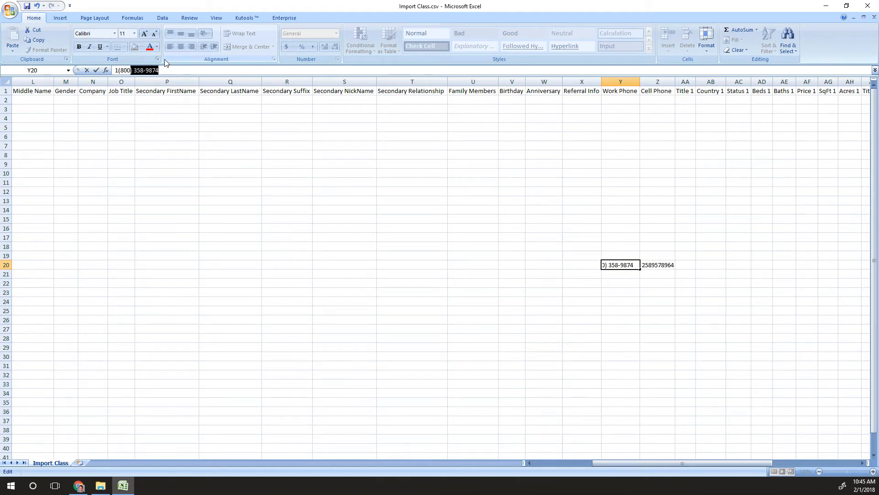
key("shift+Left")
key("shift+Left")
key("shift+Left")
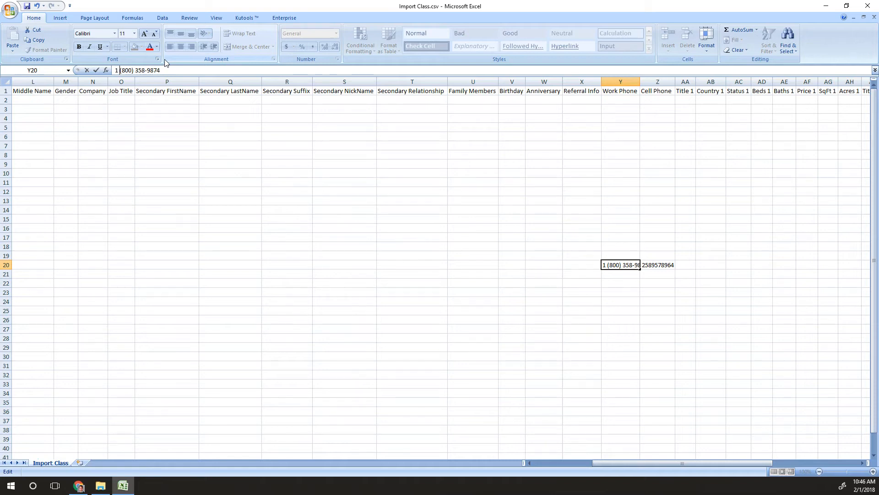
left_click_drag(27, 81, 48, 81)
left_click(456, 209)
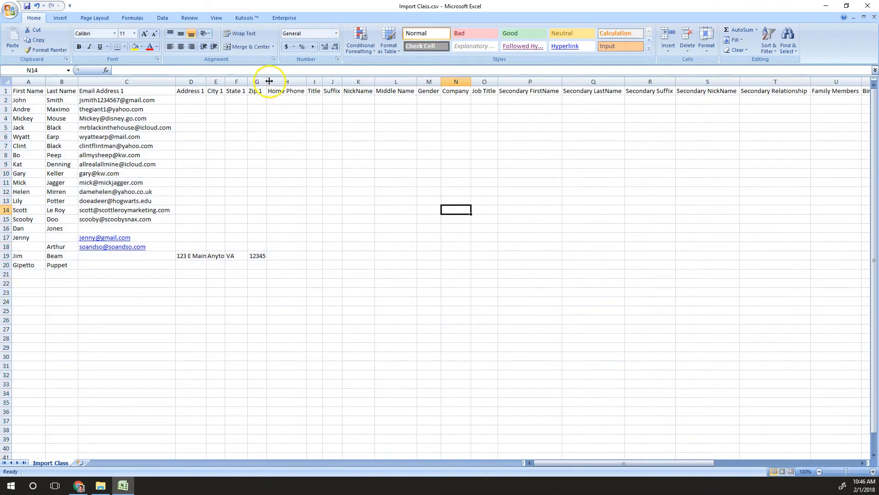
left_click(287, 82)
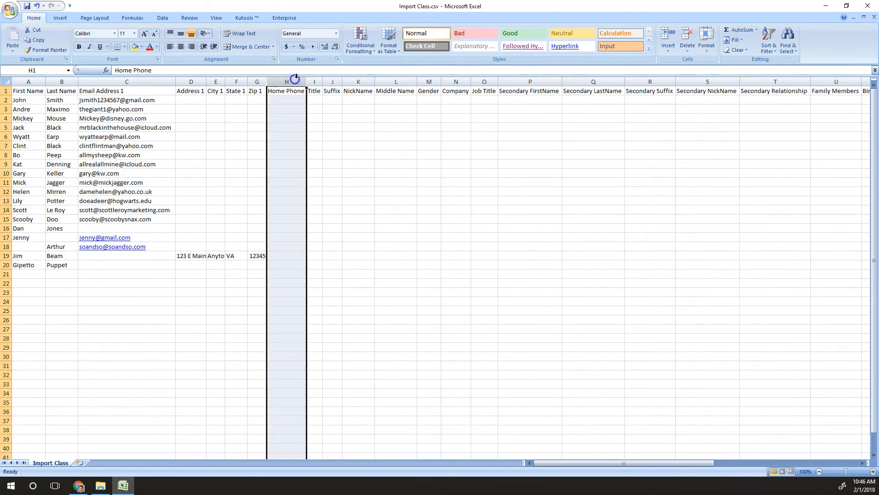
left_click(318, 81)
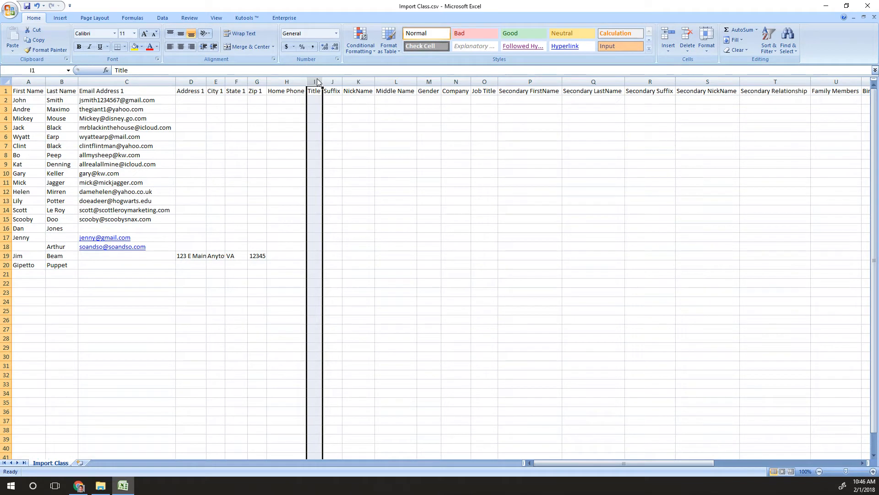
left_click(333, 81)
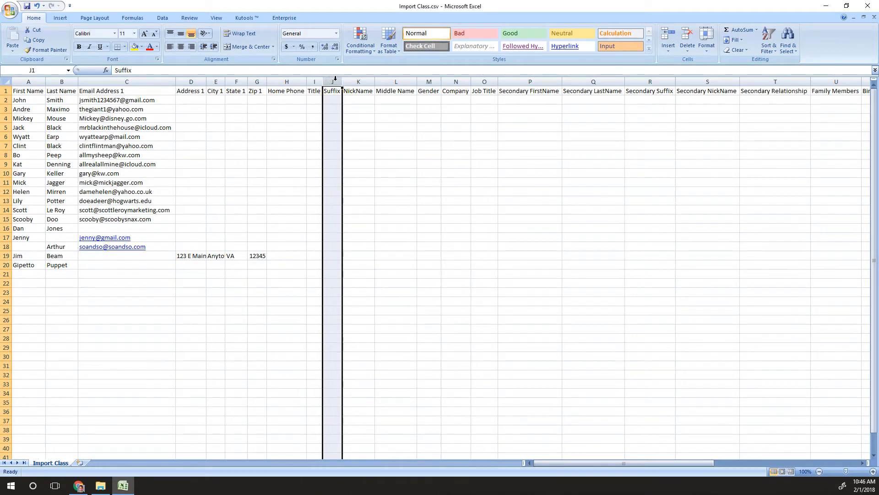
left_click(358, 82)
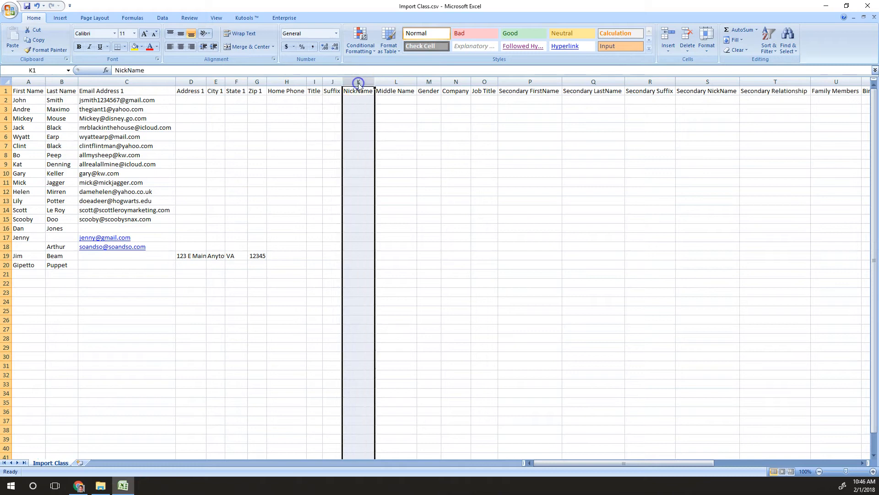
left_click(400, 82)
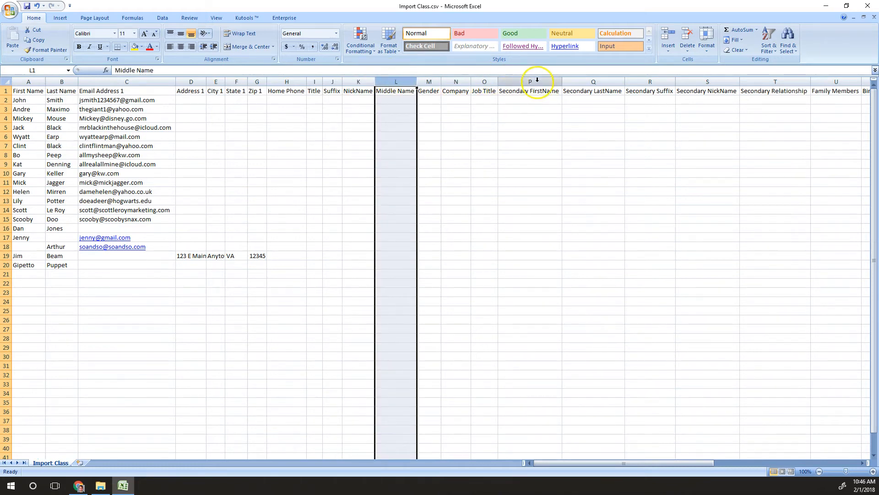
left_click_drag(530, 74, 772, 79)
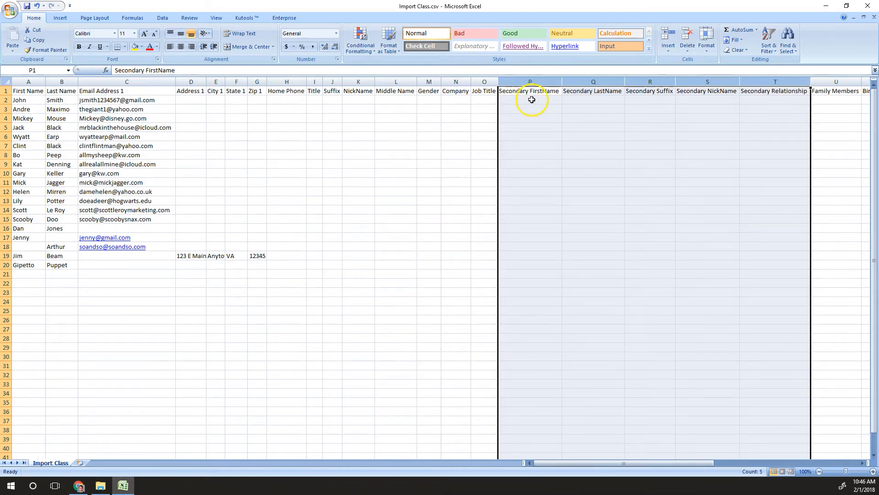
left_click(529, 100)
left_click(656, 103)
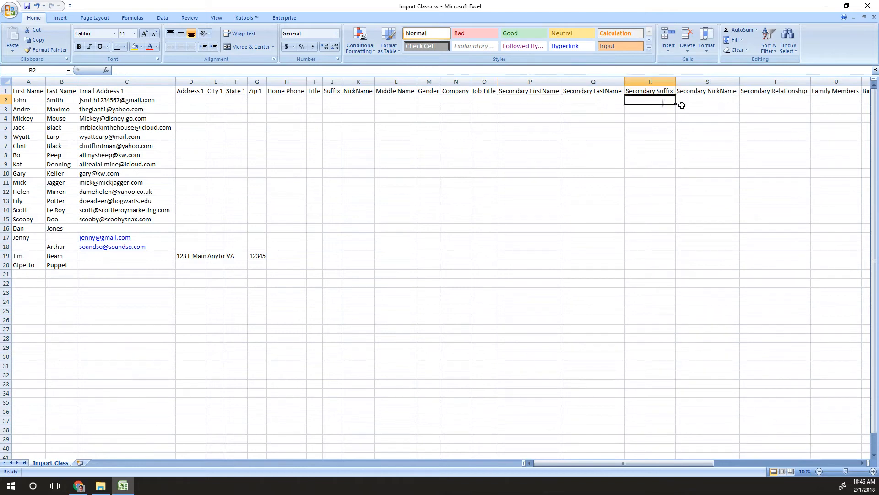
left_click(698, 102)
left_click(783, 100)
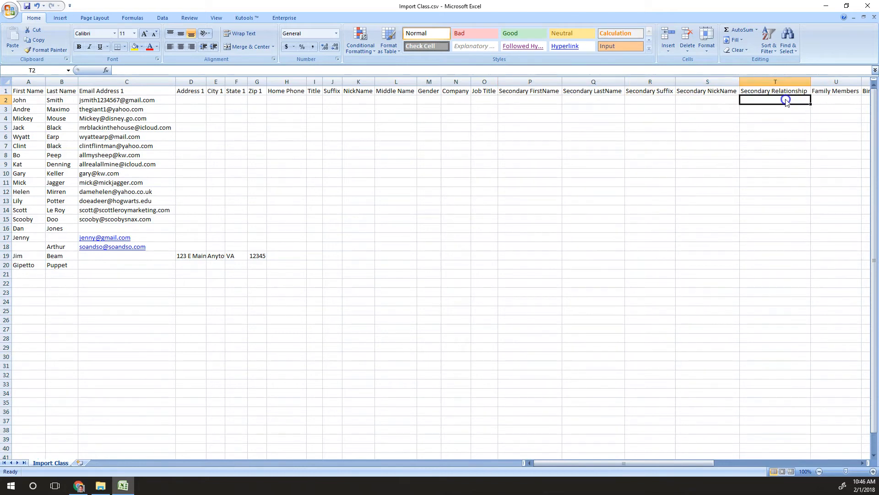
left_click_drag(550, 100, 596, 100)
left_click(766, 100)
left_click_drag(612, 462, 718, 466)
left_click(526, 81)
Review the Birthday, Anniversary, Referral Info, phone, Title 1 and Country 1 columns for empty cells
left_click(321, 81)
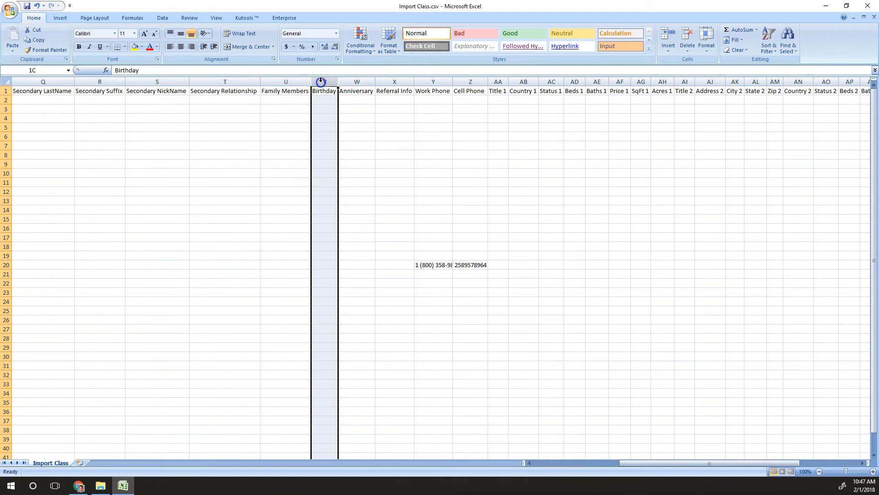
left_click(365, 80)
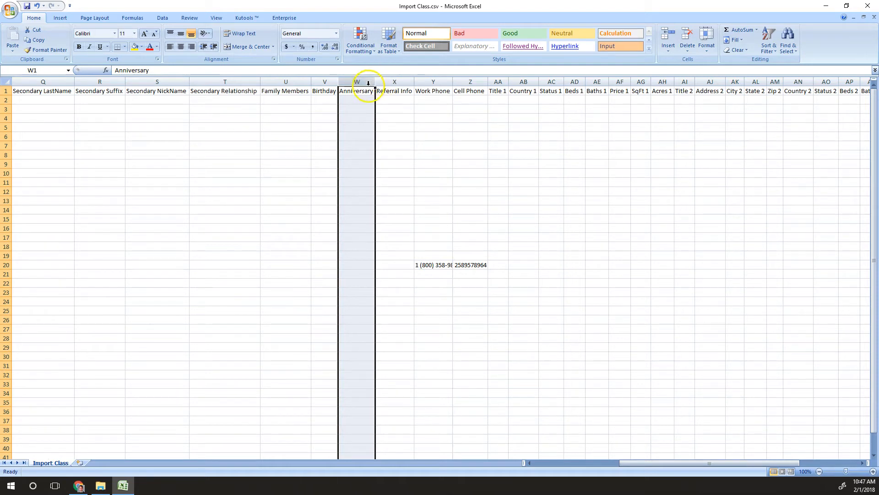
left_click(396, 82)
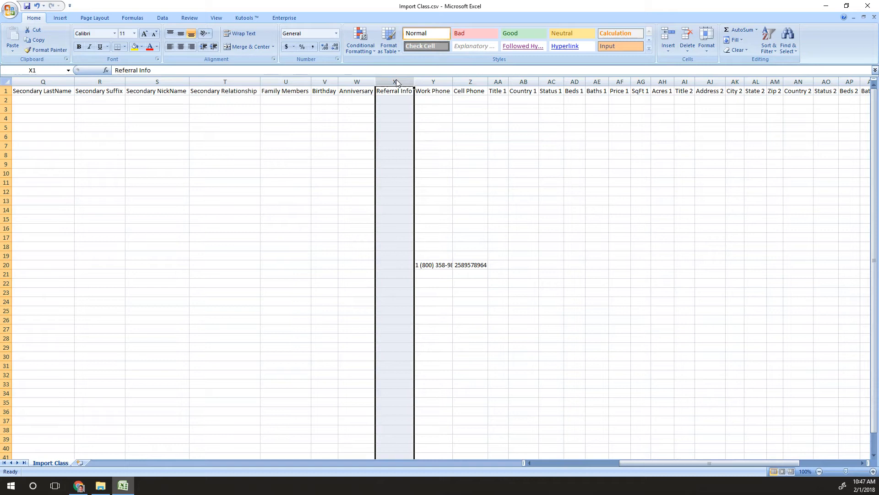
left_click_drag(394, 100, 395, 125)
left_click(395, 153)
left_click(397, 196)
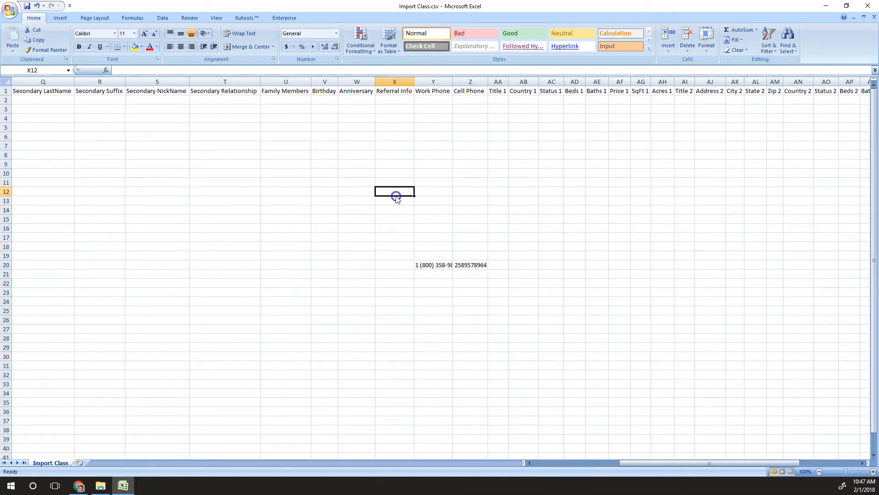
left_click_drag(435, 81, 486, 82)
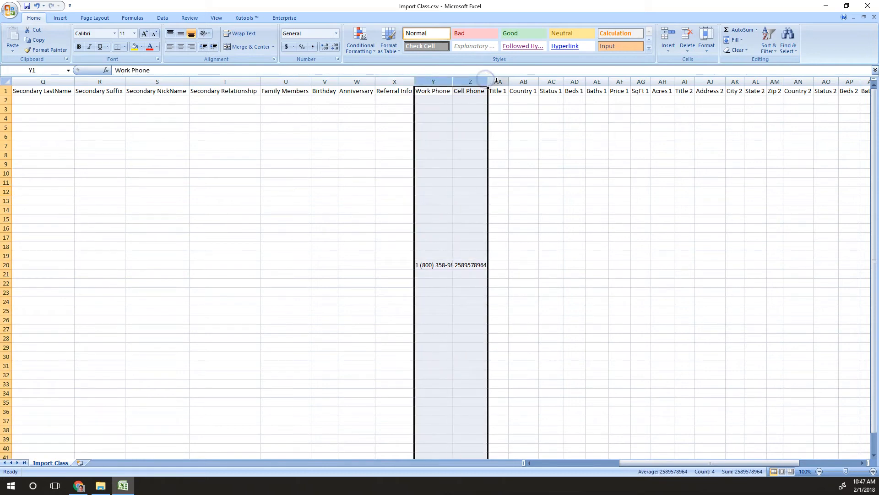
left_click(497, 81)
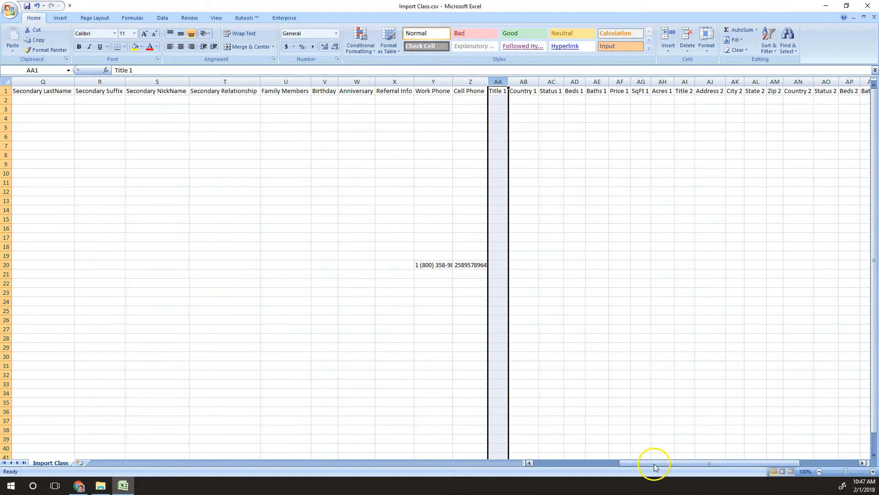
left_click_drag(653, 463, 521, 474)
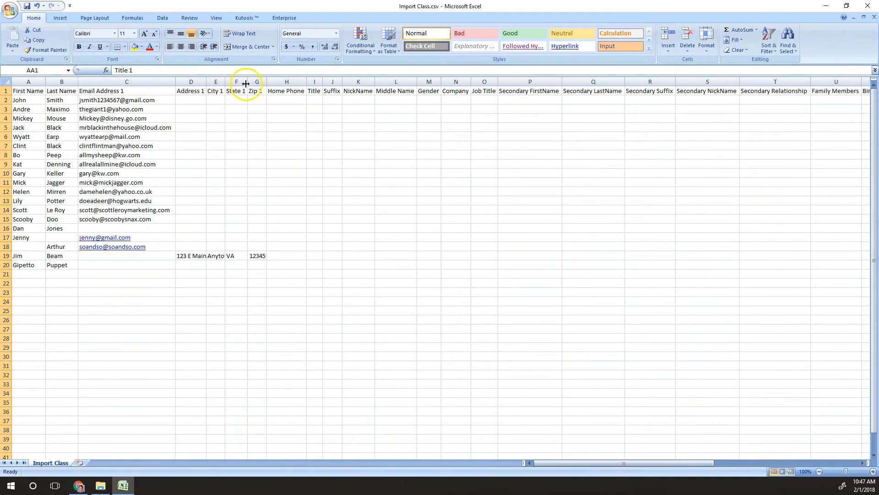
left_click_drag(649, 464, 740, 449)
left_click(501, 101)
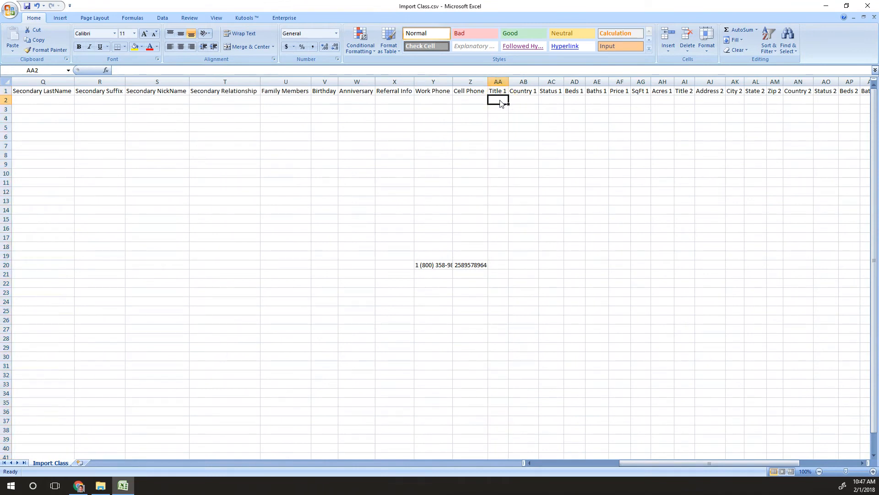
left_click(524, 82)
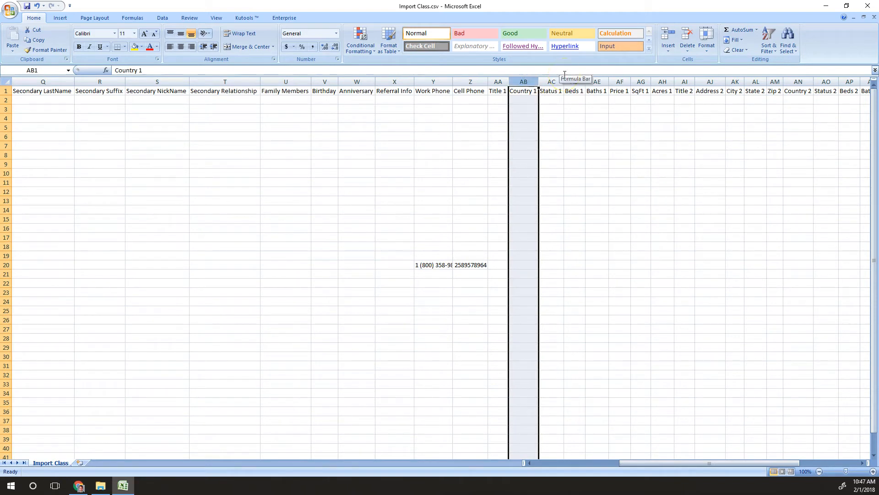
left_click(657, 455)
mouse_move(658, 462)
left_mouse_down()
mouse_move(573, 464)
mouse_move(645, 463)
left_mouse_up()
Enter USA as Country 1 for the row 19 contact
left_click(6, 258)
left_click(610, 255)
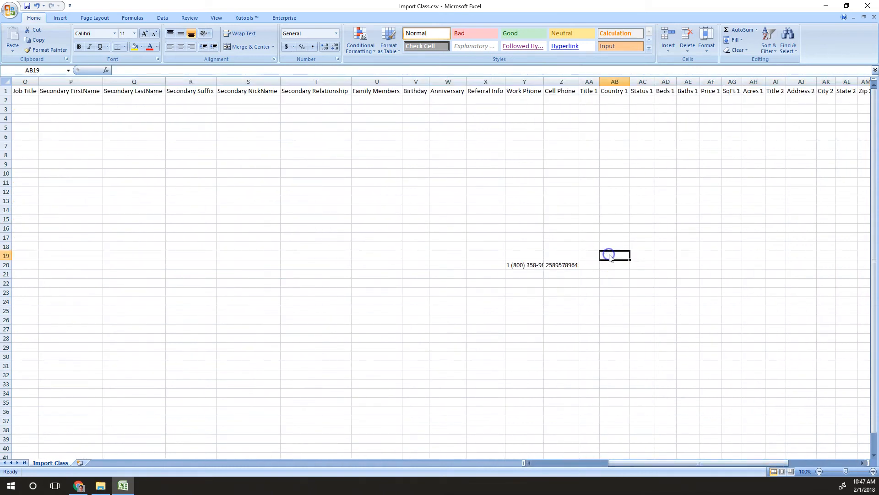
type("USA")
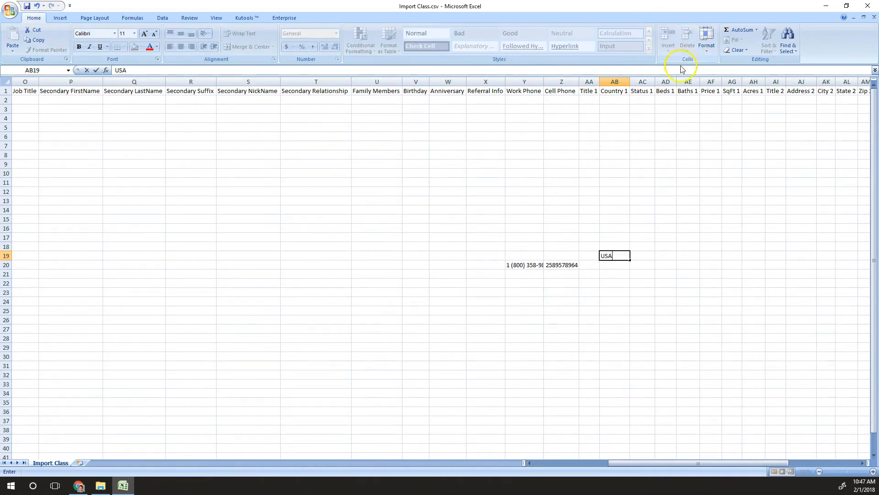
left_click(637, 82)
left_click_drag(653, 463, 693, 465)
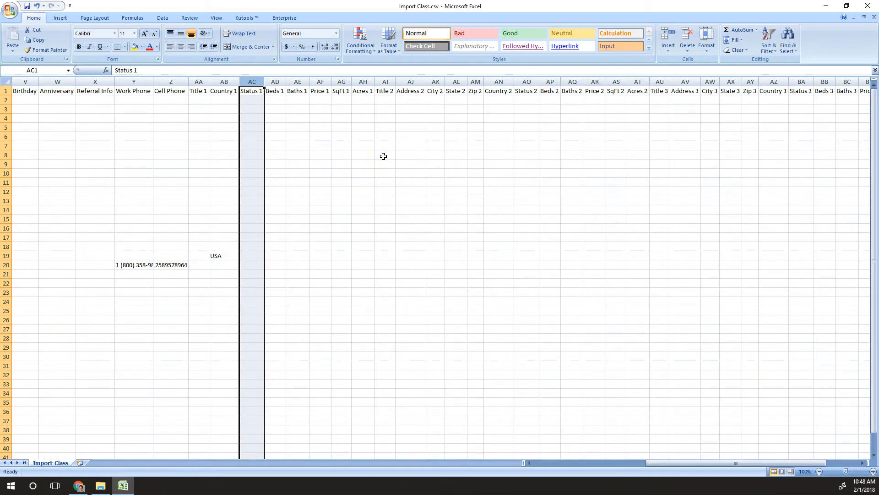
left_click_drag(276, 82, 363, 82)
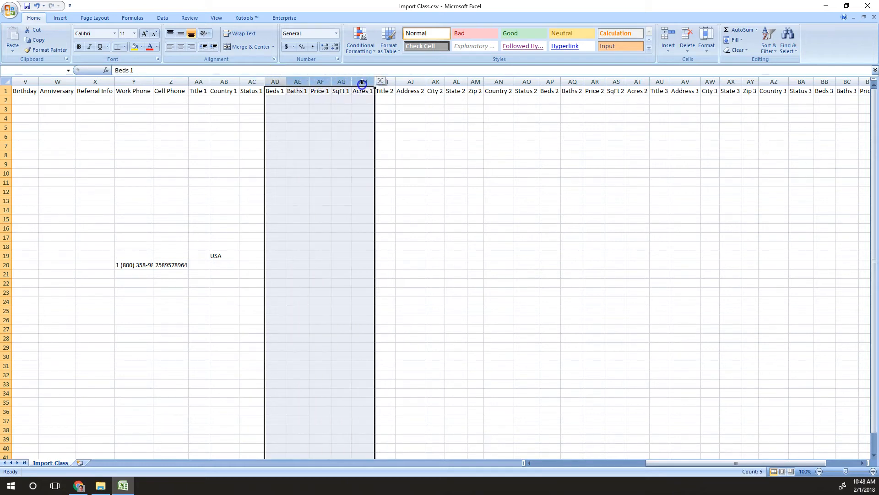
left_click(385, 82)
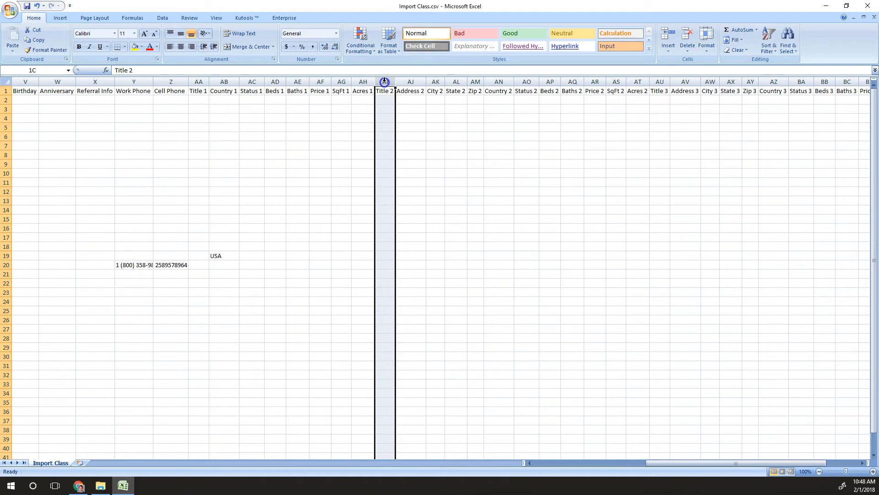
left_click_drag(385, 82, 708, 110)
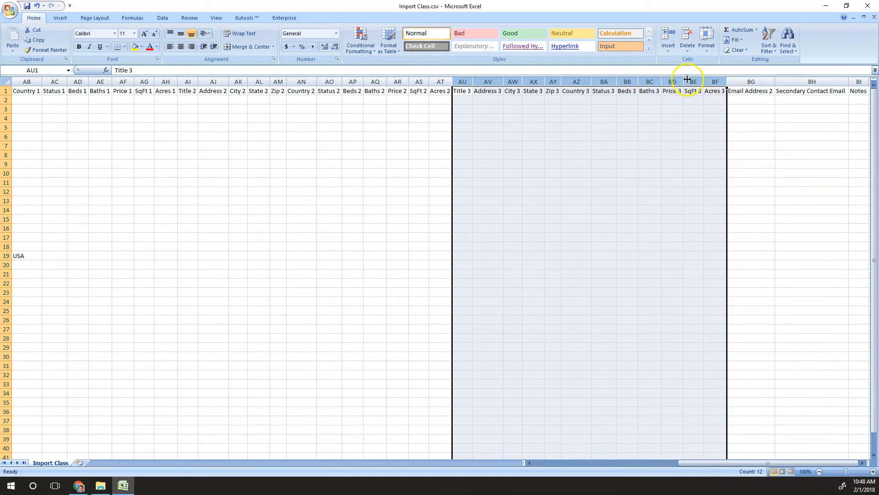
left_click(716, 118)
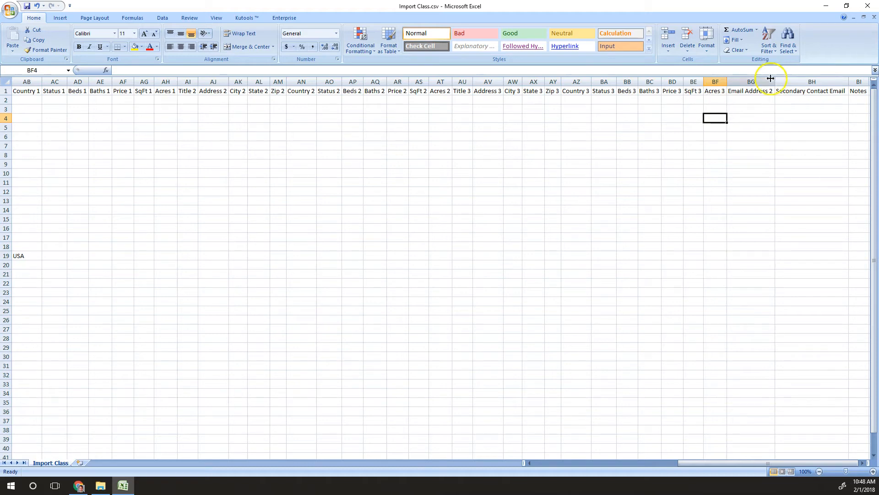
left_click(752, 81)
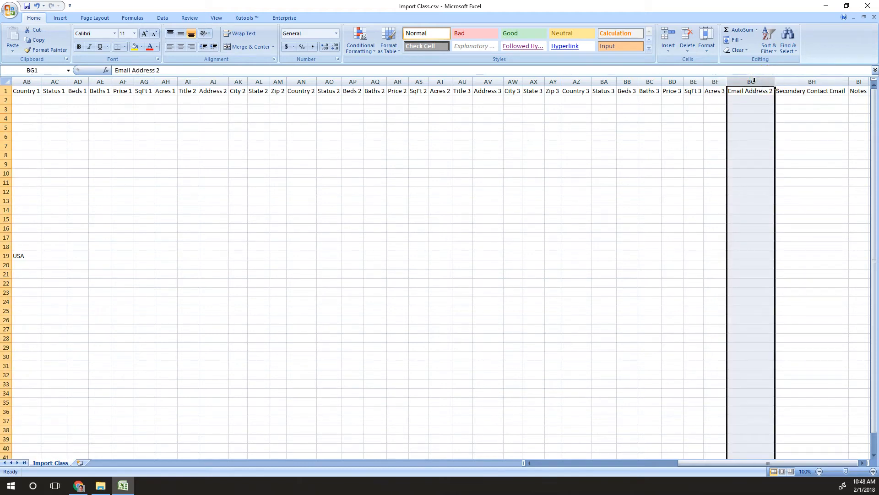
left_click(802, 82)
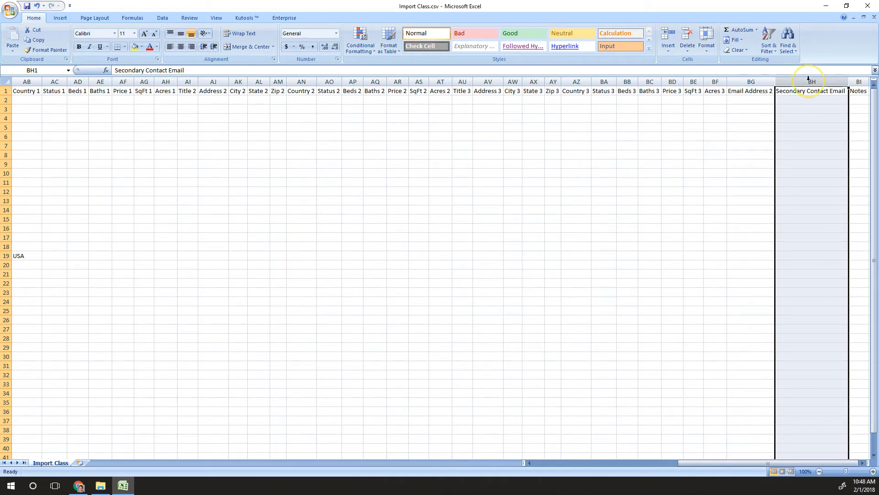
left_click(856, 81)
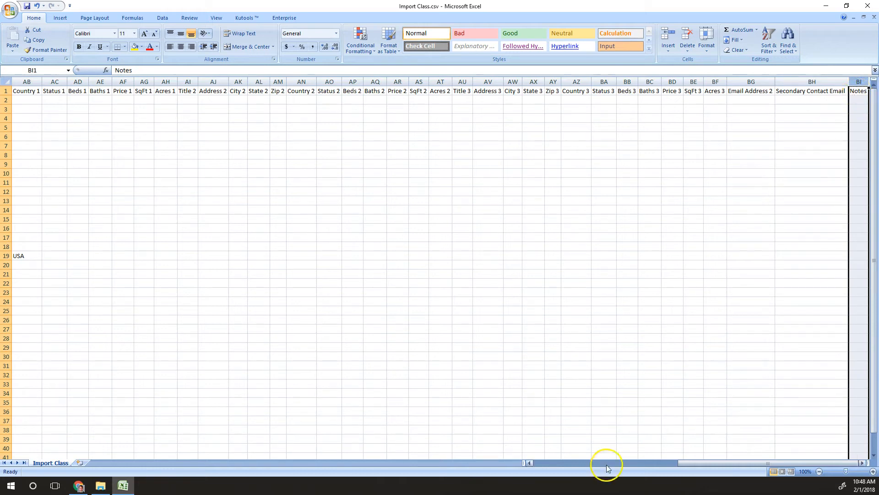
left_click_drag(748, 463, 604, 464)
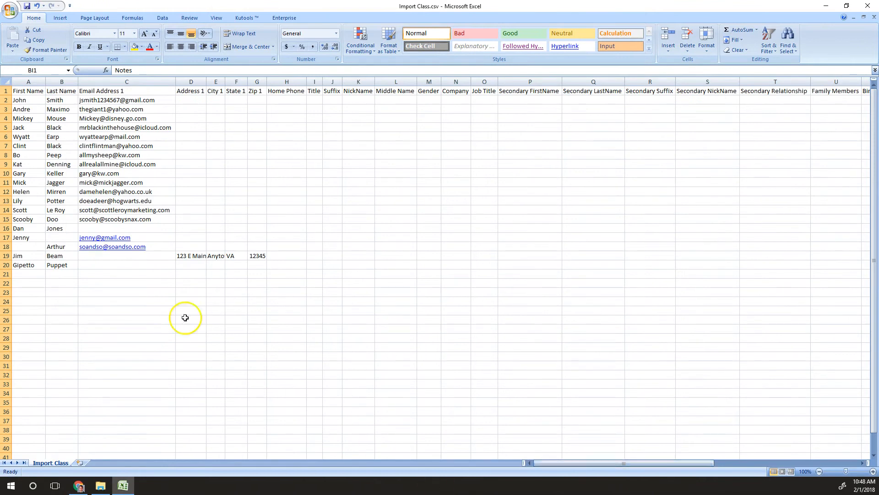
Save the contact file, keeping it in CSV format
left_click(183, 164)
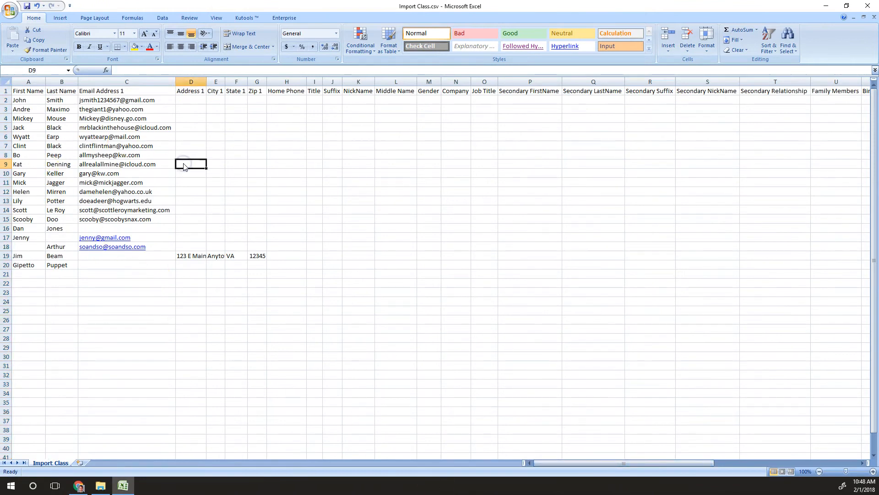
key("ctrl+s")
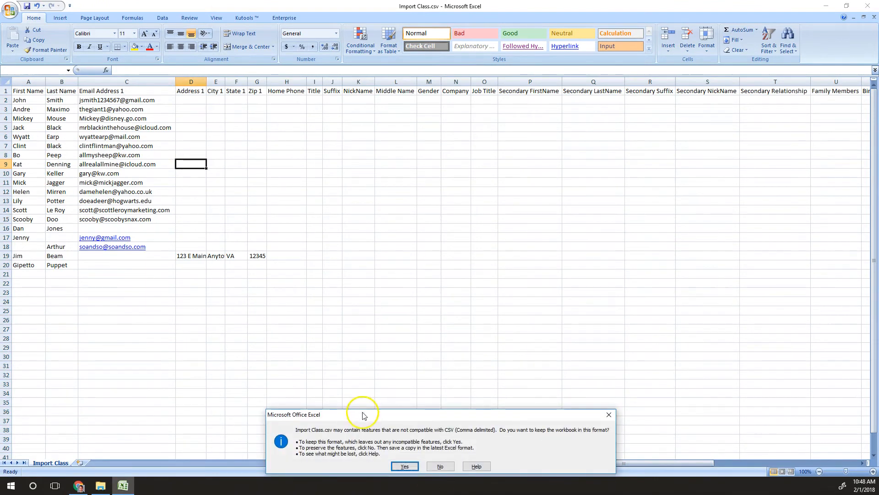
left_click_drag(363, 414, 354, 232)
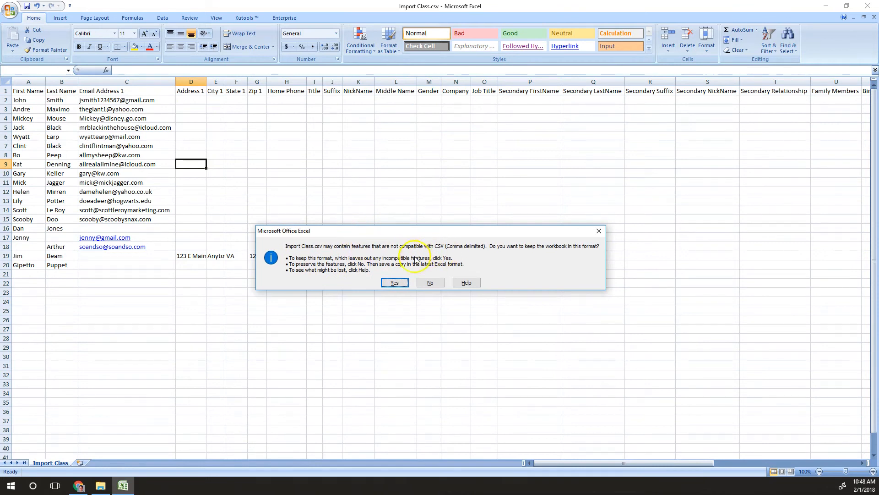
left_click(395, 282)
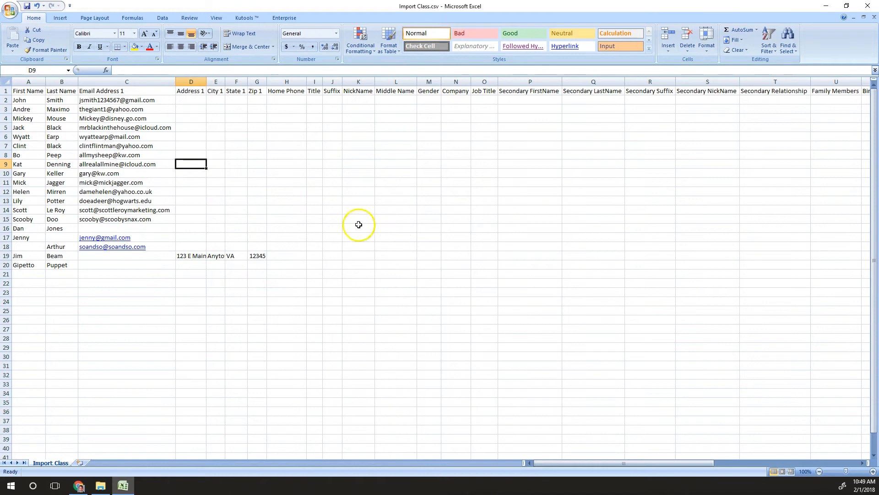
Check the header row, then minimize Excel to bring back the eEdge import page
left_click(826, 5)
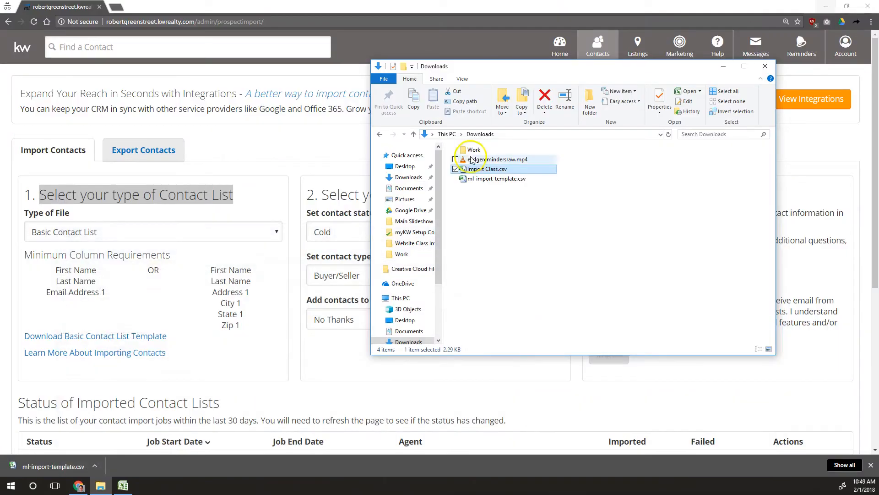
left_click(123, 485)
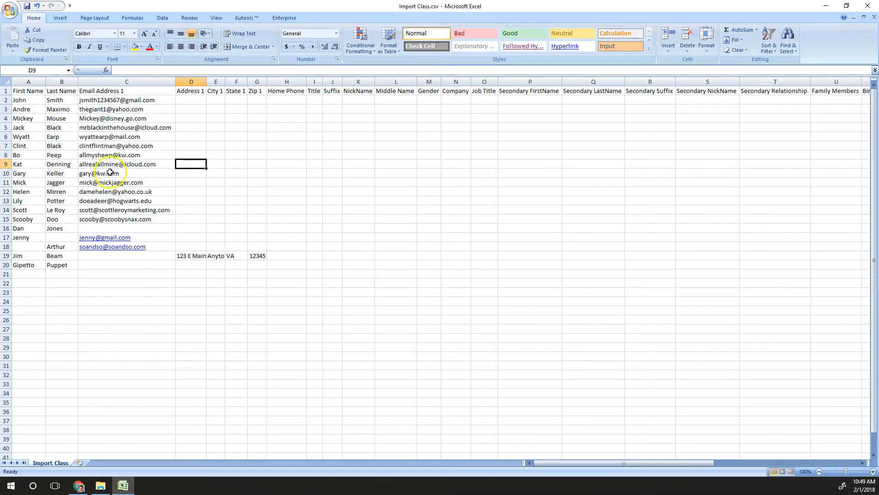
left_click(5, 94)
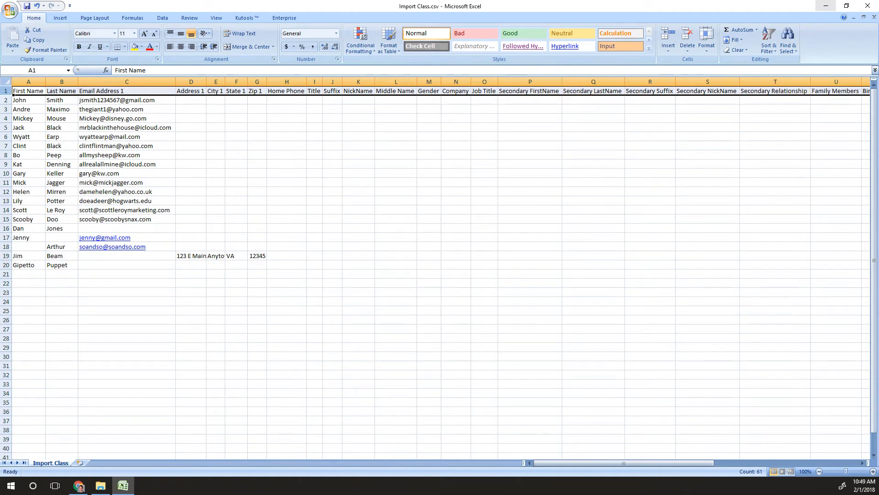
left_click(826, 5)
left_click(303, 154)
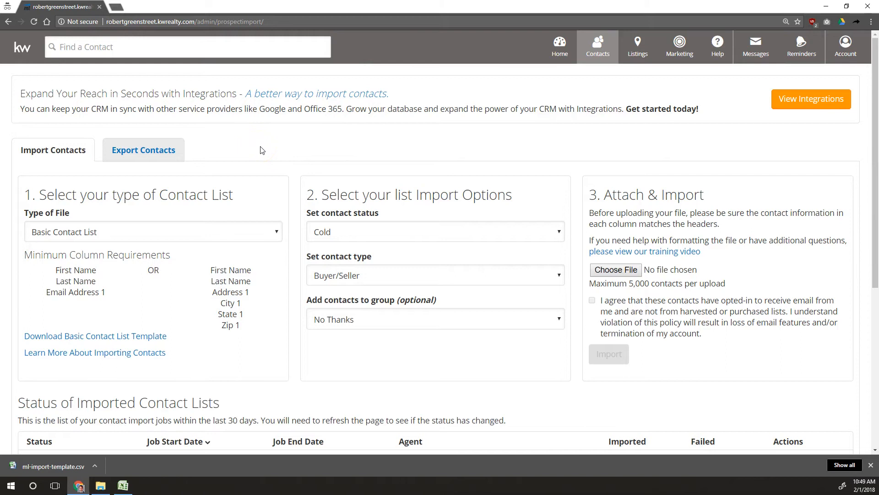
Review the status (Cold), type (Buyer/Seller) and existing group options without changing them
scroll(262, 151, "down", 2)
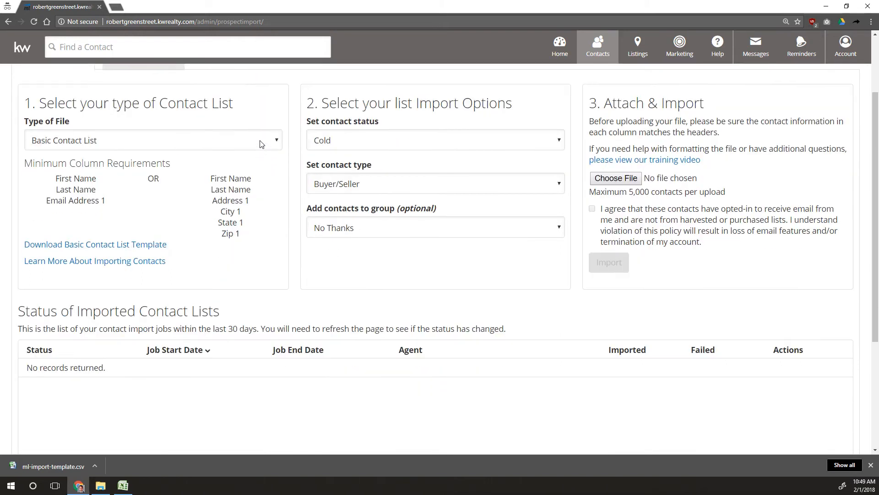
left_click(347, 136)
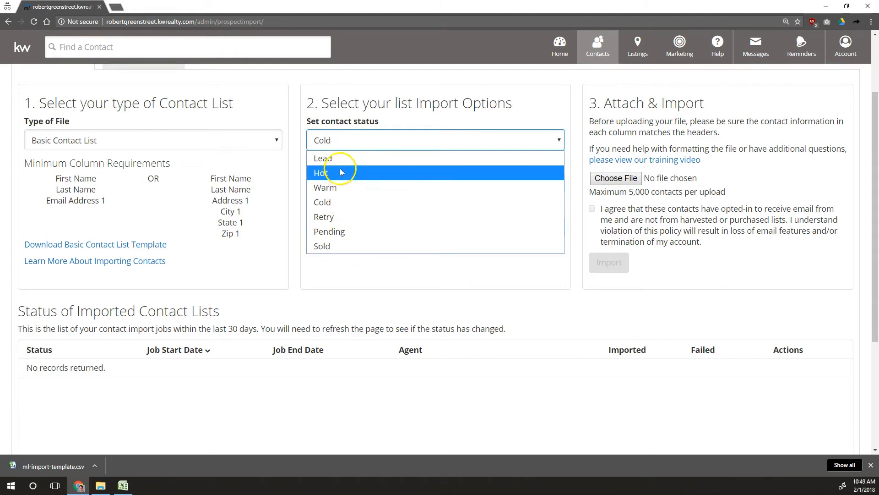
left_click(360, 123)
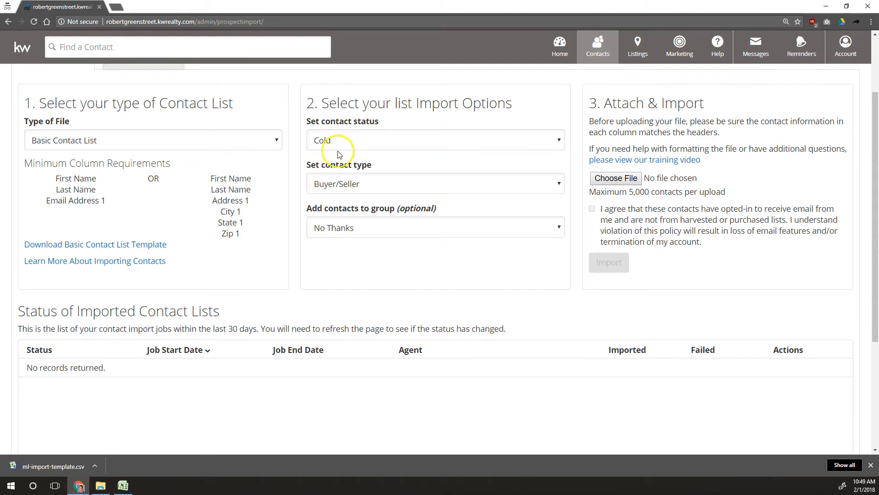
left_click(343, 184)
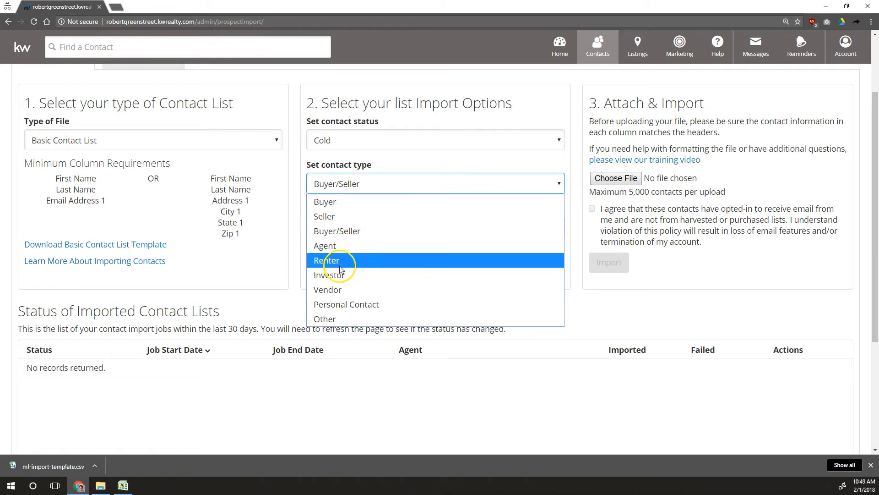
left_click(408, 165)
left_click(362, 226)
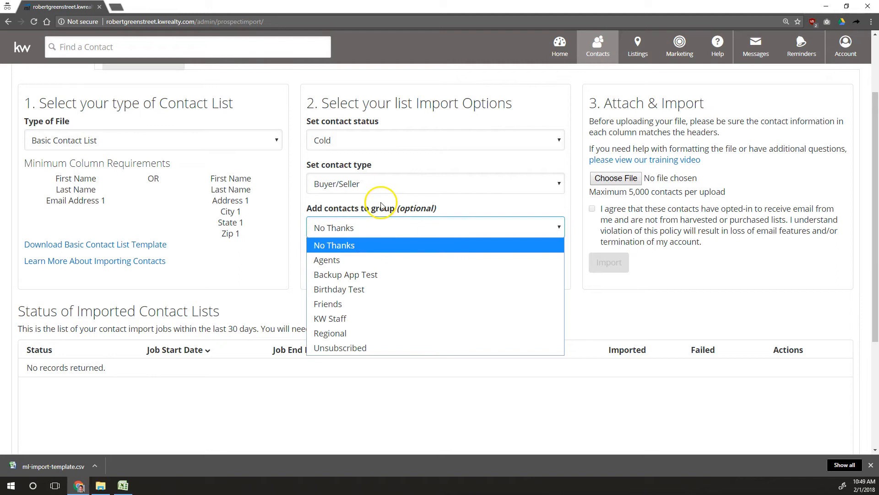
left_click(598, 46)
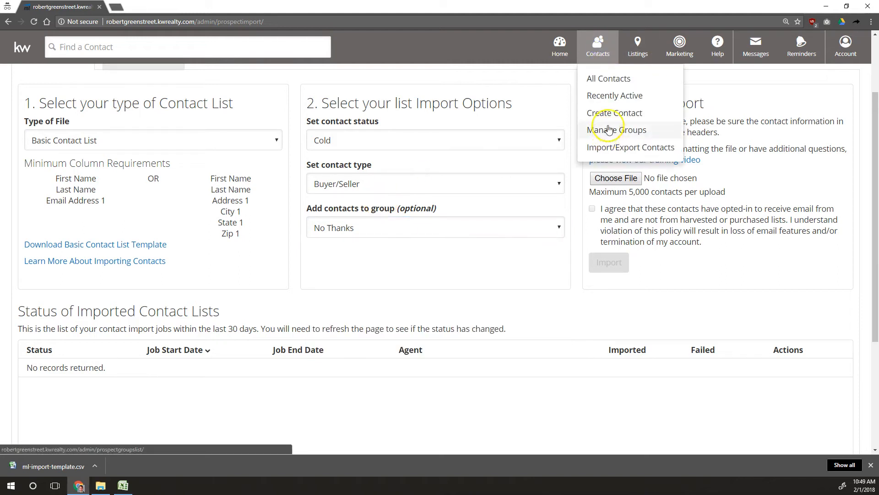
Create a new contact group named 'Import Class'
left_click(609, 130)
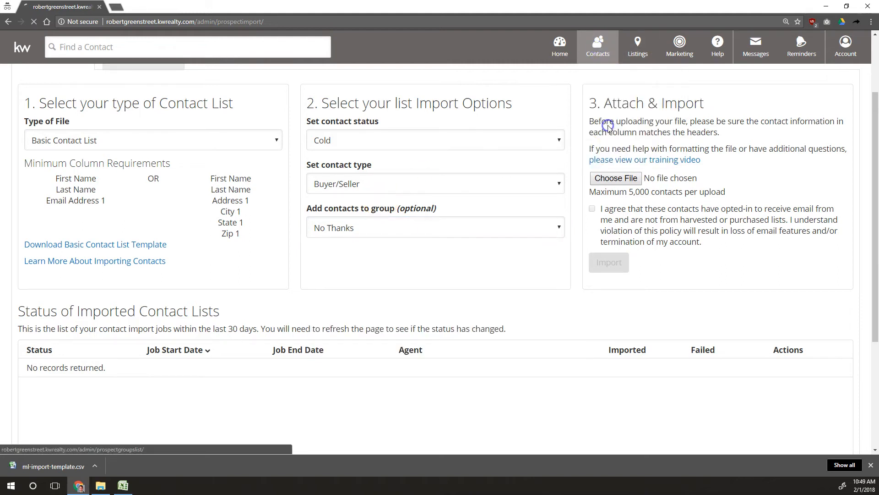
left_click(799, 97)
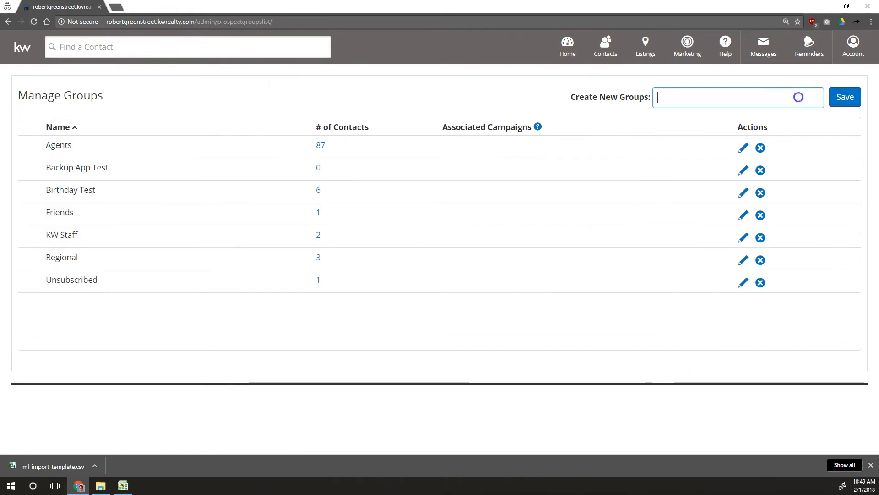
type("Import Class")
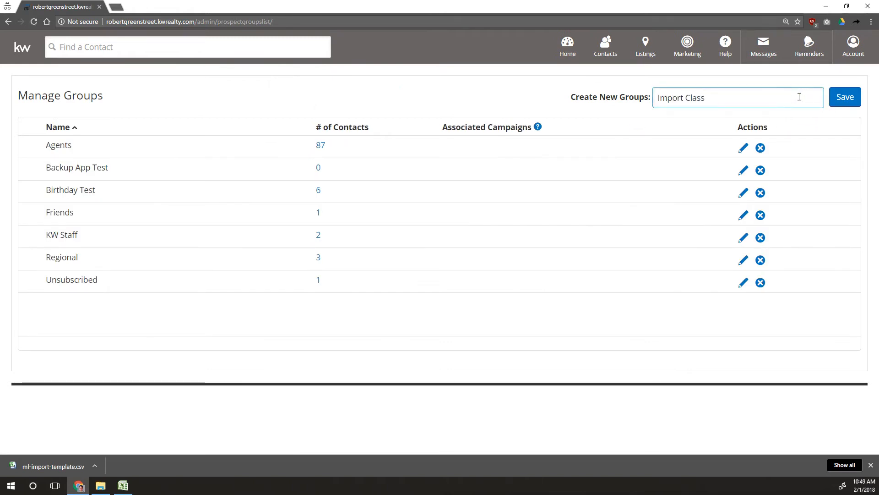
key("Return")
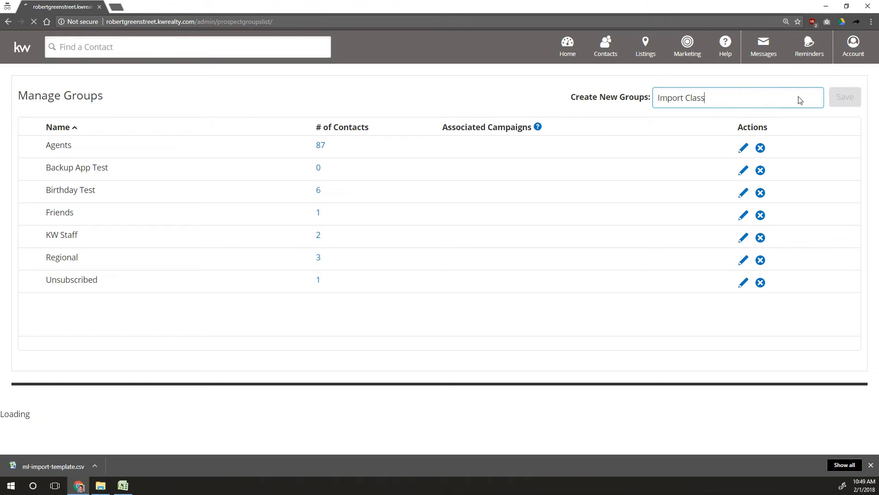
Set the import to Basic Contact List adding into the Import Class group, and browse for the file
left_click(614, 49)
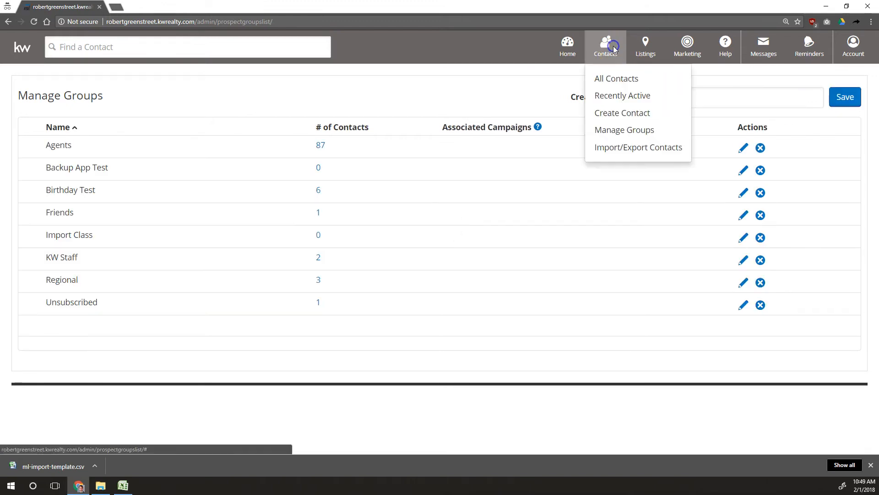
left_click(633, 147)
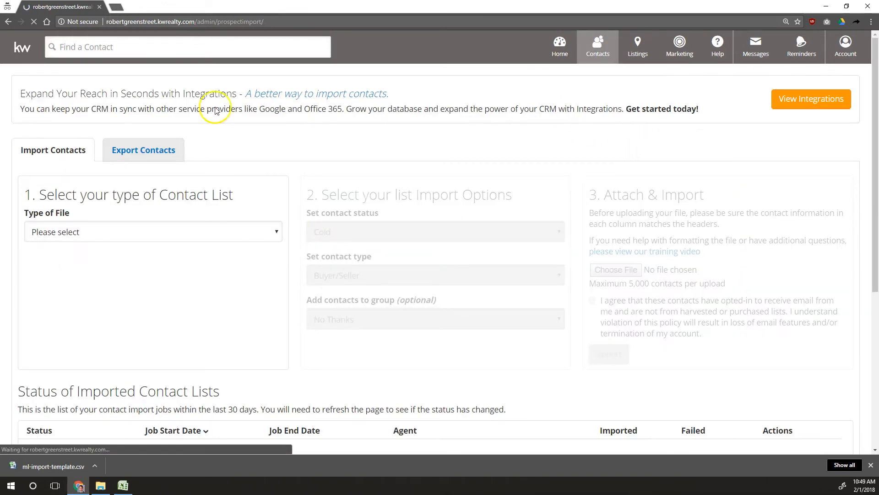
left_click(112, 231)
left_click(113, 263)
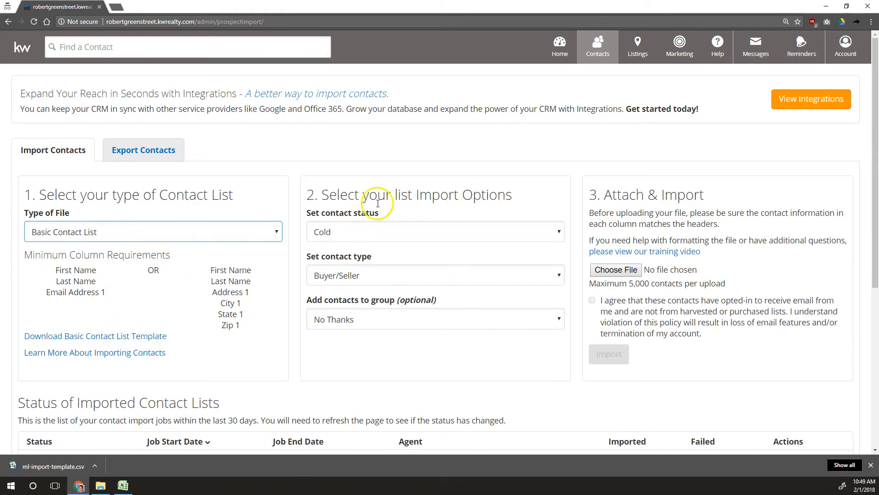
left_click(386, 320)
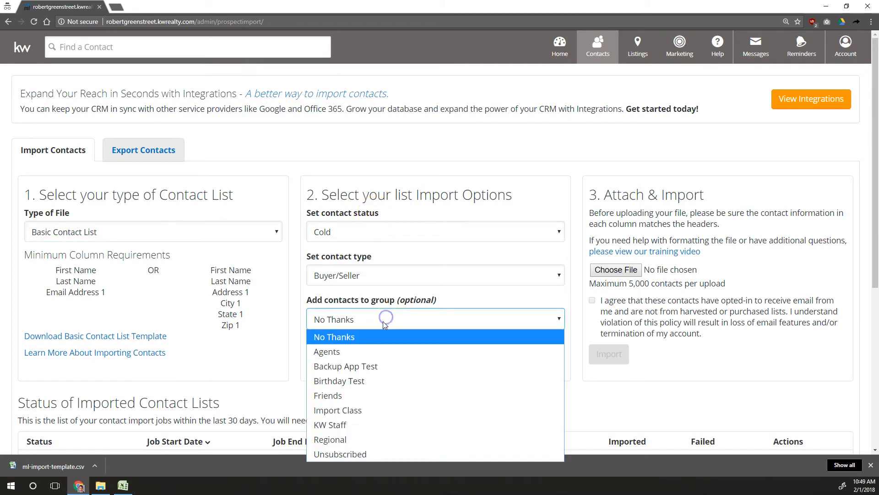
left_click(348, 410)
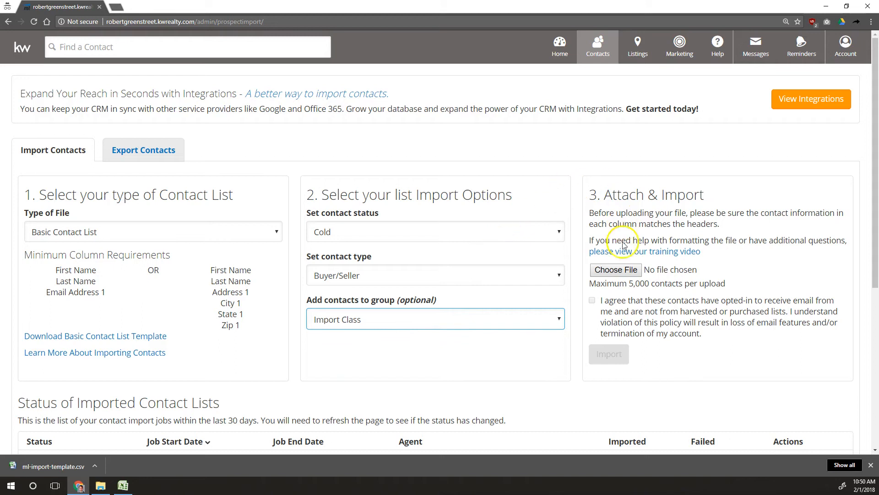
left_click(619, 271)
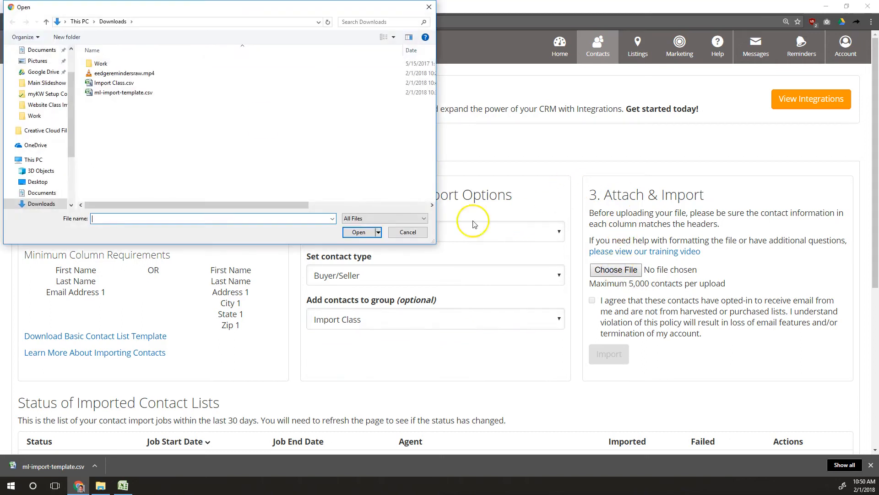
Attach Import Class.csv to the import form and tick the 'I agree' opt-in box
double_click(113, 83)
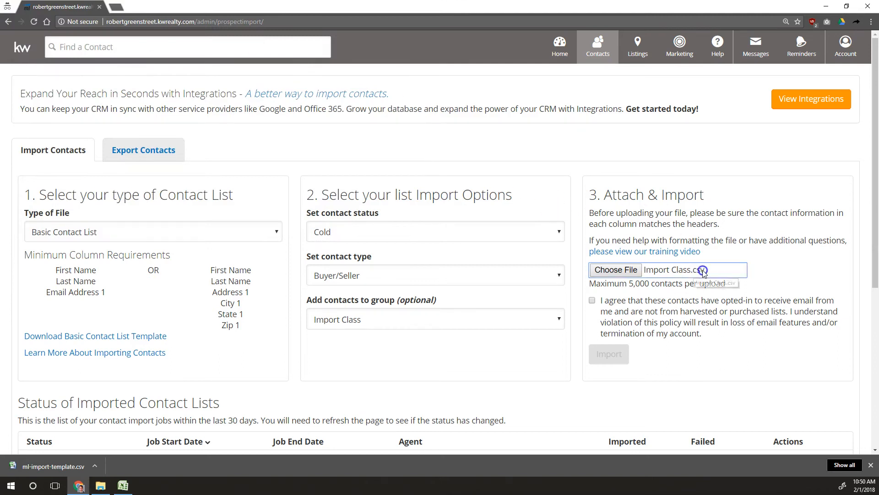
left_click(616, 271)
left_click(401, 232)
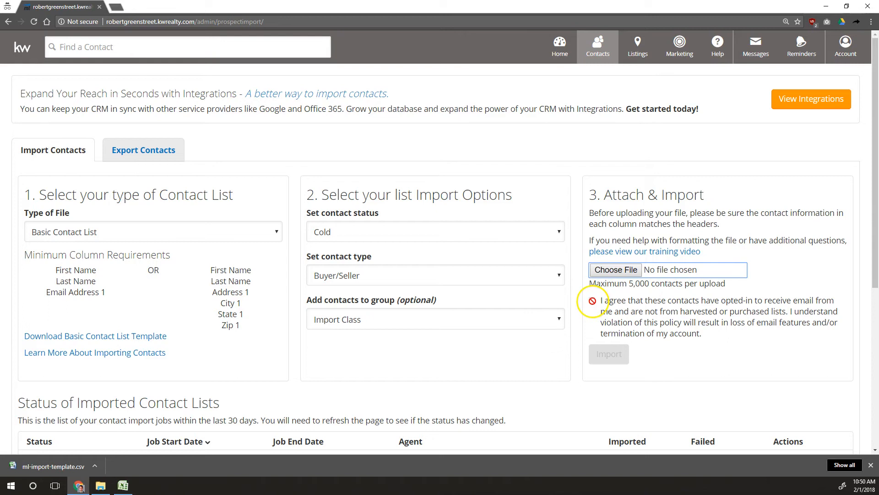
left_click(616, 270)
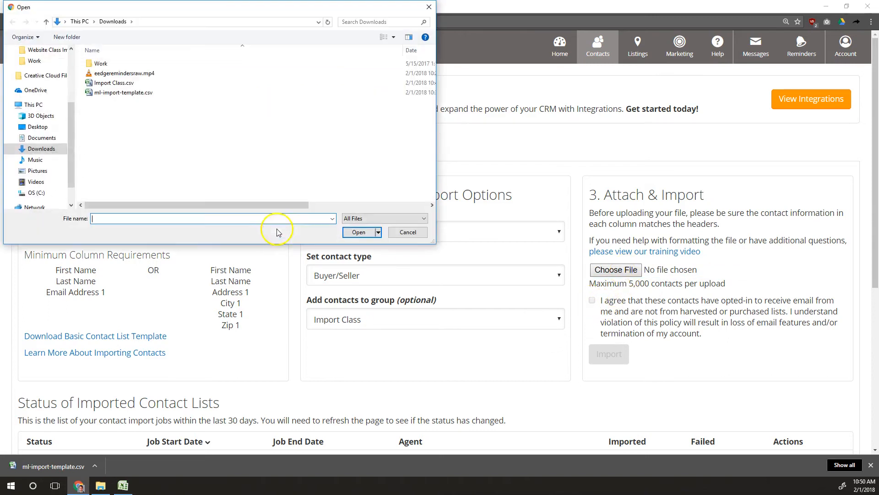
double_click(114, 83)
left_click(593, 301)
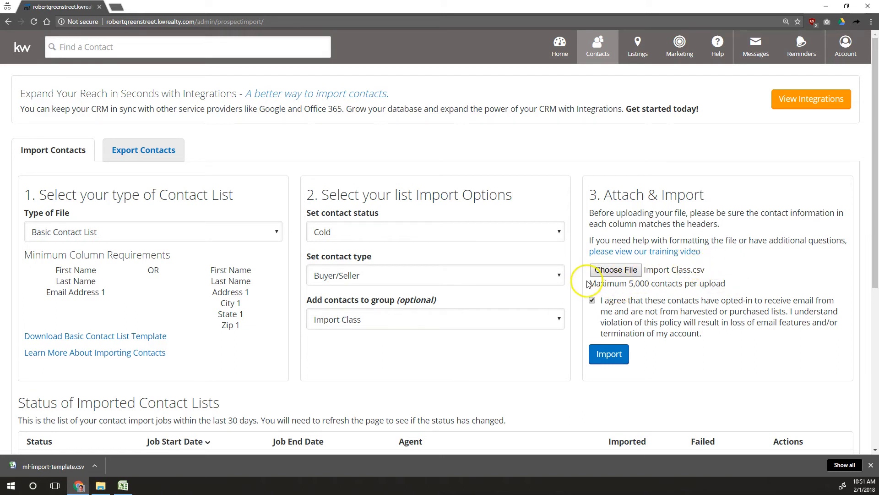
Re-confirm the opt-in agreement checkbox
left_click_drag(601, 300, 704, 338)
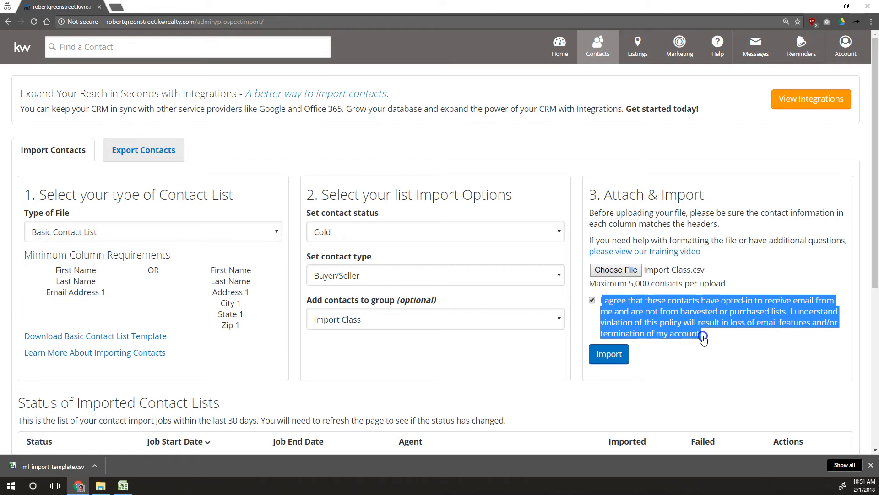
left_click(664, 311)
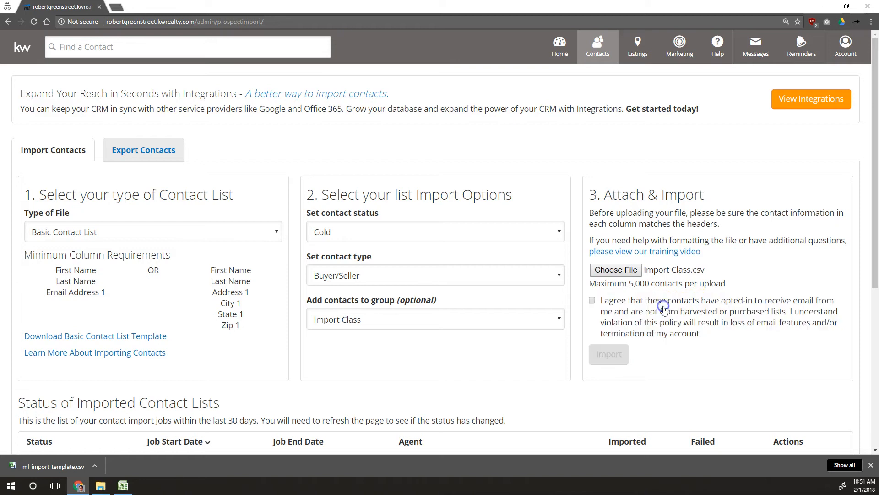
left_click(600, 304)
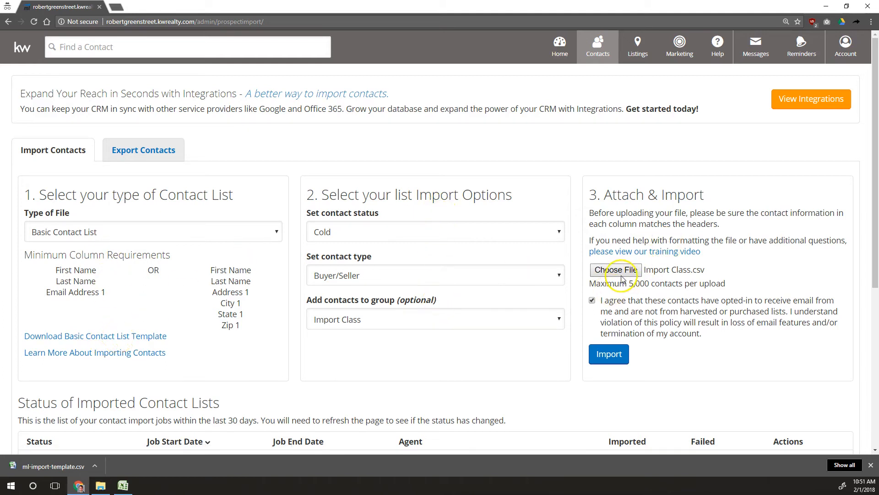
Run the import and read the error about invalid emails in the first 5 rows
scroll(612, 286, "down", 2)
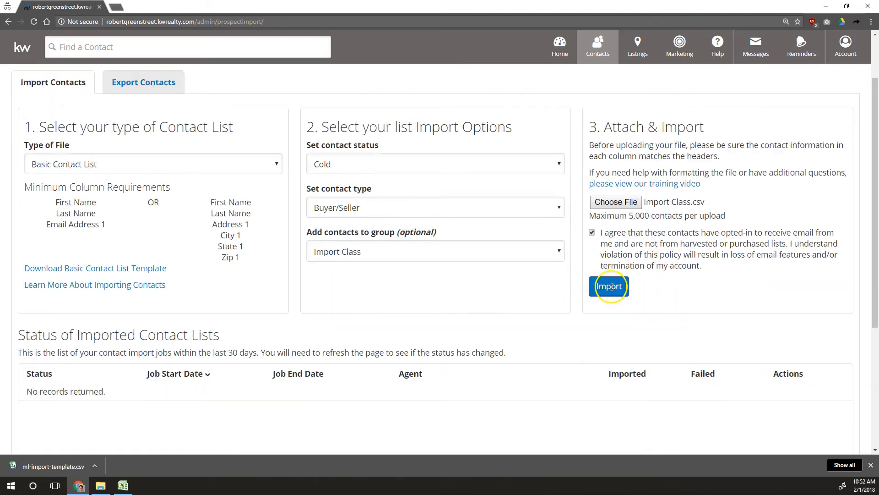
scroll(616, 275, "down", 1)
left_click(621, 264)
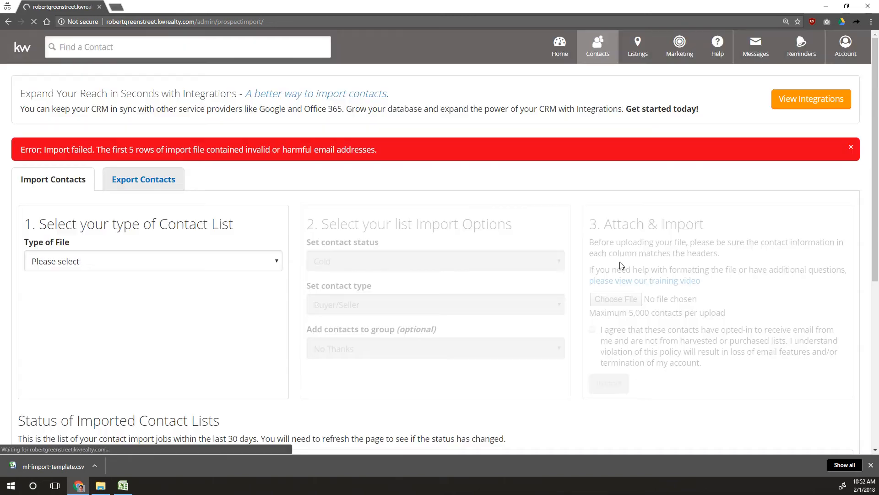
left_click_drag(378, 150, 53, 148)
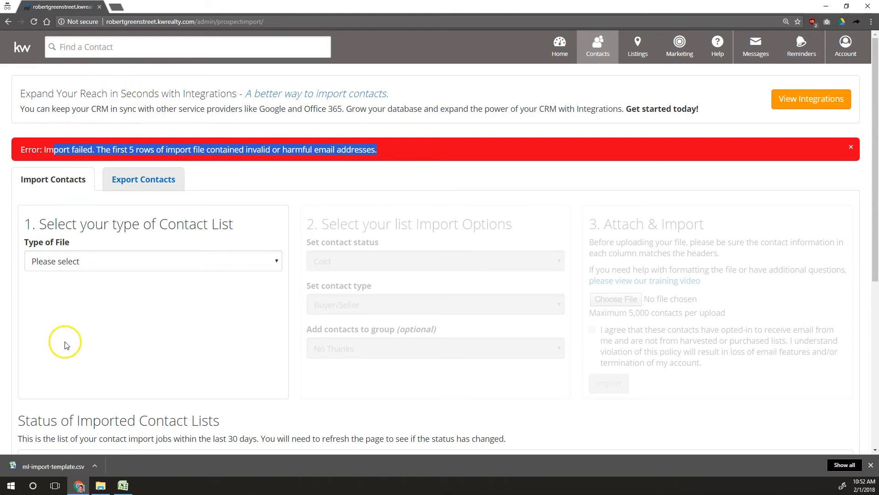
left_click(123, 485)
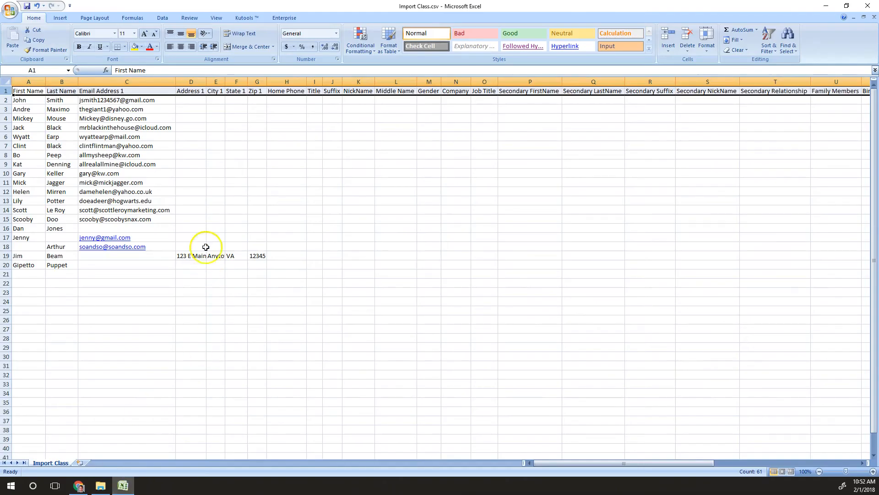
Insert a blank row at row 2 above the first contact
left_click(200, 210)
left_click_drag(170, 99, 163, 130)
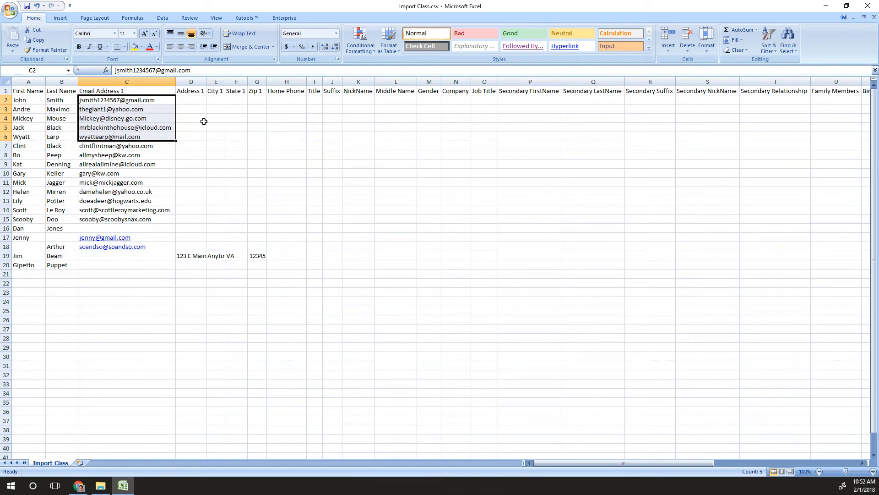
left_click(4, 98)
right_click(5, 98)
left_click(33, 145)
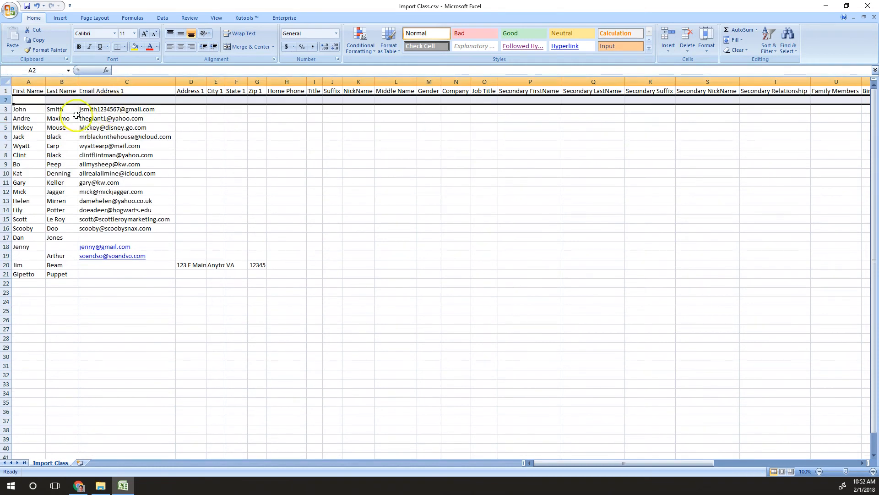
Insert five more blank rows above the contacts, leaving rows 2–7 empty
left_click_drag(5, 99, 8, 133)
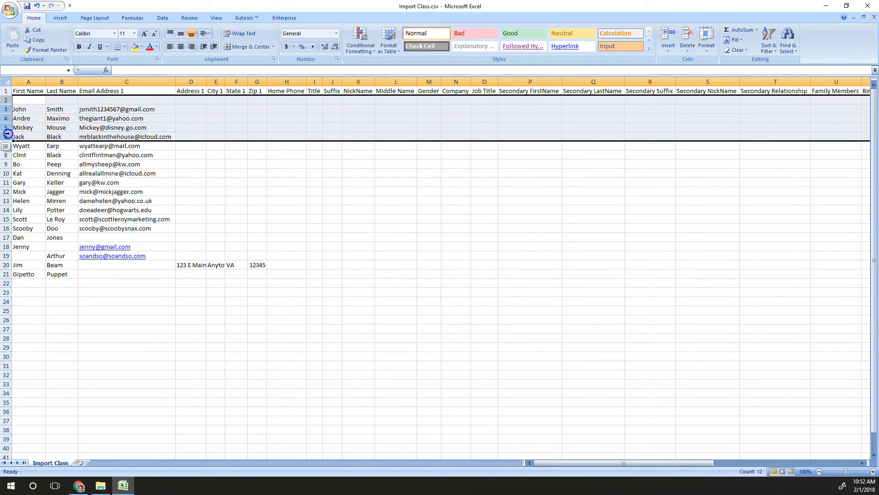
right_click(8, 133)
left_click(36, 183)
left_click(186, 110)
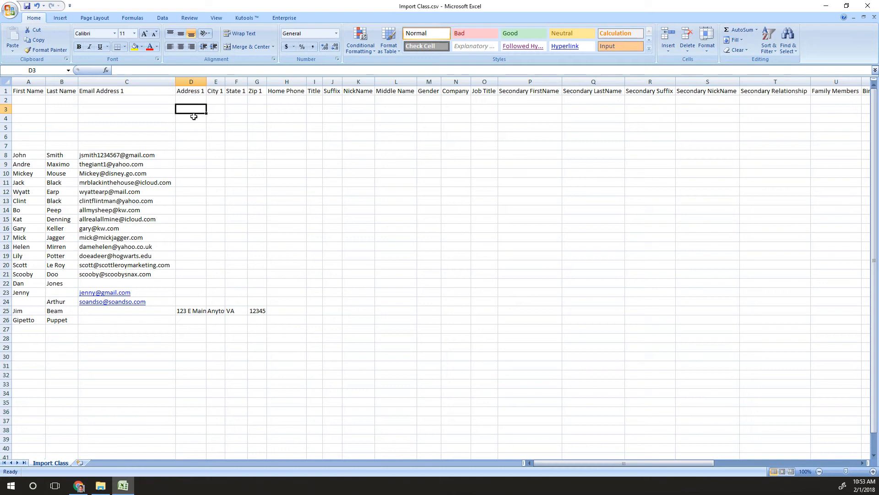
left_click_drag(139, 102, 147, 355)
left_click(147, 355)
scroll(285, 389, "up", 2)
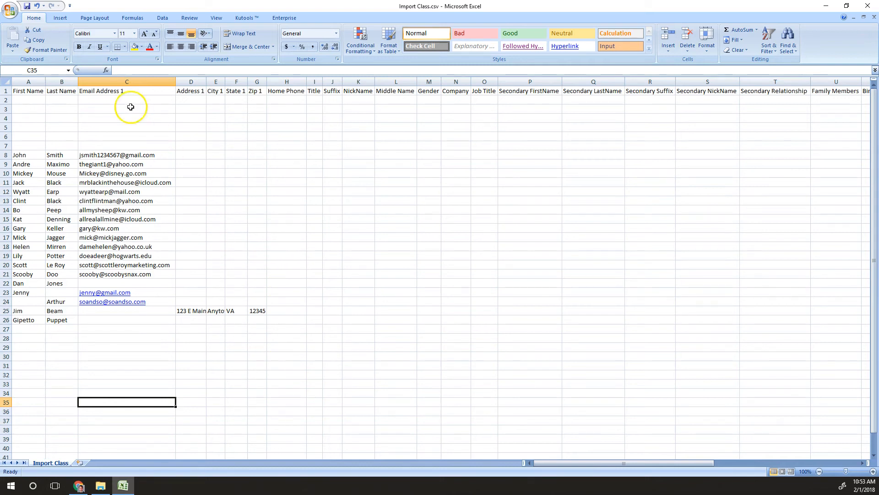
Enter a Dummy/Import placeholder contact in row 2 and fill it down to row 7
left_click(35, 101)
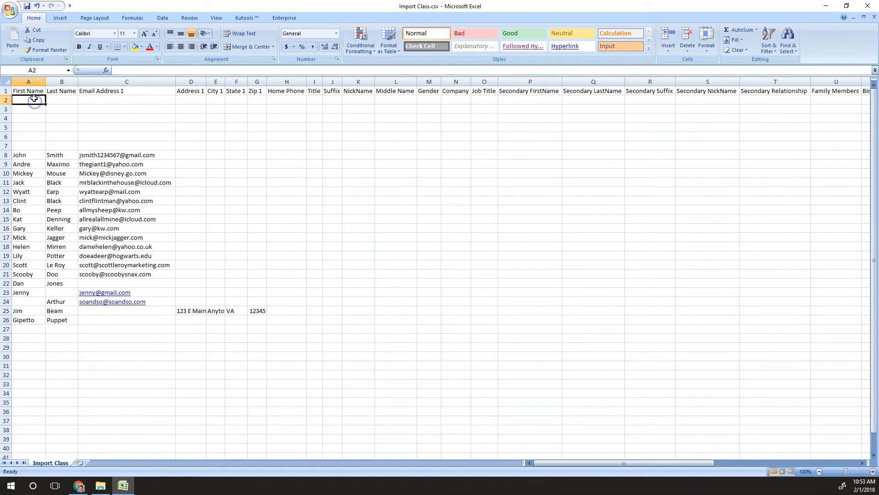
type("Dummy")
key("Tab")
type("Import")
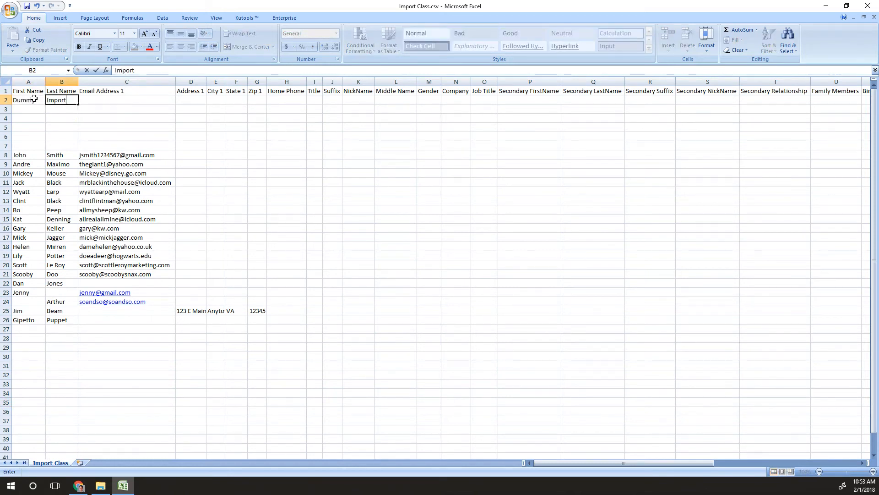
key("Tab")
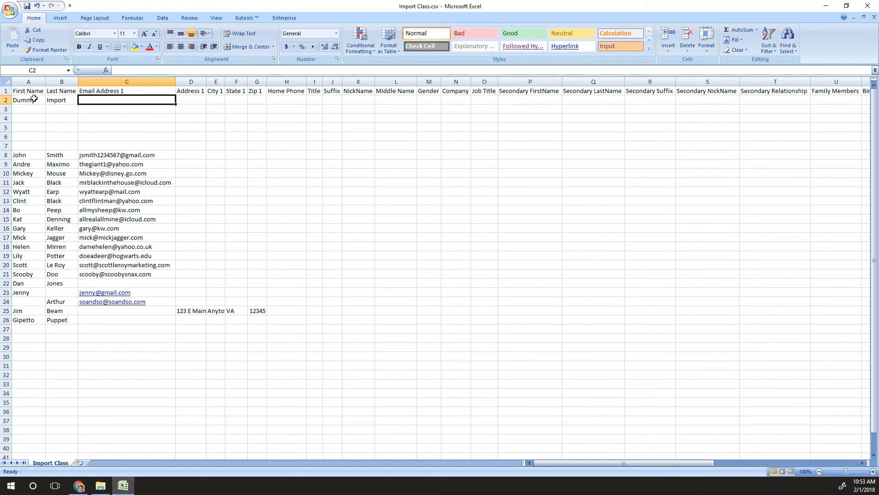
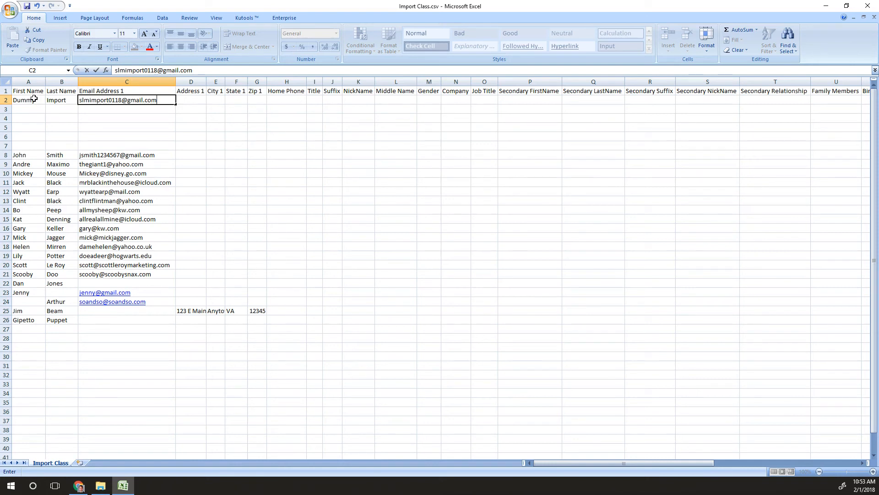
left_click_drag(6, 98, 8, 146)
key("ctrl+d")
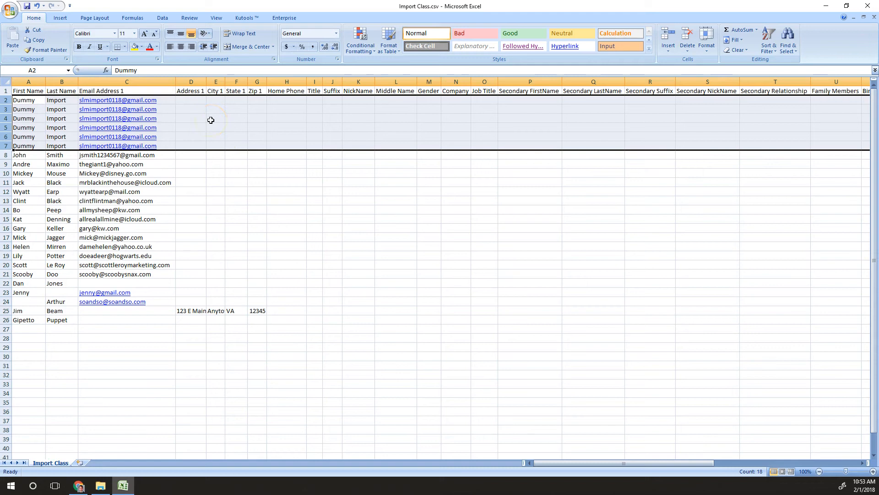
Delete the six dummy rows and insert four blank rows at rows 2–5
right_click(6, 110)
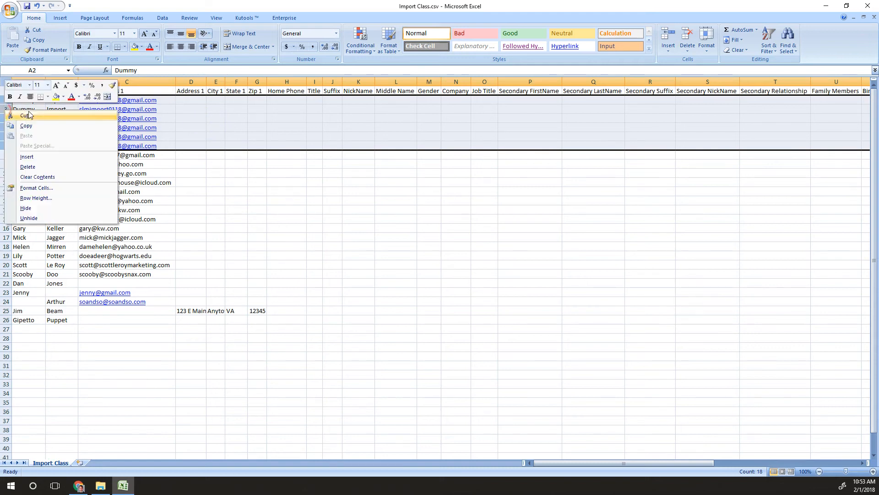
left_click(27, 167)
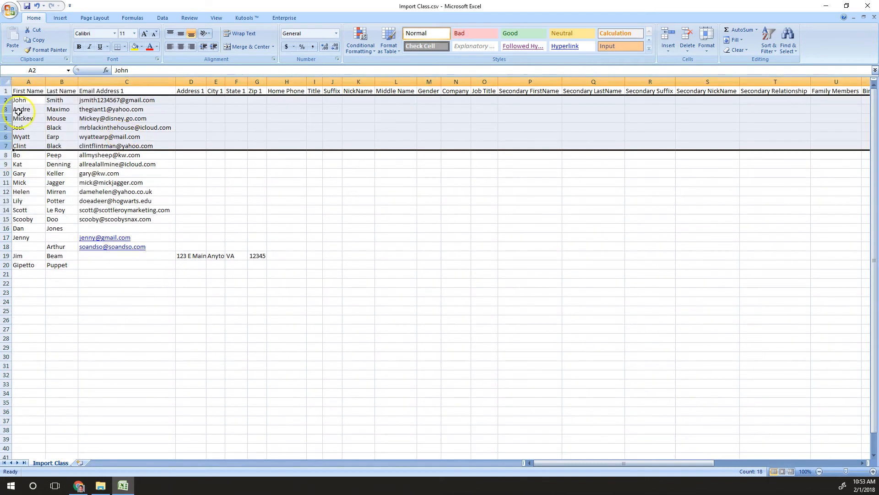
left_click_drag(7, 99, 7, 128)
right_click(7, 129)
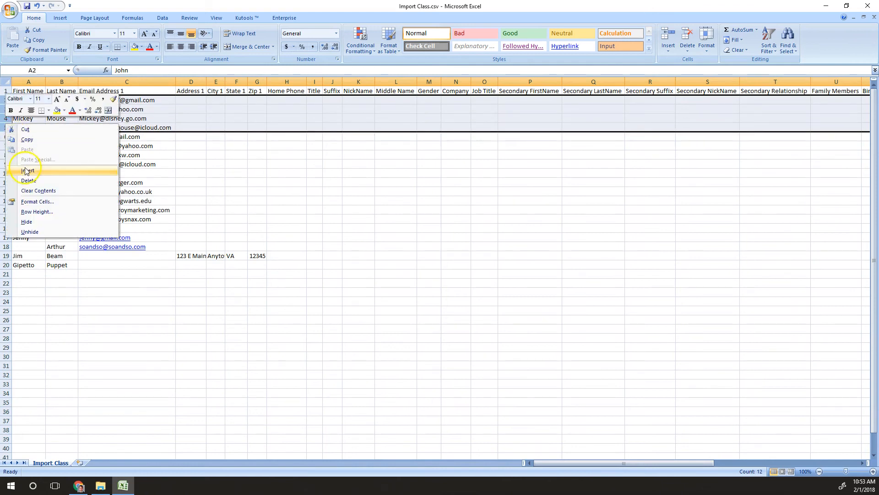
left_click(26, 171)
left_click(26, 100)
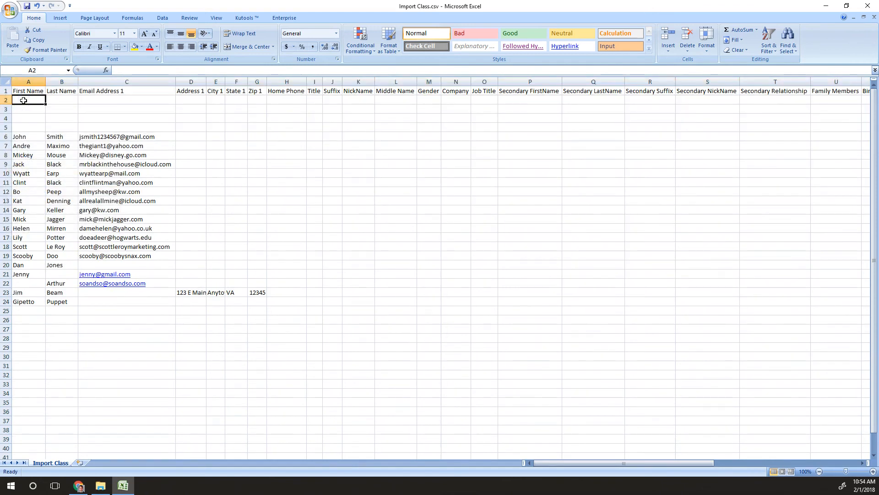
Enter 'Fake' / 'contact' in row 2, fill it down to rows 3–5, and save as CSV
type("Fake")
key("Tab")
type("contact")
left_click_drag(6, 100, 6, 129)
key("ctrl+d")
key("ctrl+s")
key("Return")
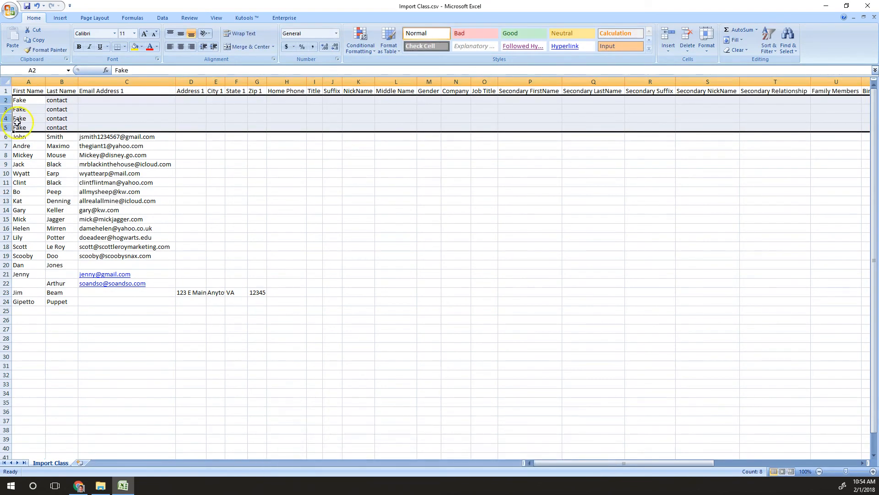
Enter placeholder home phone numbers in cells H2 through H5
left_click(108, 107)
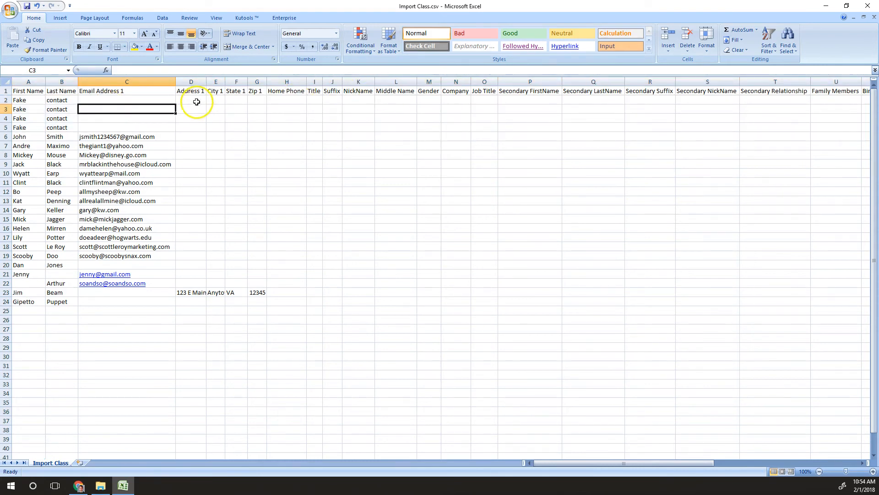
left_click(288, 102)
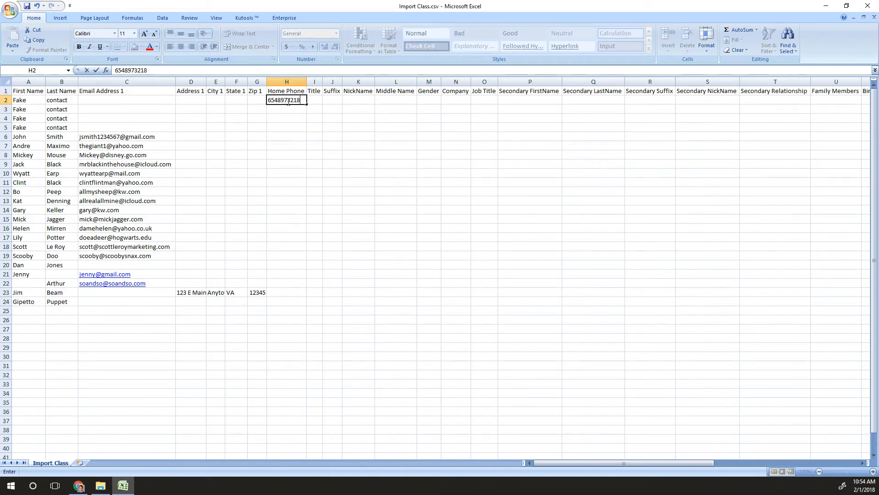
left_click(289, 108)
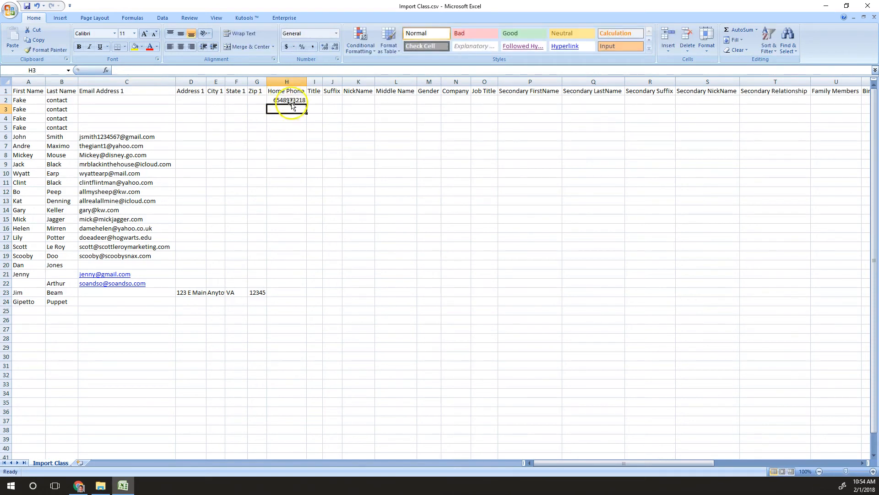
type("8798")
key("Right")
key("Left")
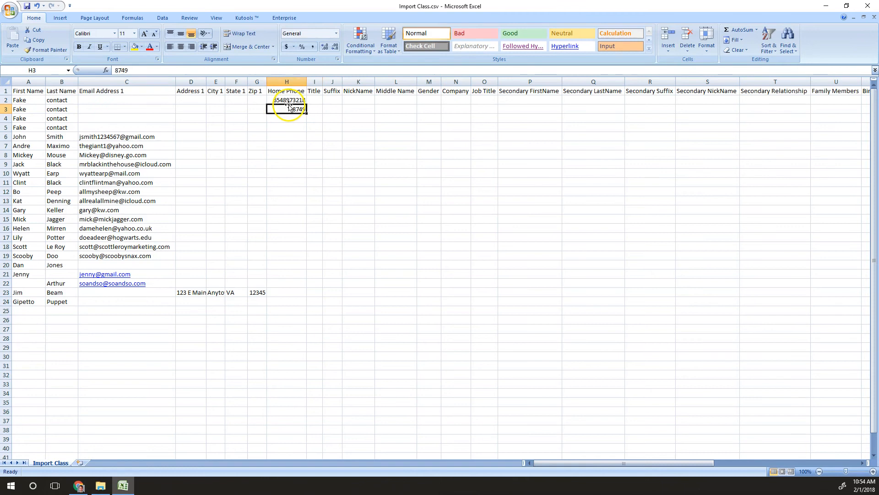
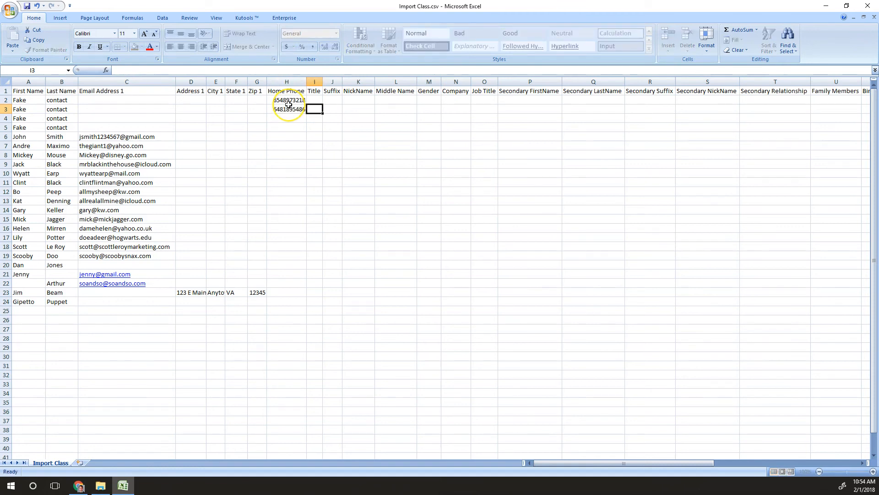
key("Tab")
key("Return")
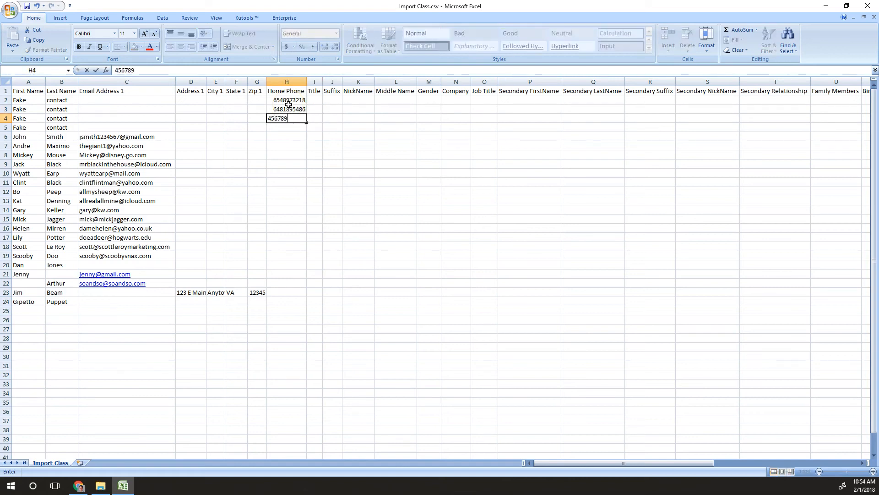
key("Return")
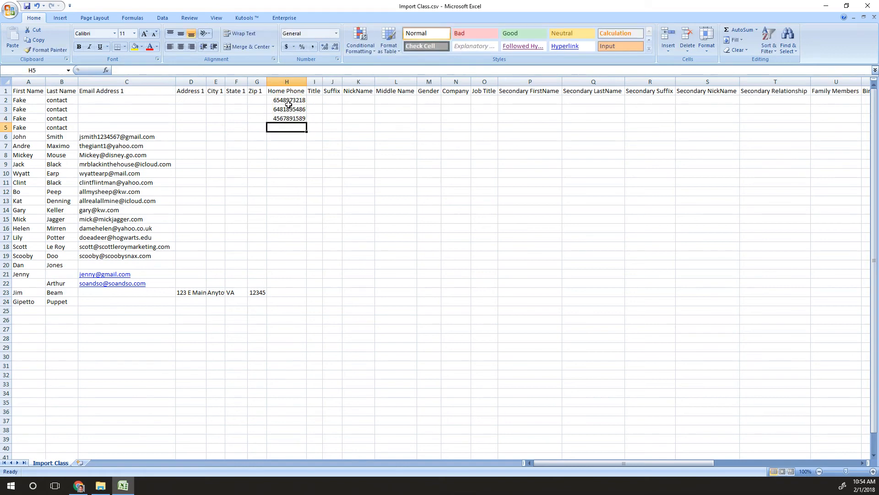
Delete the four home phone numbers from H2:H5
left_click(289, 98)
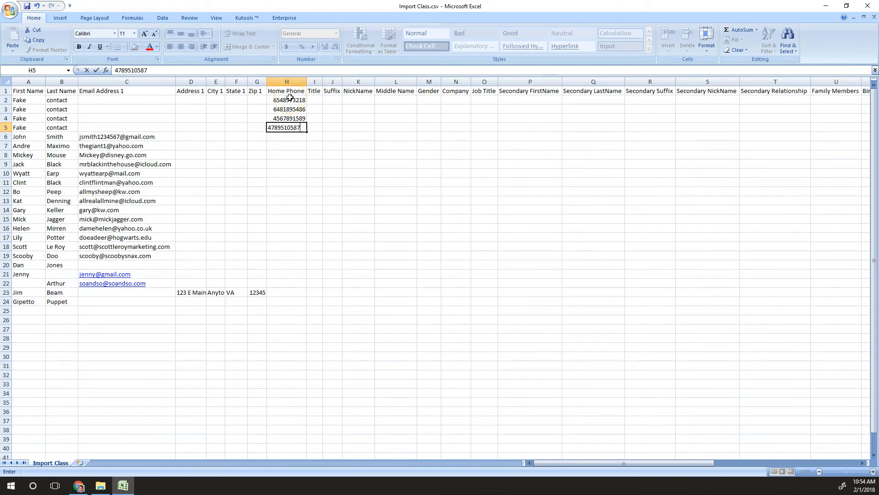
left_click_drag(290, 97, 290, 127)
key("Delete")
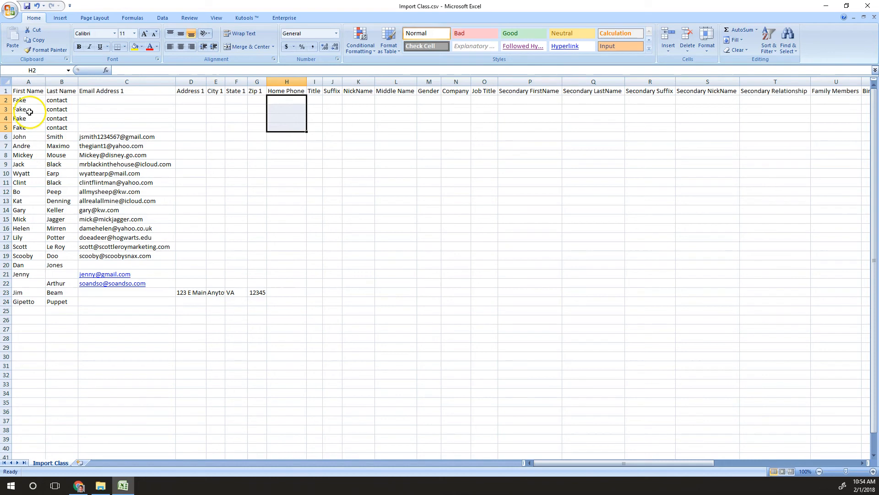
Insert a blank row 6 and fill 'Fake' / 'contact' into it
right_click(6, 136)
left_click(32, 185)
left_click_drag(23, 127, 56, 135)
key("ctrl+d")
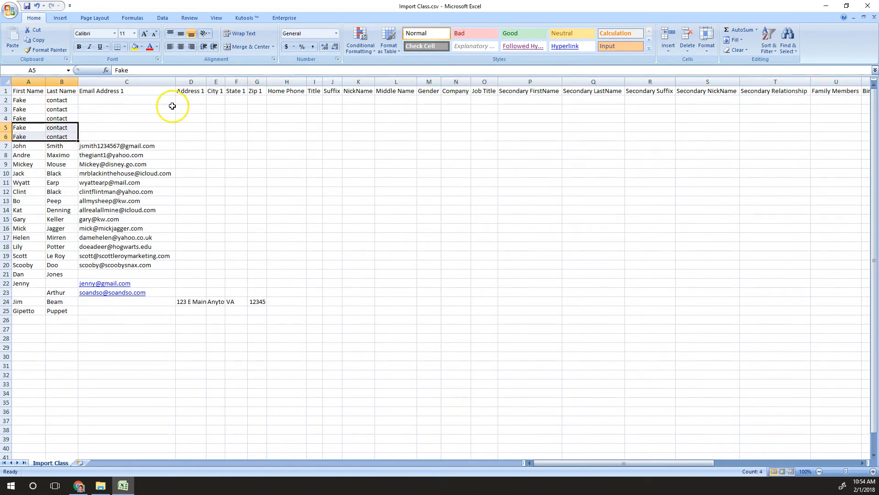
left_click(167, 107)
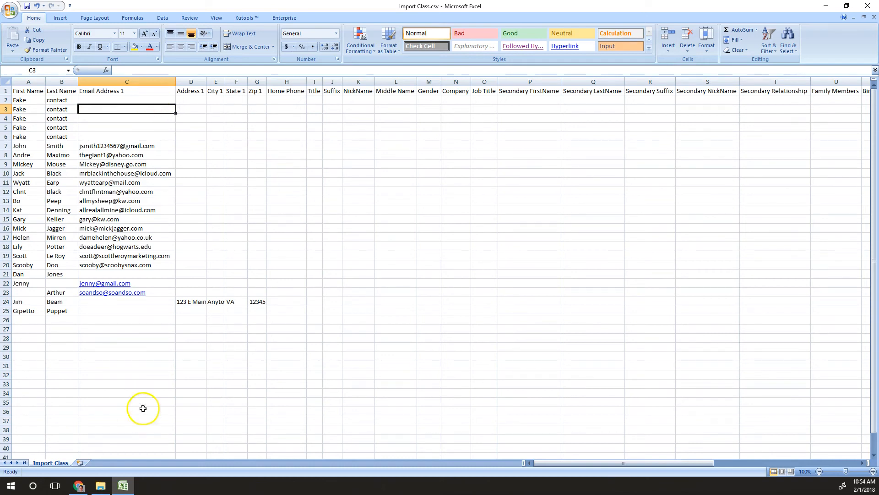
Save the file in CSV format and return to the eEdge import page
key("ctrl+s")
key("Return")
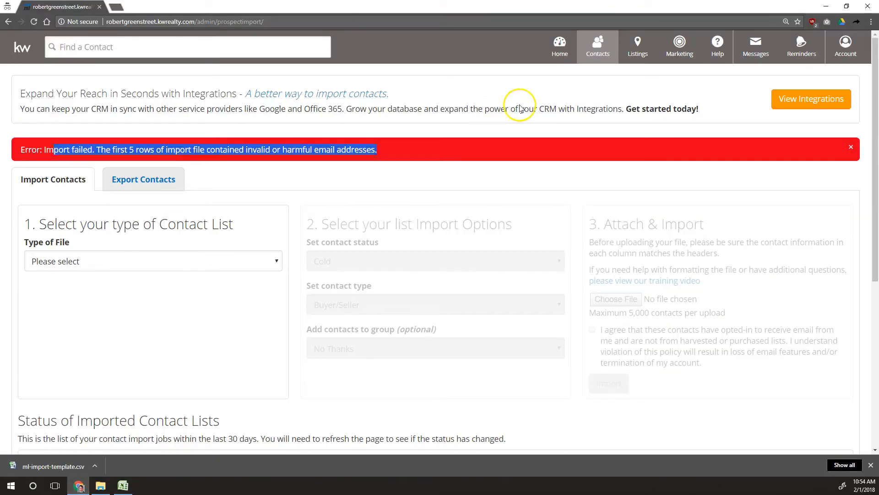
left_click(79, 486)
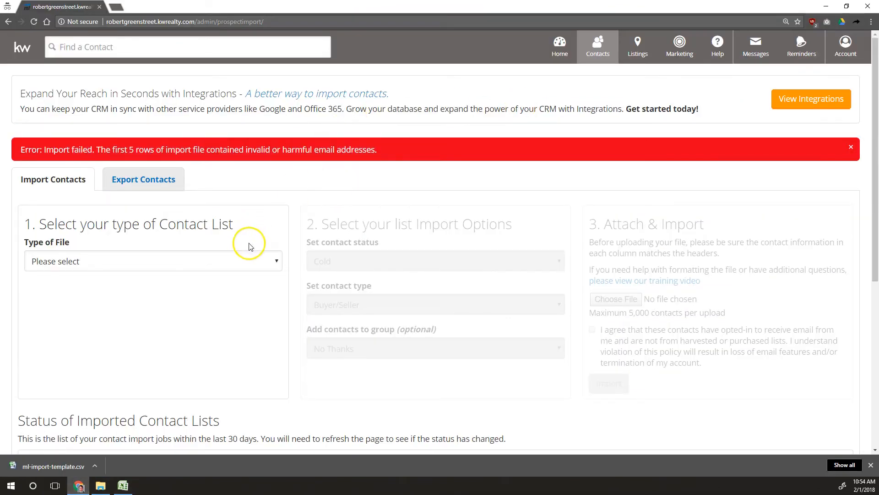
Import Import Class.csv as a Basic Contact List into the Import Class group; note the row 2 error
left_click(241, 265)
left_click(215, 296)
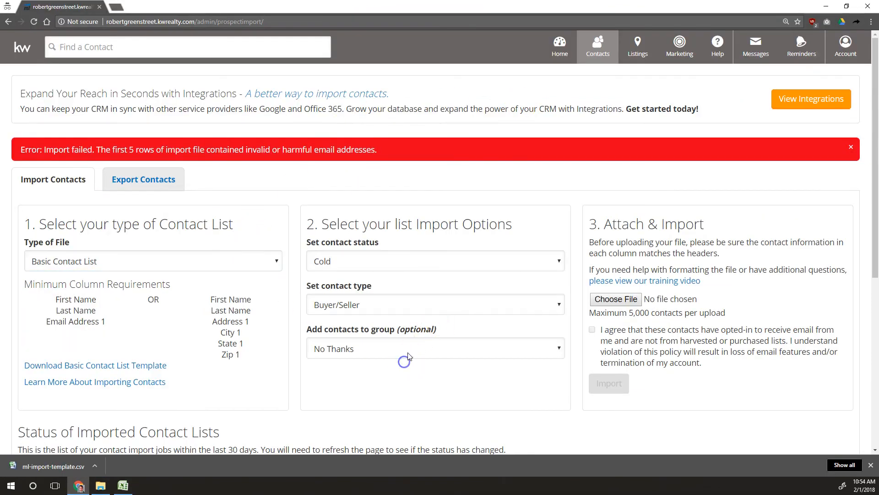
left_click(409, 356)
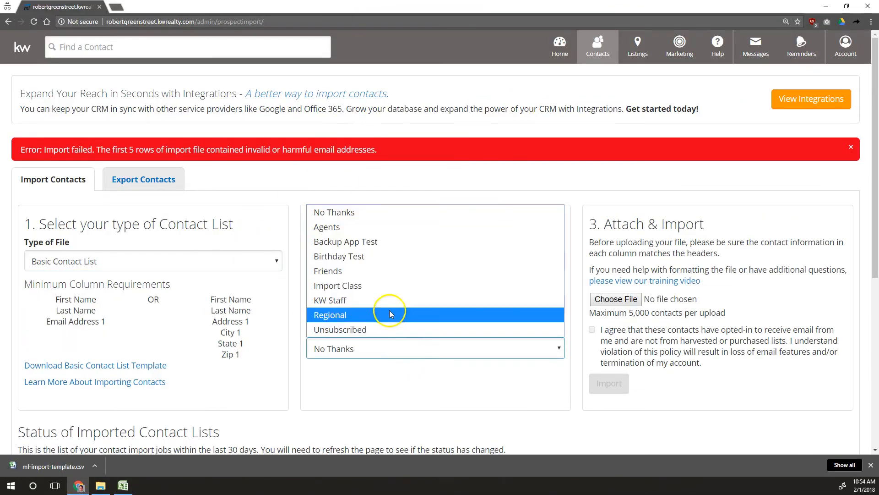
left_click(349, 288)
left_click(616, 298)
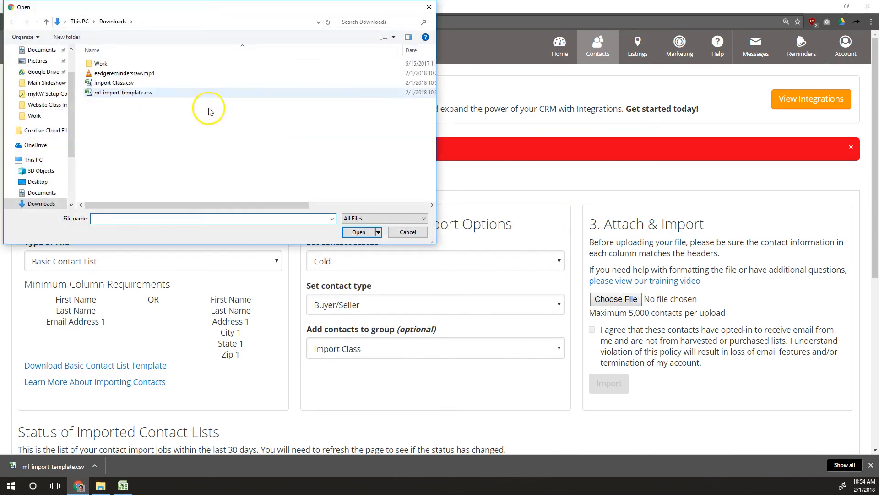
double_click(110, 84)
left_click(613, 336)
left_click(609, 380)
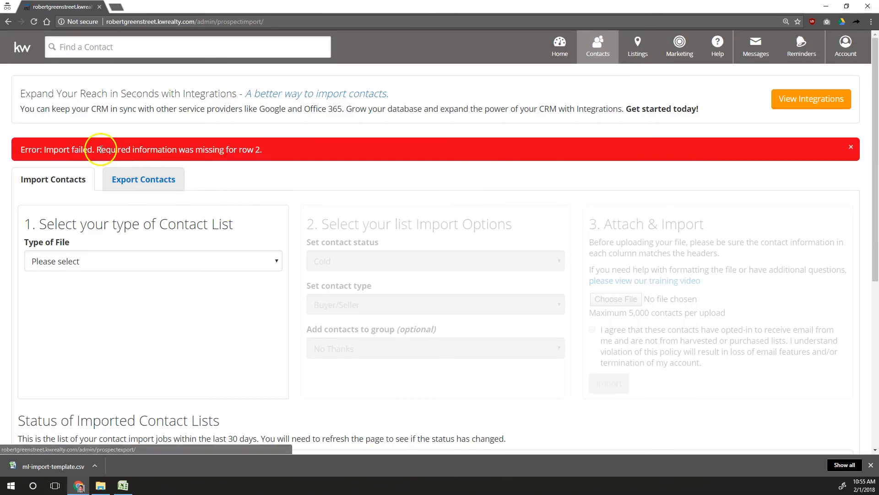
left_click_drag(101, 149, 287, 138)
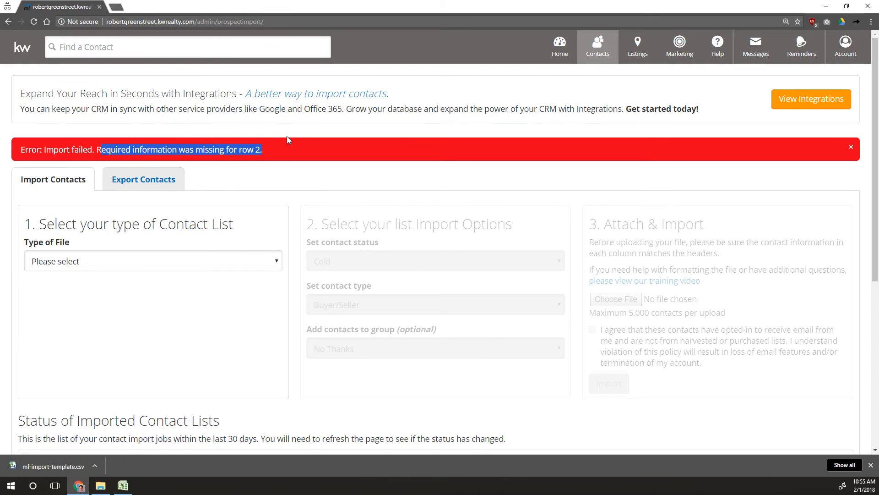
Sort the whole sheet by Email Address 1, treating the first row as headers
left_click(122, 485)
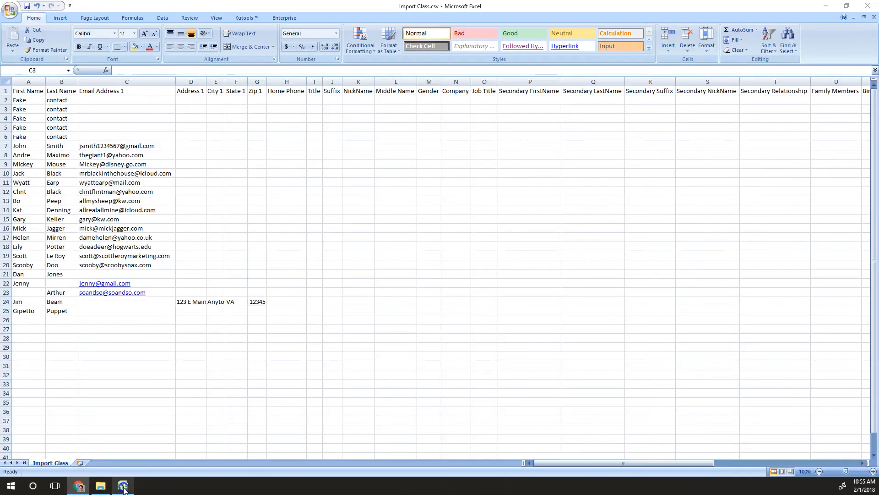
left_click(6, 82)
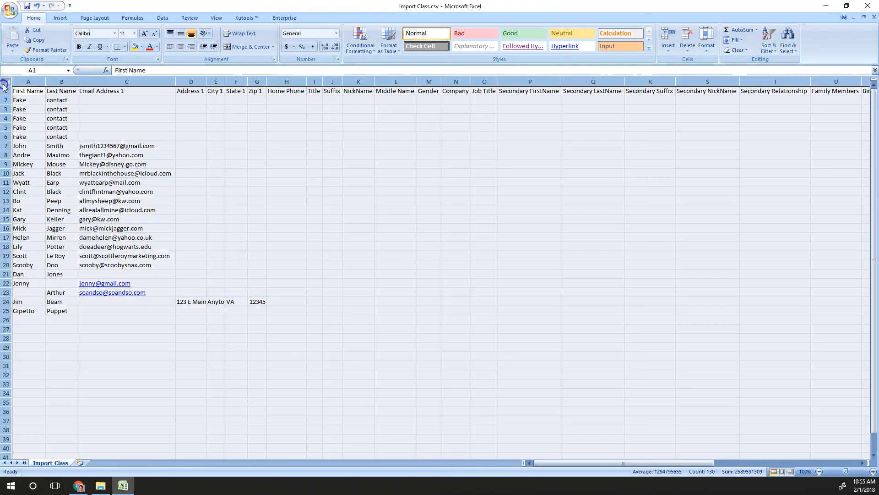
left_click(162, 18)
left_click(218, 39)
left_click(631, 179)
left_click(480, 201)
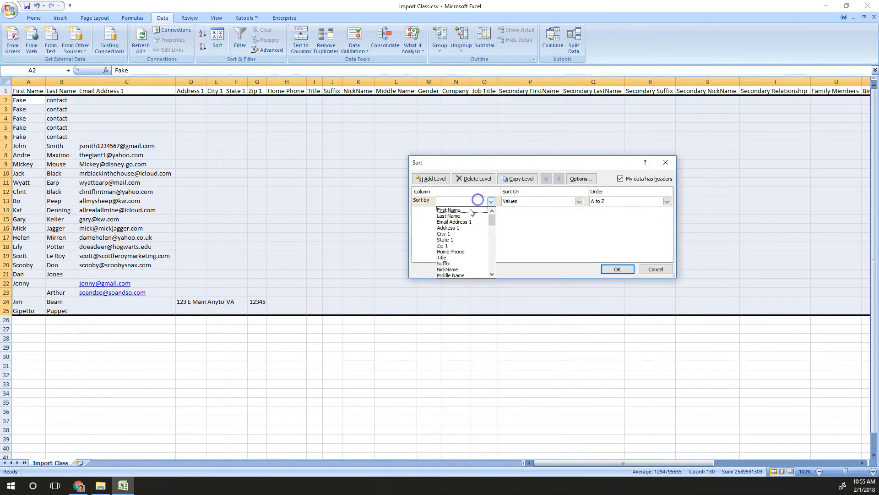
left_click(457, 222)
left_click(617, 268)
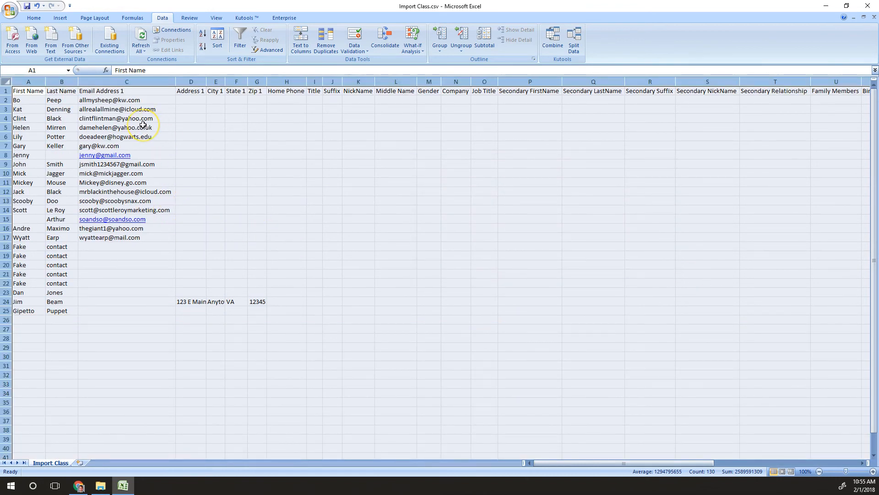
Check the first email in C2 and save the sorted sheet in CSV format
double_click(134, 100)
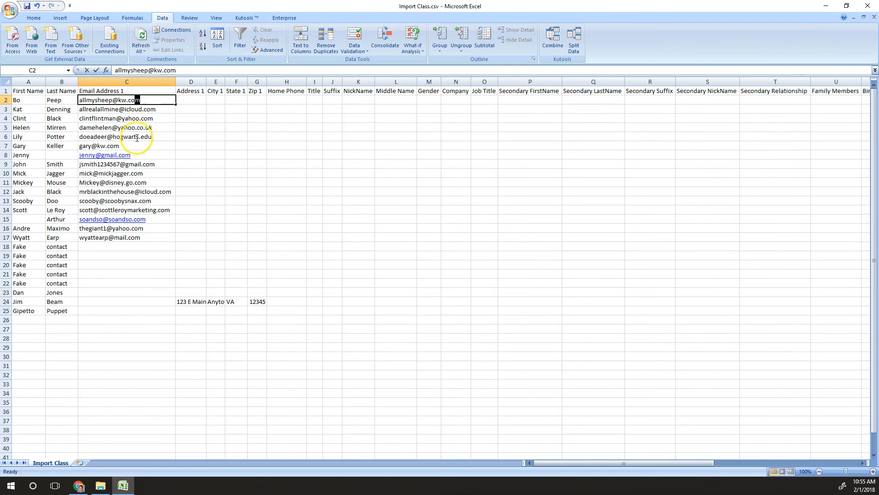
left_click(164, 125)
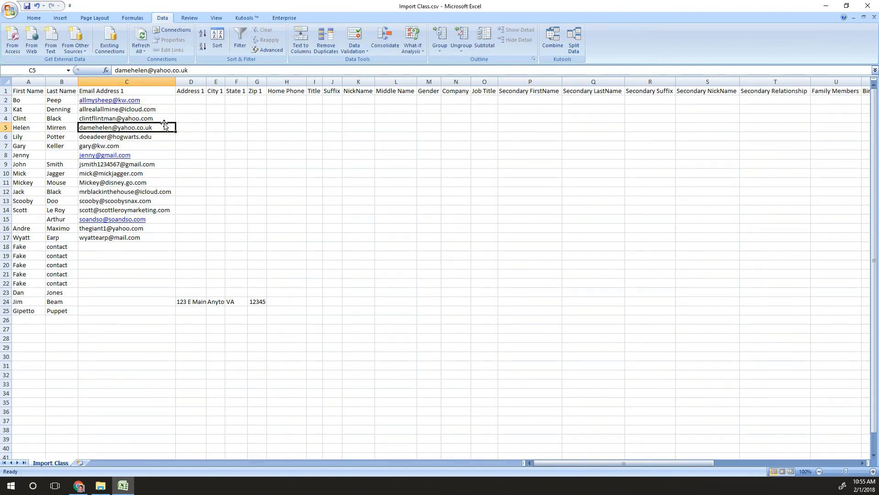
key("ctrl+s")
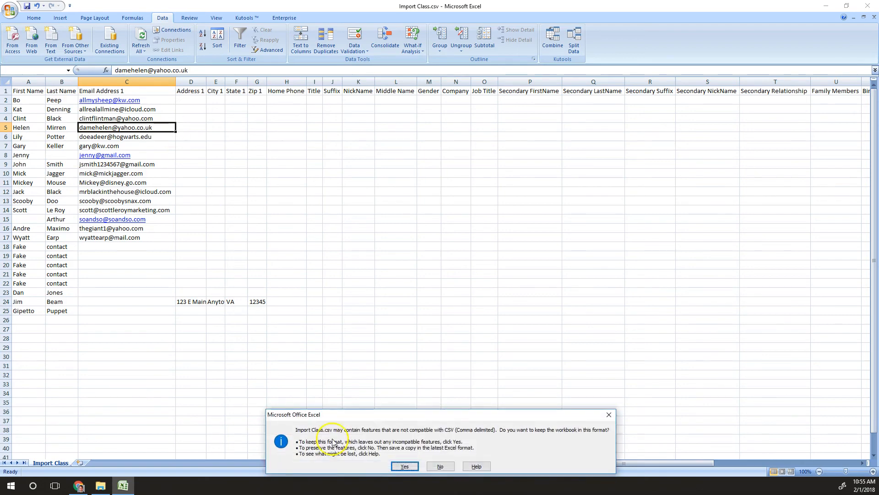
left_click(402, 466)
Back on the eEdge import page, choose Basic Contact List as the file type
left_click(78, 487)
left_click(130, 261)
left_click(122, 291)
left_click(333, 349)
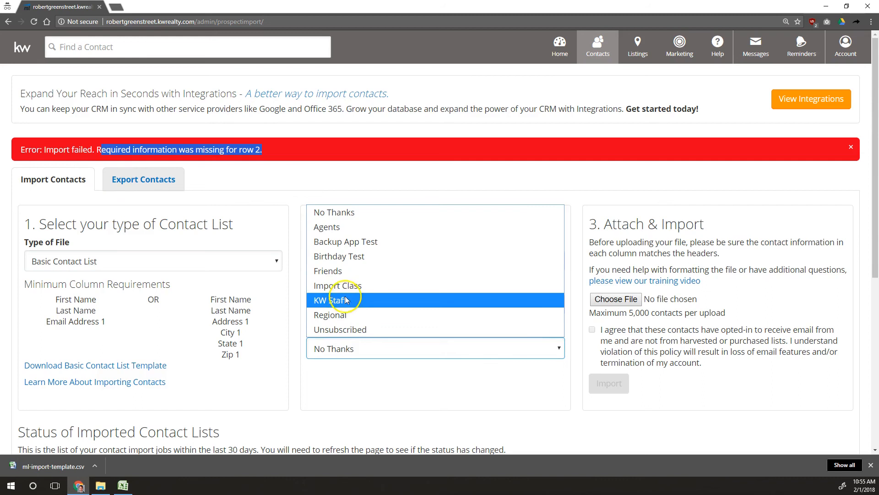
Import Import Class.csv into the Import Class group; it fails on invalid emails in rows 1–5
left_click(320, 285)
left_click(619, 304)
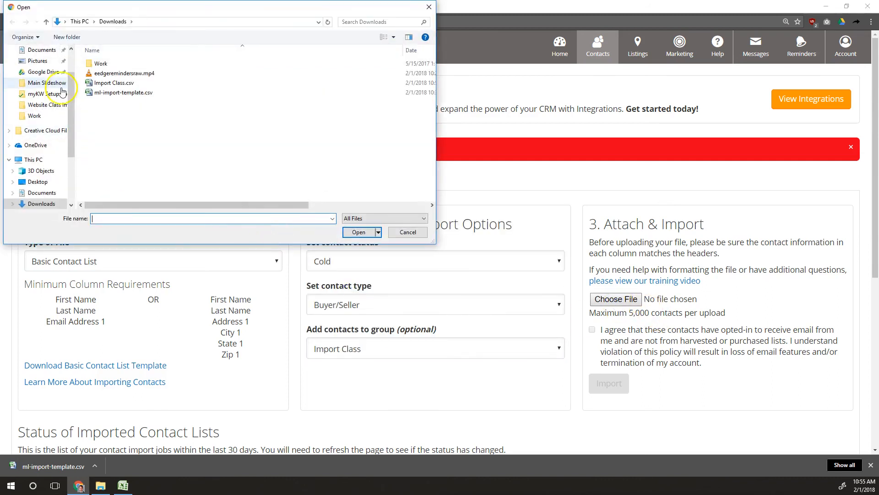
double_click(112, 84)
left_click(612, 329)
left_click(604, 384)
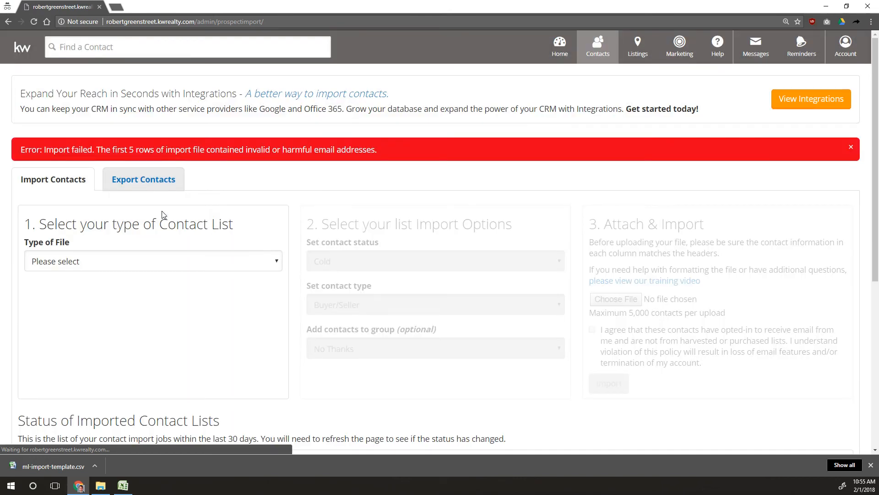
left_click_drag(112, 149, 390, 141)
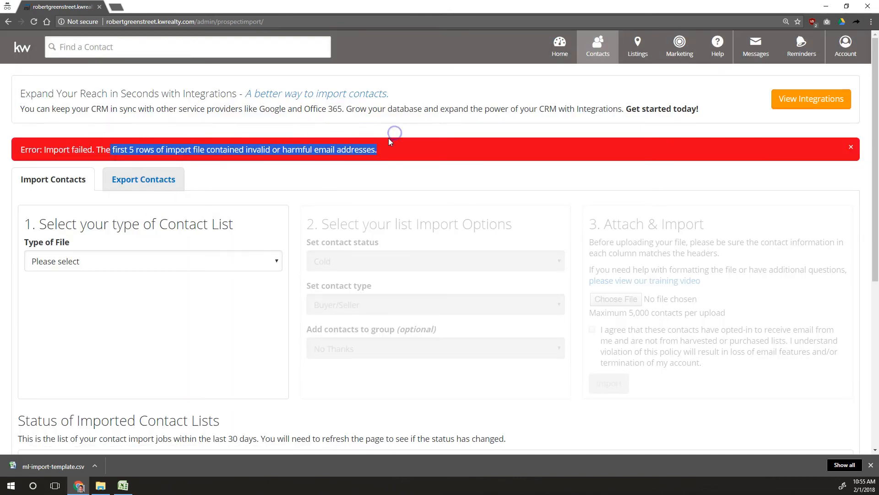
Switch to Excel and select the top contact rows
left_click(123, 486)
left_click(61, 173)
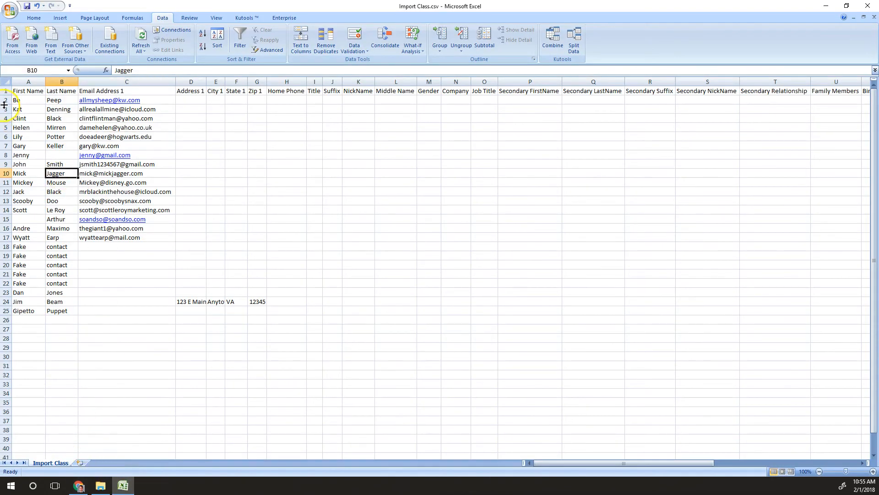
left_click_drag(4, 95, 6, 145)
Insert five blank rows at row 2 and reset their height
right_click(6, 145)
left_click(25, 192)
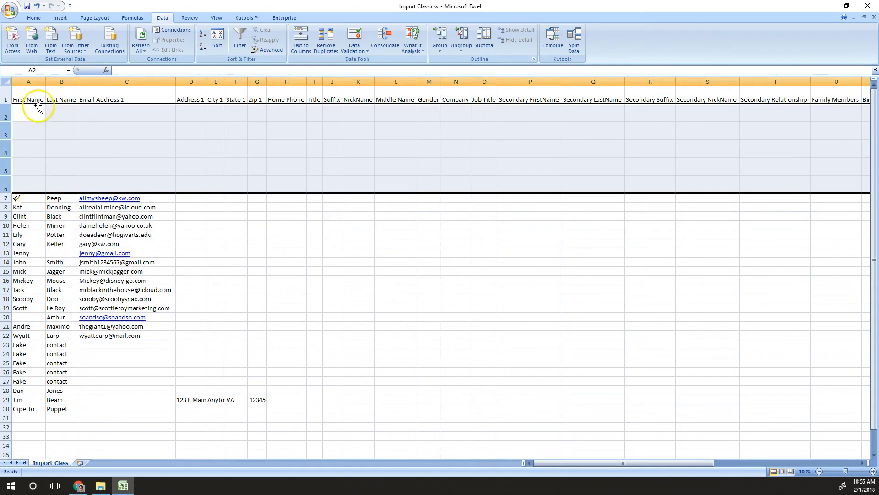
left_click_drag(5, 122, 6, 113)
Fill rows 2–6 with 'Dummy' / 'Import' and a placeholder email address
left_click(29, 108)
type("Dummy")
key("Tab")
type("Import")
key("Tab")
type("slmi")
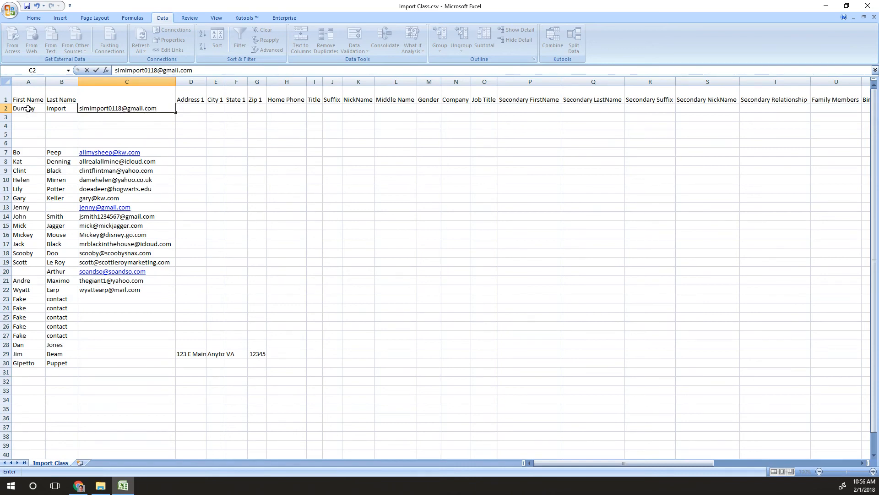
left_click_drag(6, 110, 7, 143)
key("ctrl+d")
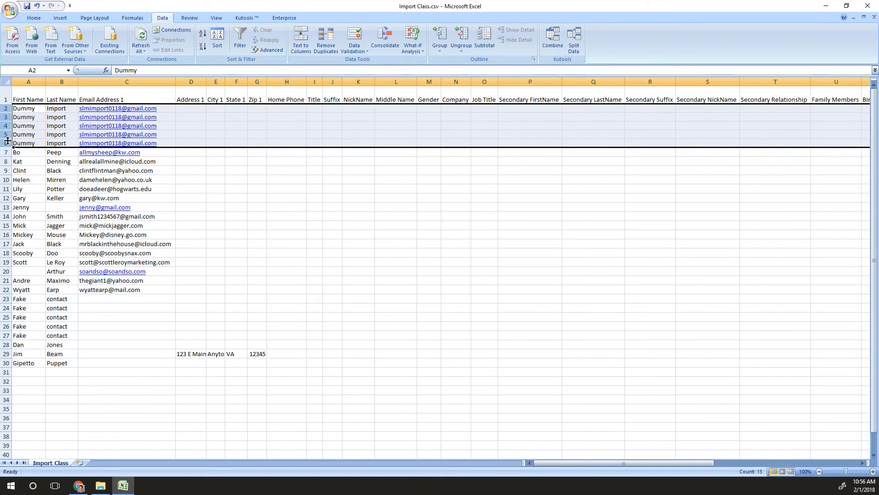
left_click(255, 133)
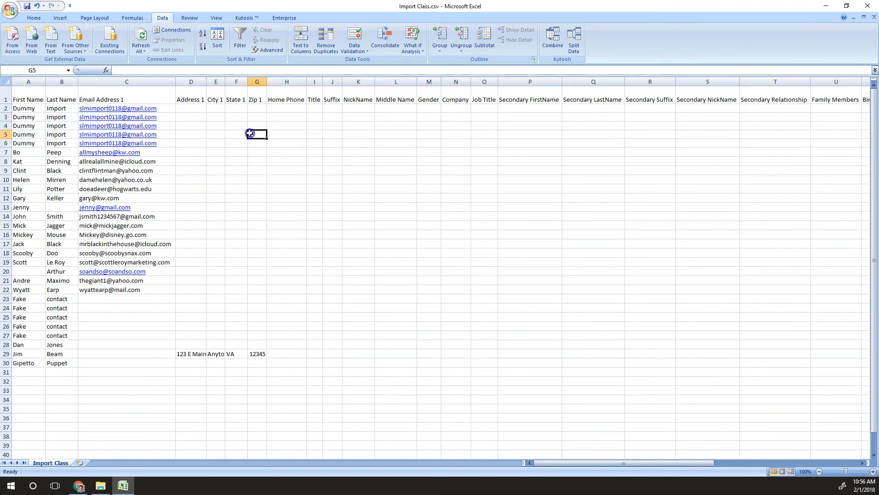
Restore the header row height, save as CSV, and return to eEdge
left_click_drag(8, 102, 8, 94)
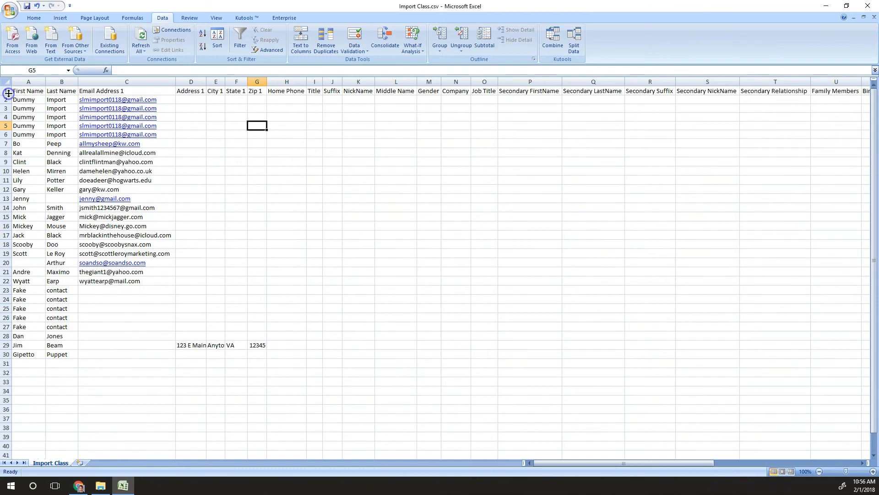
left_click_drag(167, 100, 168, 132)
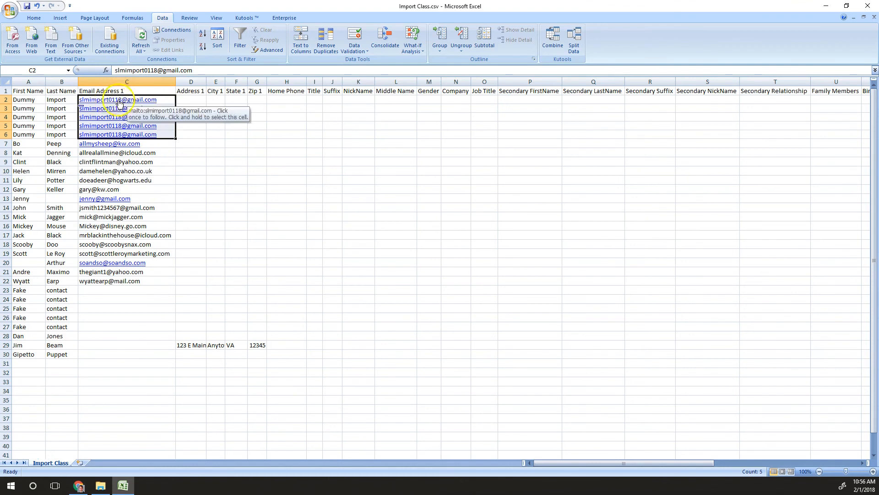
left_click(164, 105)
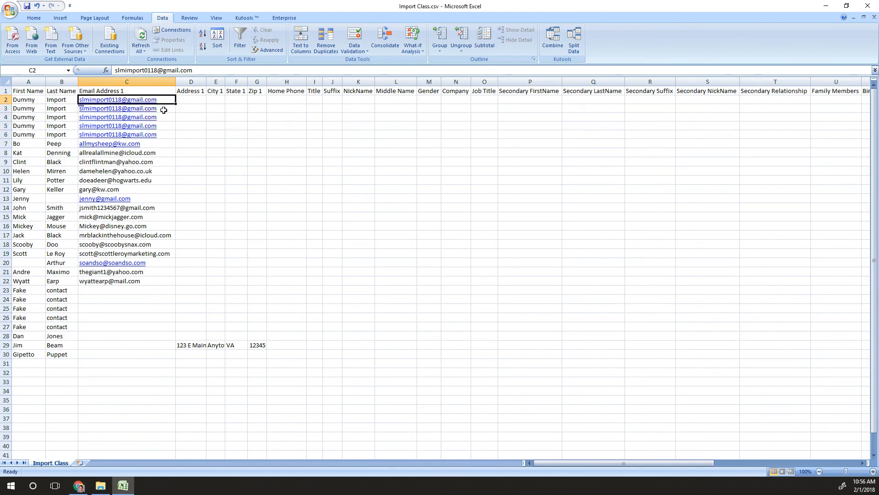
key("ctrl+s")
key("Return")
left_click_drag(106, 153, 111, 183)
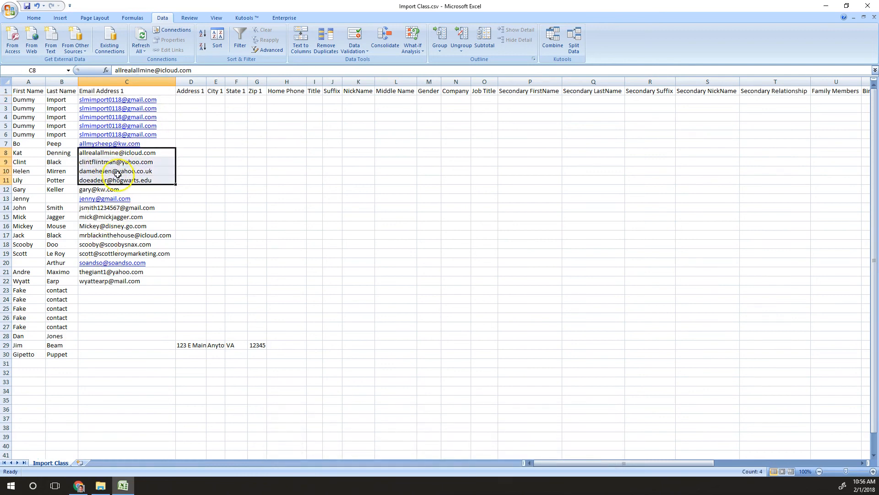
left_click(75, 483)
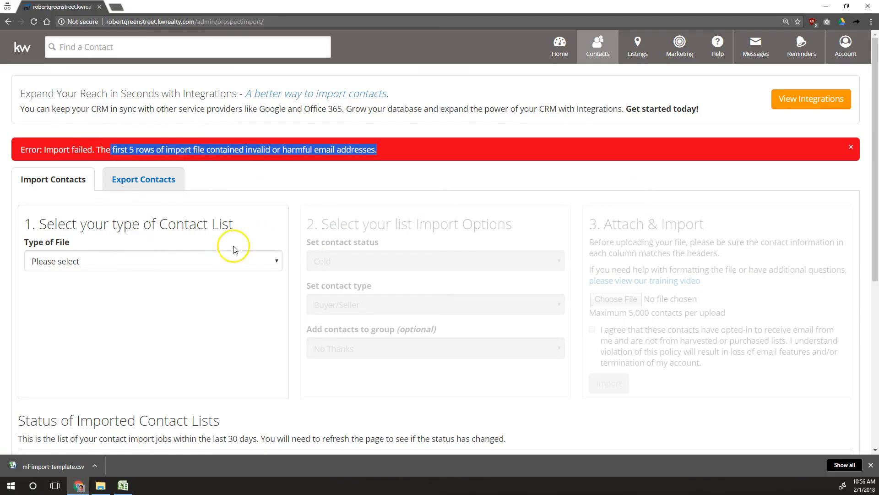
Import the revised Import Class.csv as a Basic Contact List into the Import Class group
left_click(213, 258)
left_click(153, 294)
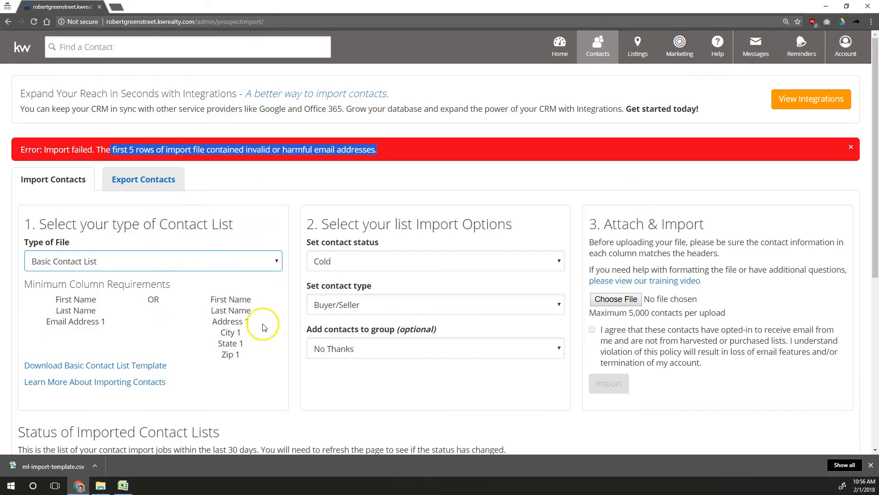
left_click(338, 348)
left_click(338, 285)
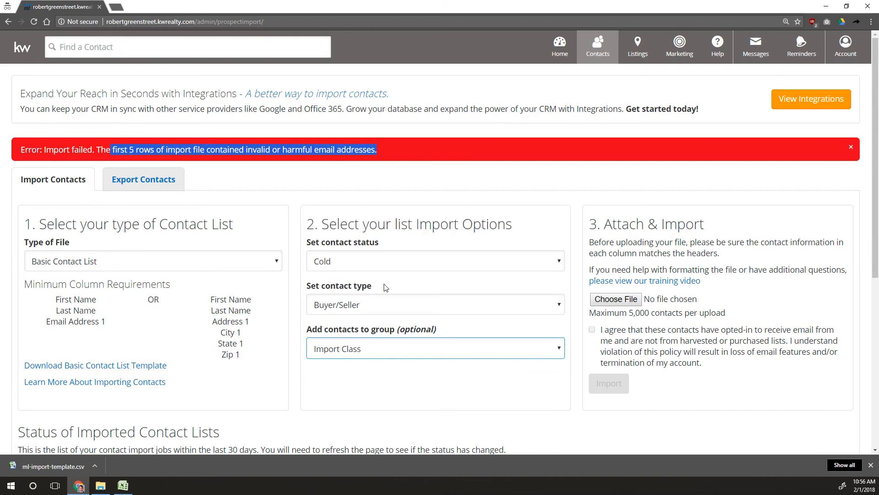
left_click(616, 299)
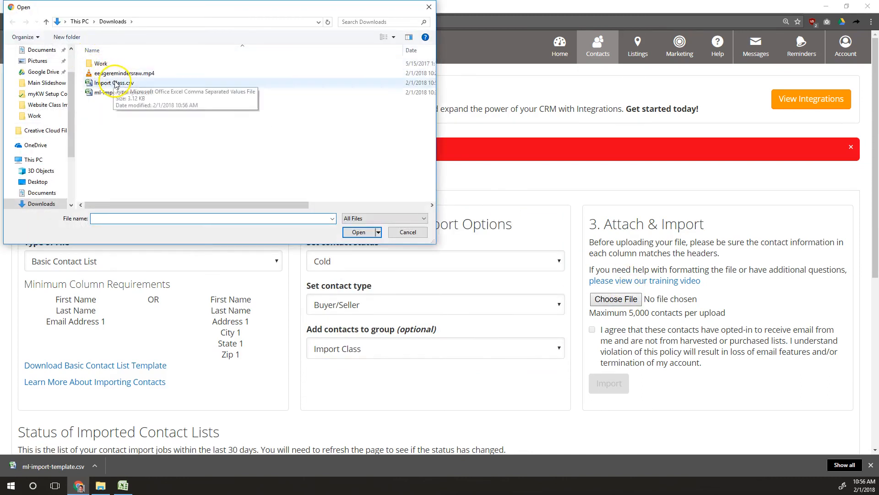
double_click(116, 83)
left_click(628, 341)
left_click(607, 382)
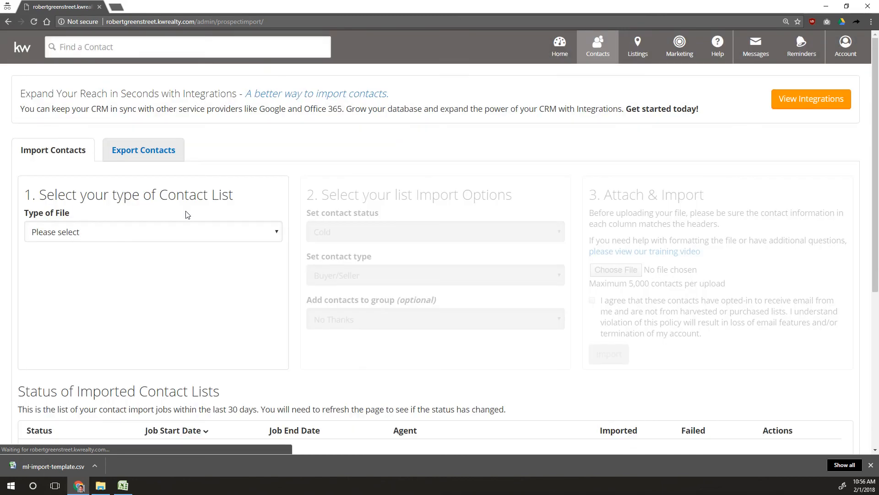
left_click(262, 194)
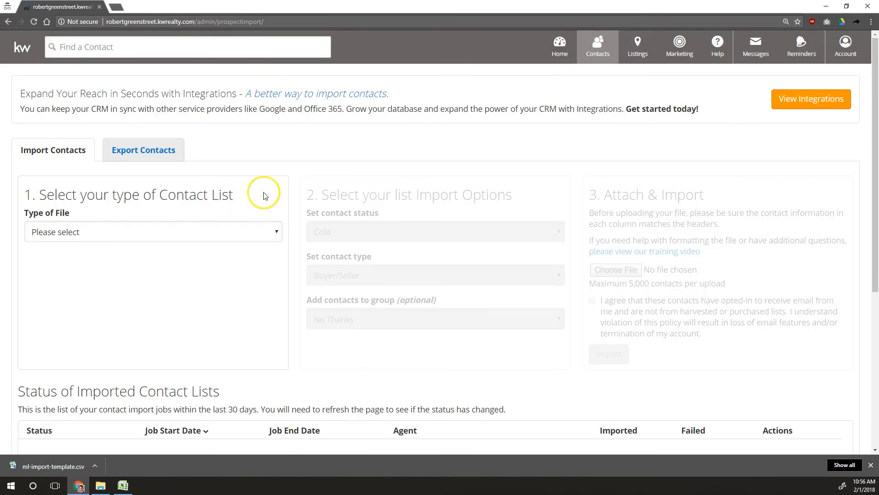
scroll(266, 174, "down", 3)
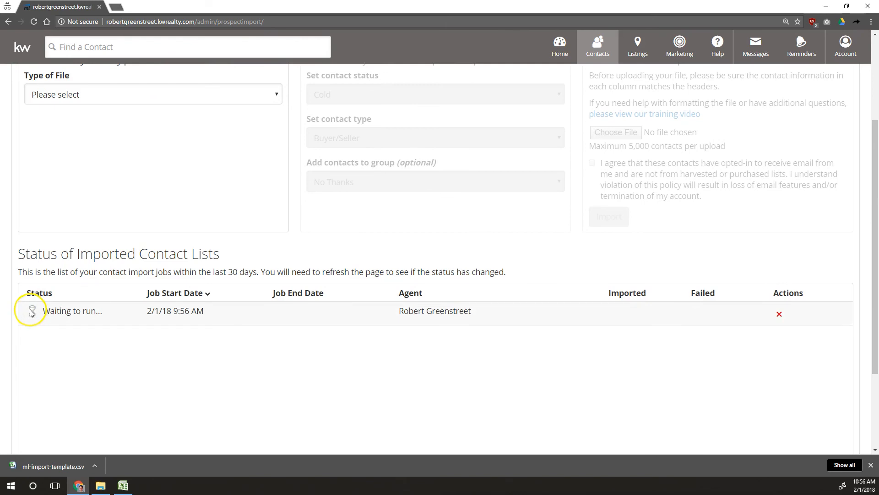
Reload until the import job shows Done, with errors: 16 imported, 13 failed
left_click_drag(50, 311, 101, 311)
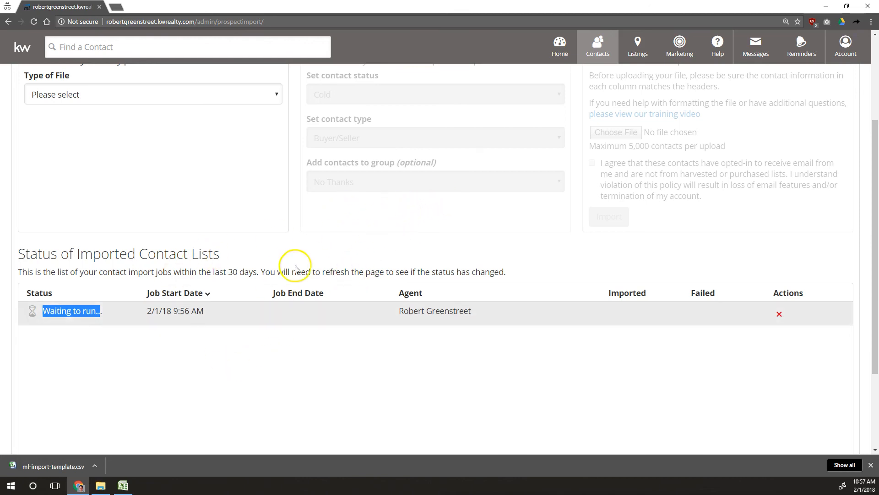
left_click(34, 21)
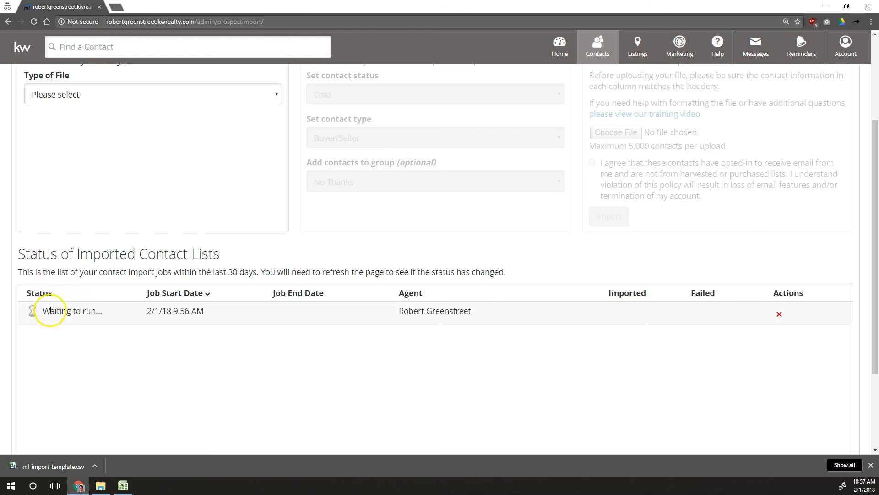
left_click_drag(40, 313, 99, 309)
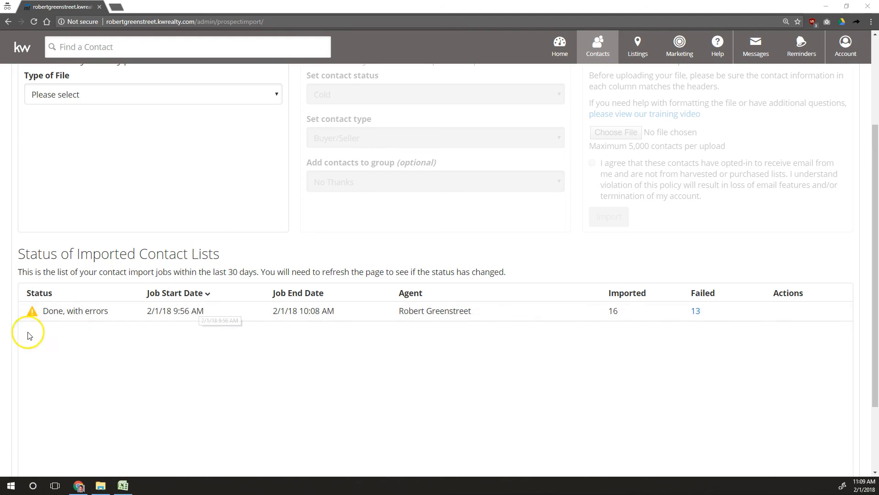
left_click_drag(40, 312, 91, 314)
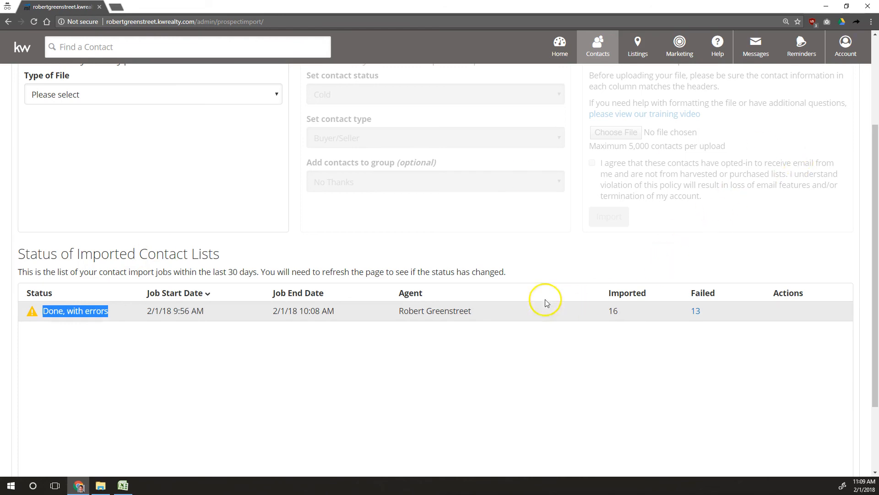
left_click_drag(608, 311, 623, 314)
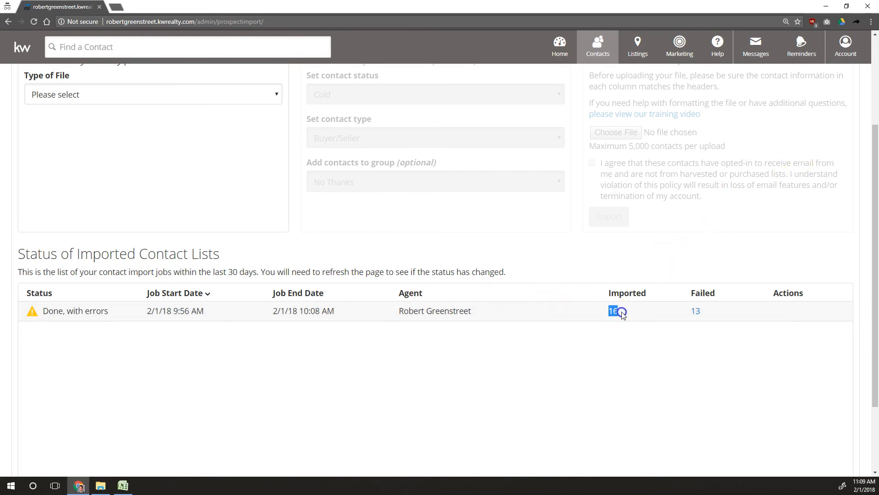
left_click_drag(690, 311, 718, 312)
Open the Import Error Report and review the duplicate-email failures in rows 6 and 3
left_click(707, 281)
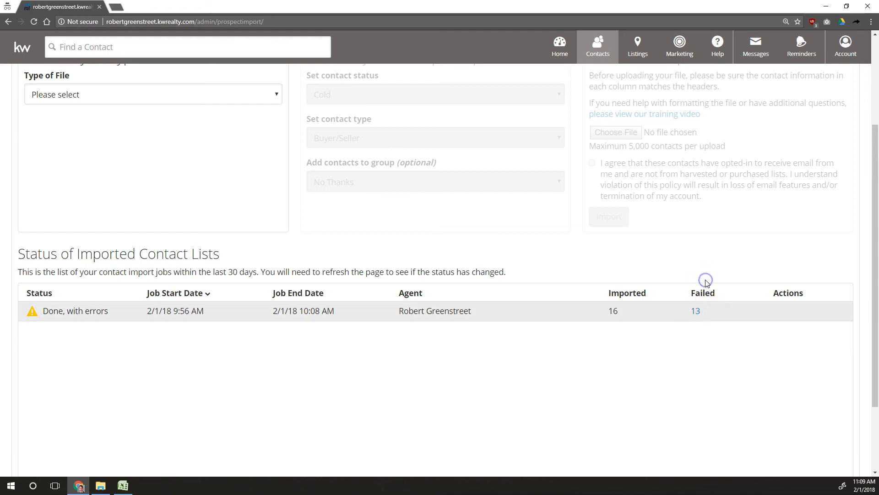
left_click(697, 313)
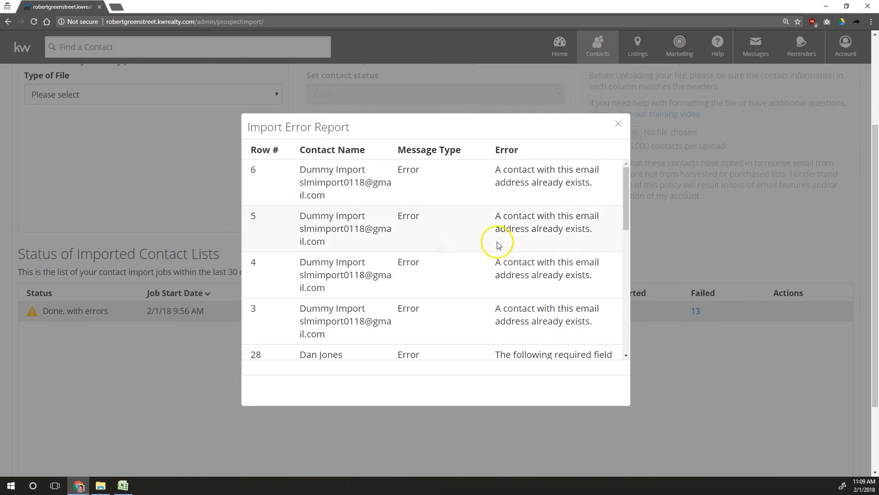
left_click_drag(298, 171, 384, 202)
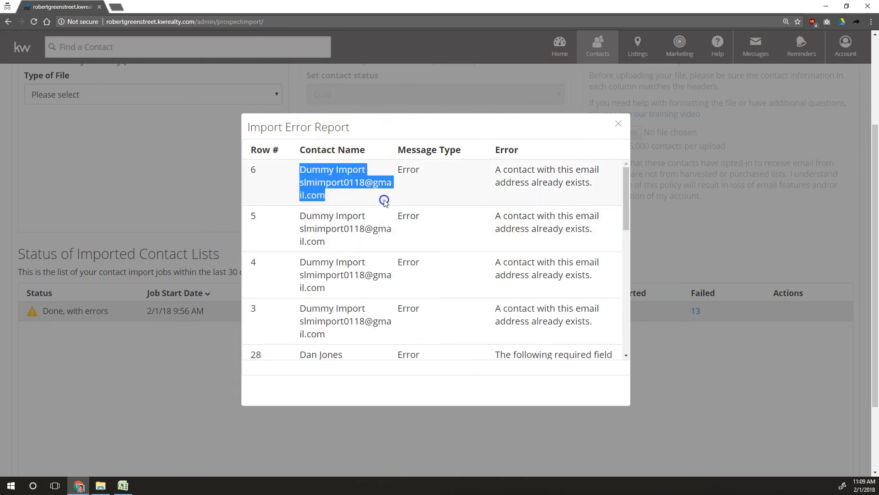
left_click_drag(495, 170, 588, 183)
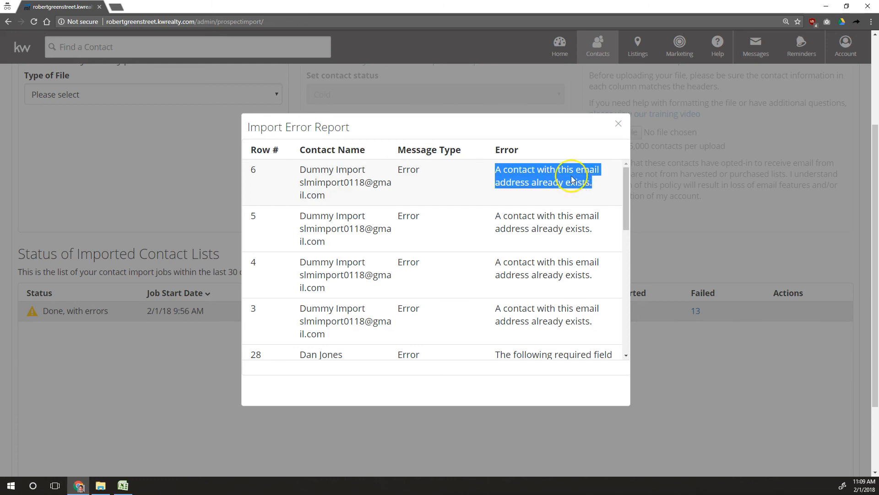
left_click_drag(298, 172, 355, 205)
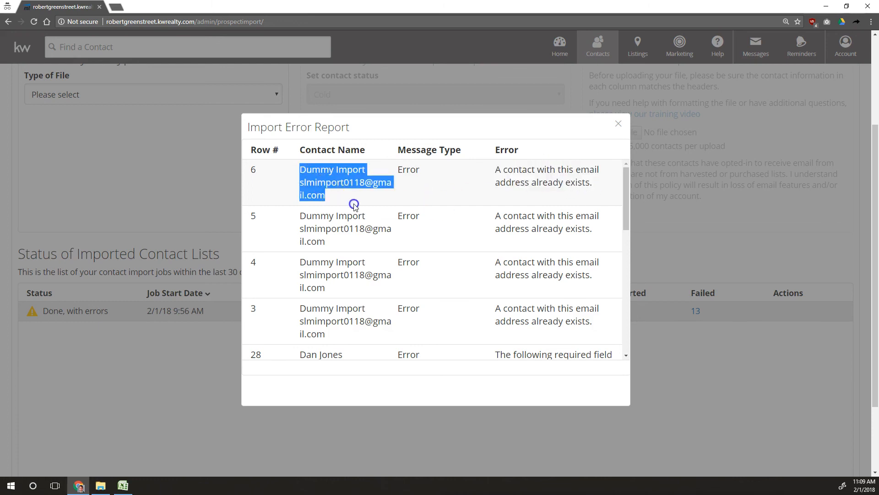
left_click_drag(295, 248, 347, 257)
left_click_drag(306, 310, 359, 346)
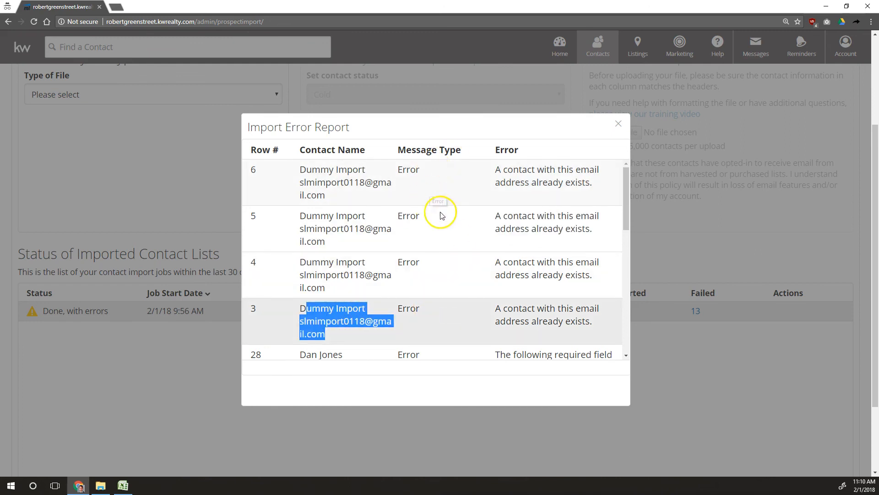
Scroll through the missing-field errors, including row 20's missing First Name
scroll(443, 218, "down", 3)
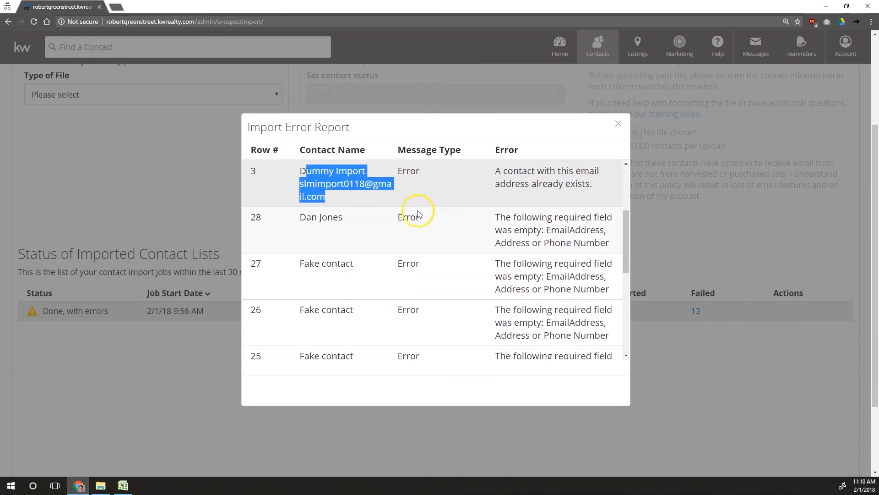
left_click_drag(299, 218, 371, 224)
left_click_drag(495, 217, 594, 242)
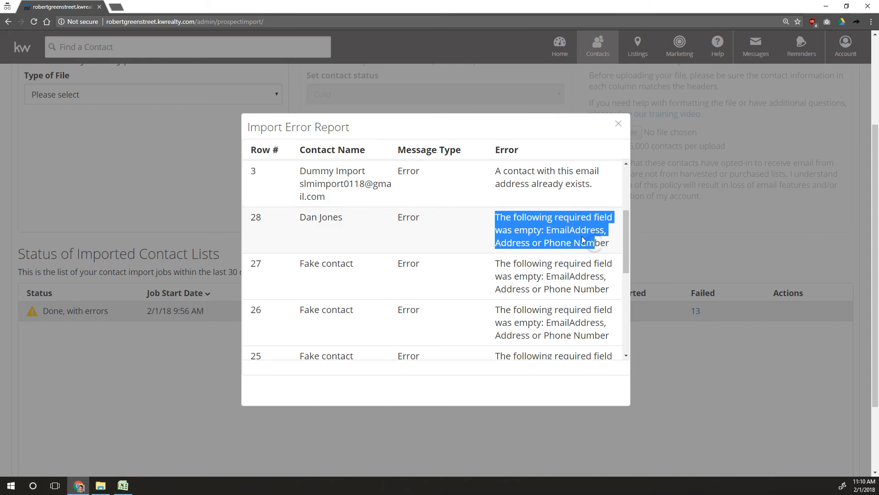
scroll(541, 214, "down", 2)
left_click_drag(304, 173, 491, 293)
scroll(491, 293, "down", 3)
left_click_drag(300, 266, 390, 291)
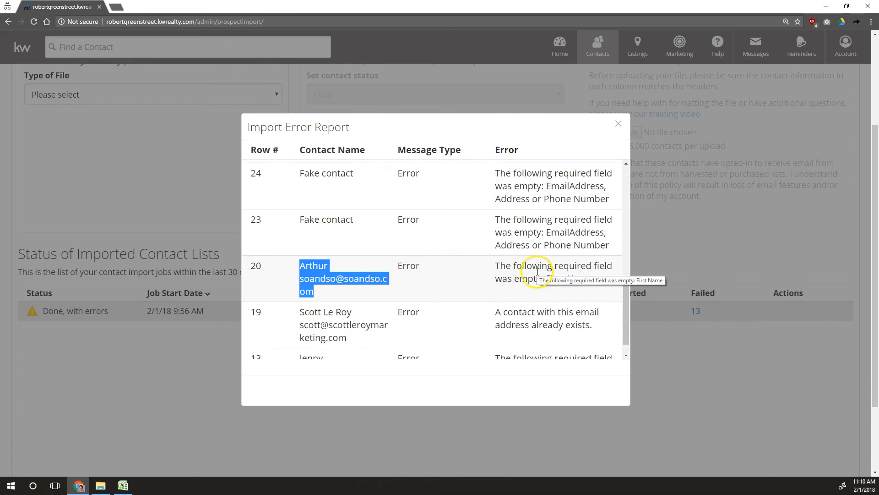
left_click_drag(500, 266, 538, 287)
Review row 13's missing Last Name error and the remaining failed rows
scroll(316, 239, "down", 1)
left_click_drag(300, 289, 575, 315)
left_click(451, 300)
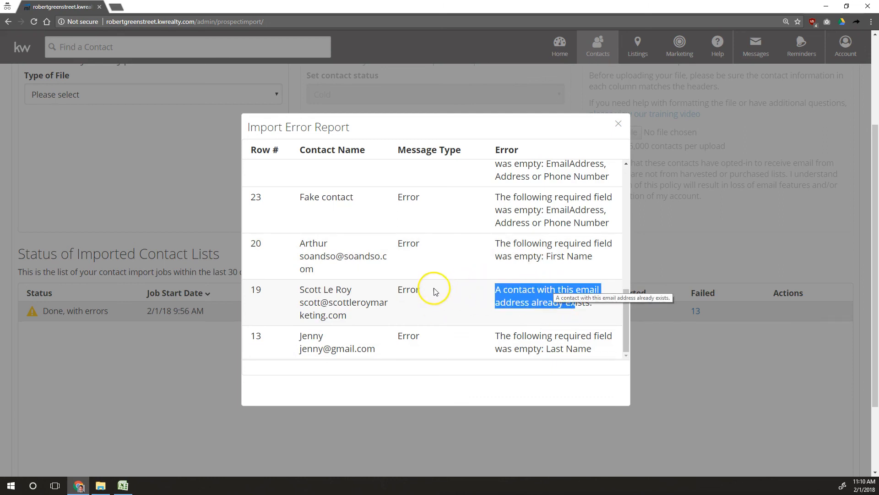
scroll(435, 291, "down", 2)
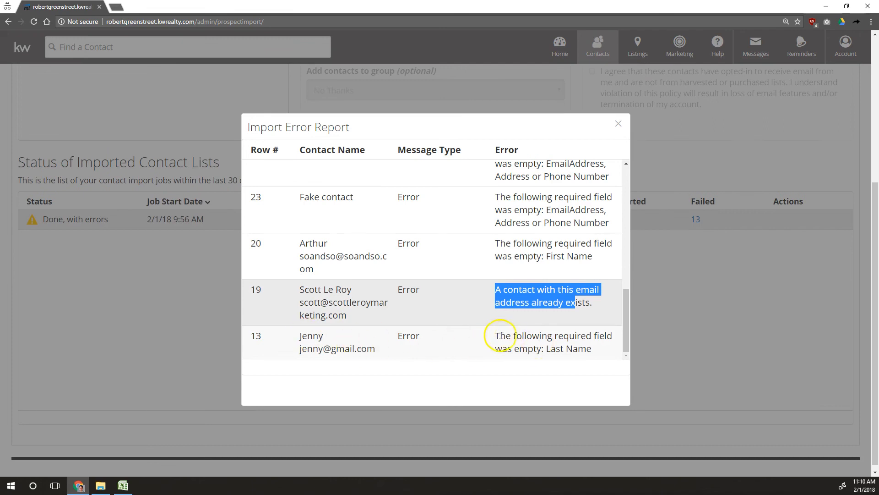
left_click_drag(498, 336, 613, 352)
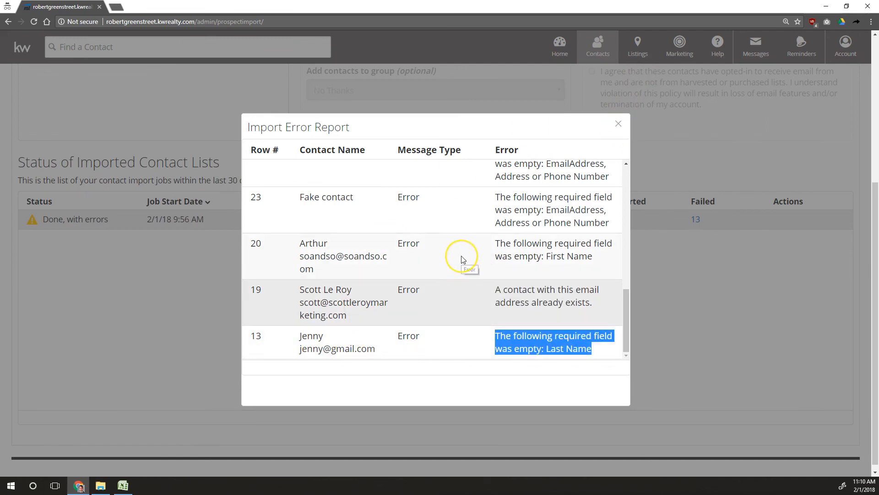
scroll(463, 259, "up", 8)
scroll(462, 260, "up", 5)
left_click(472, 248)
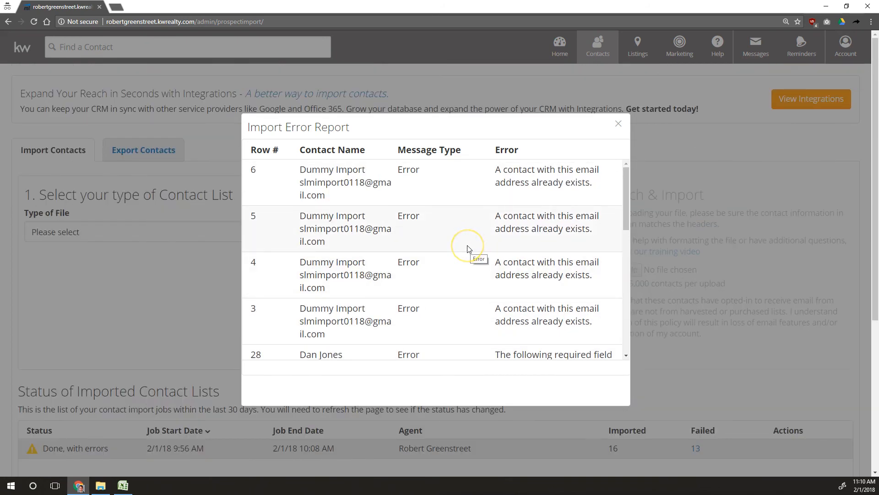
scroll(468, 248, "down", 3)
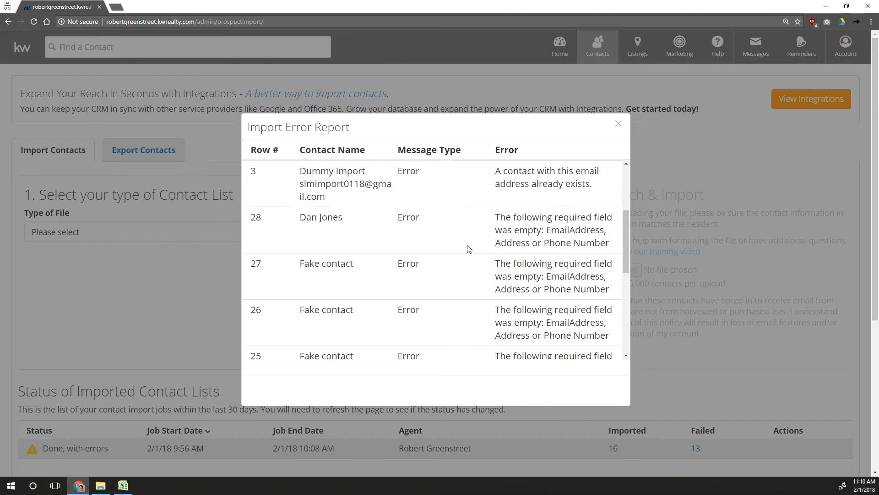
scroll(468, 248, "down", 6)
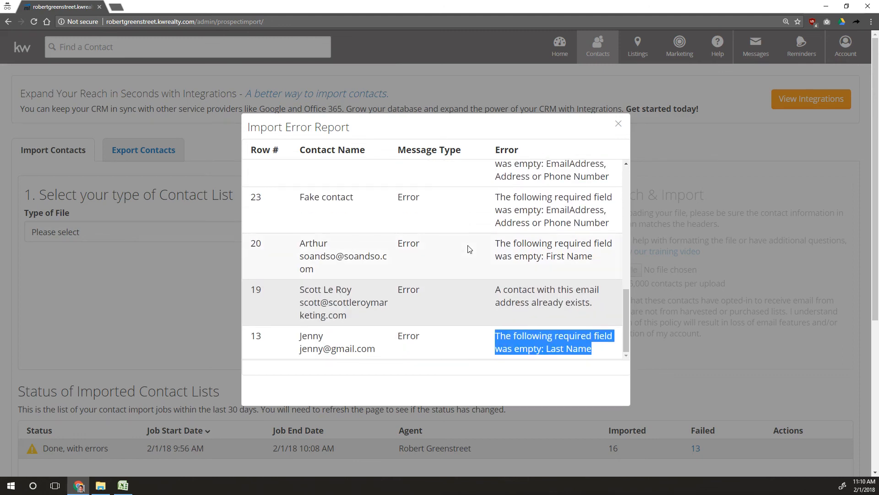
Close the report and open Import Class's 16 contacts from Contacts > Manage Groups
left_click(619, 124)
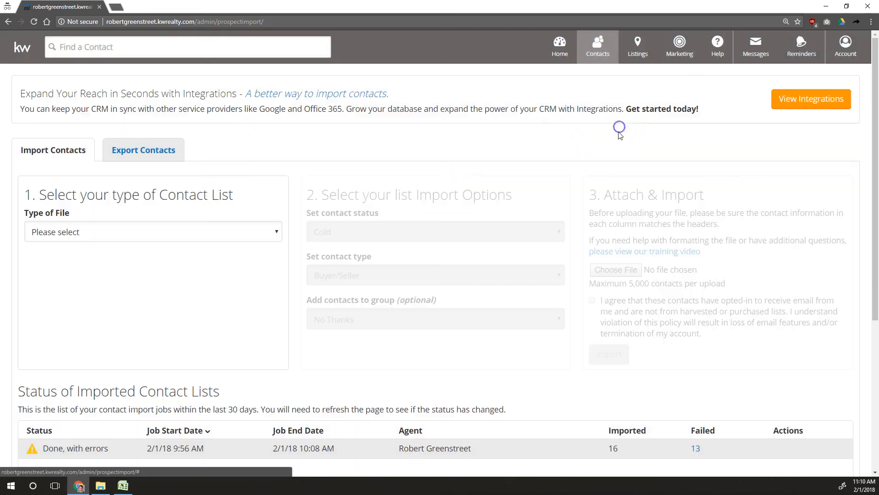
scroll(710, 417, "down", 2)
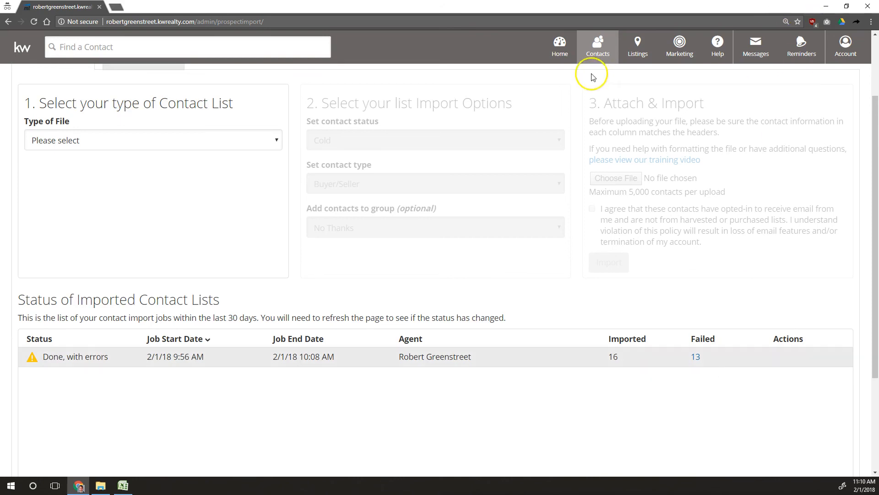
left_click(598, 43)
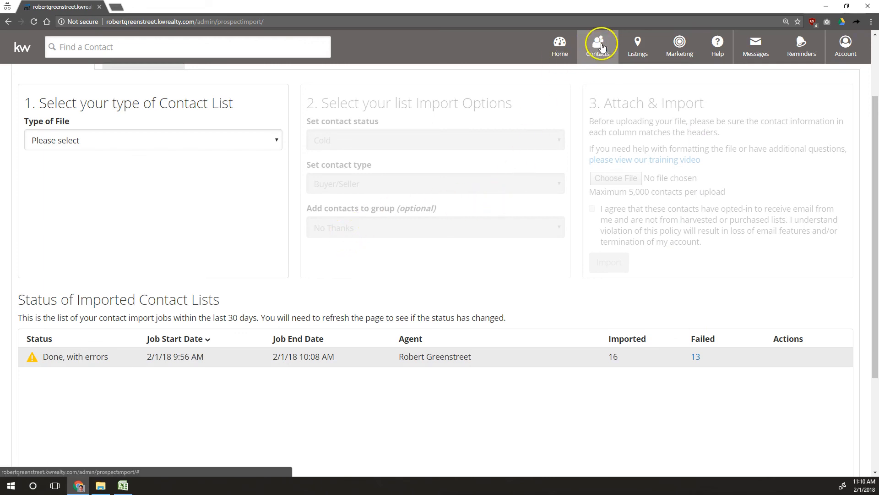
mouse_move(596, 44)
left_click(610, 131)
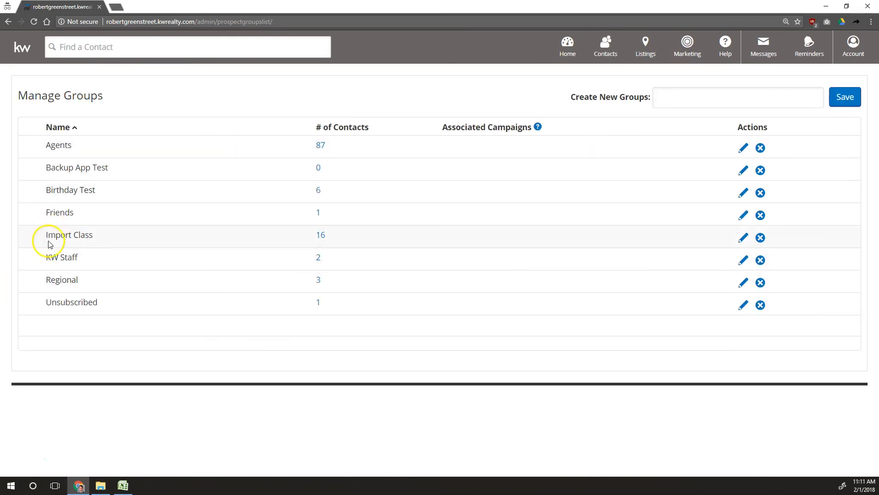
triple_click(122, 241)
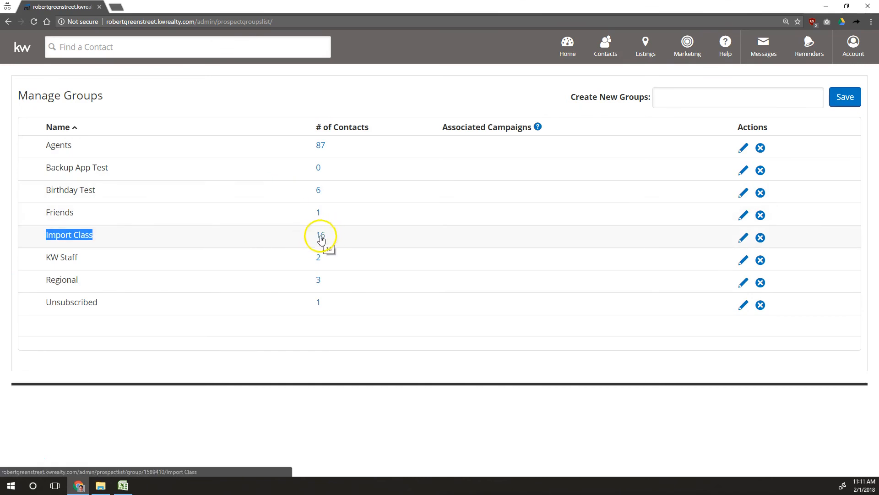
left_click_drag(322, 236, 329, 236)
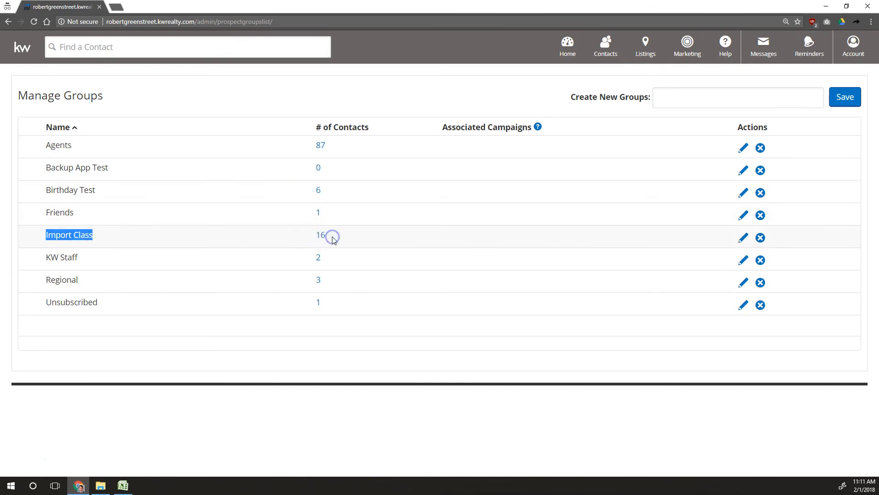
left_click(328, 236)
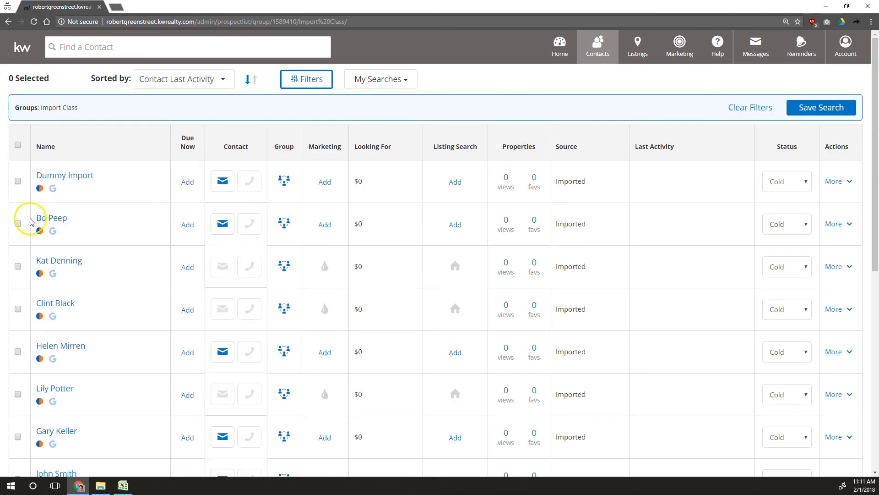
scroll(62, 178, "down", 2)
scroll(62, 180, "down", 7)
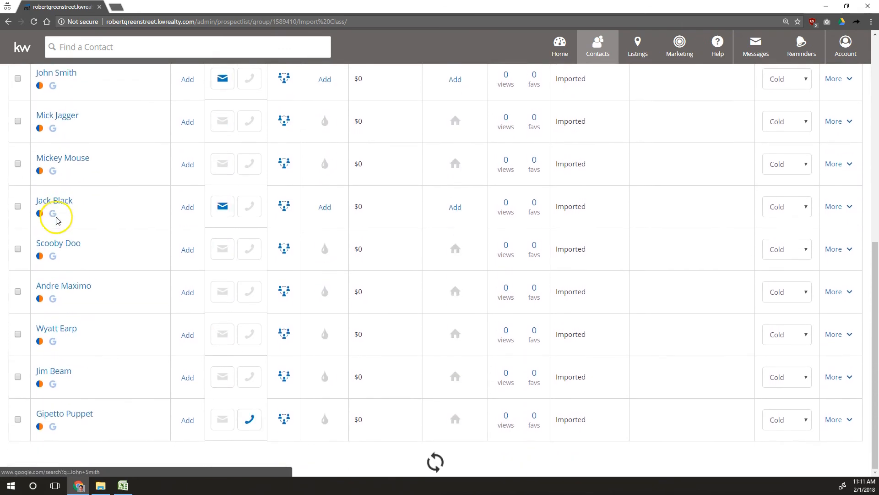
scroll(57, 220, "up", 9)
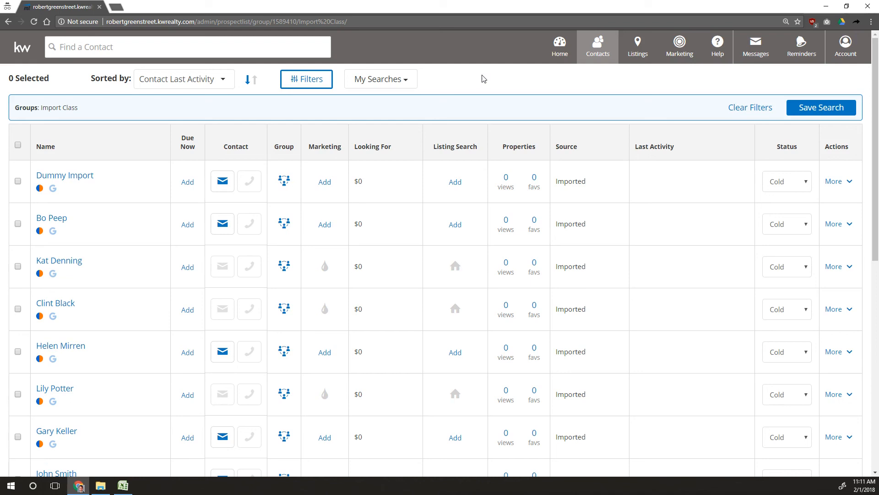
left_click(463, 88)
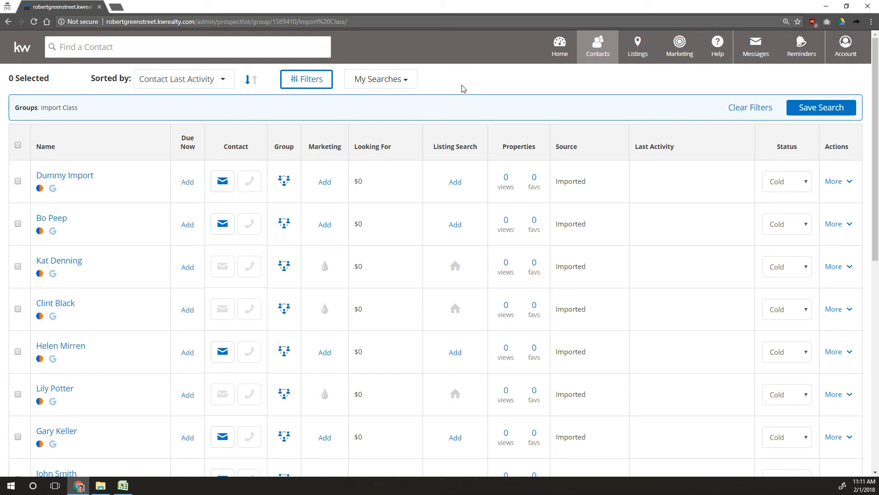